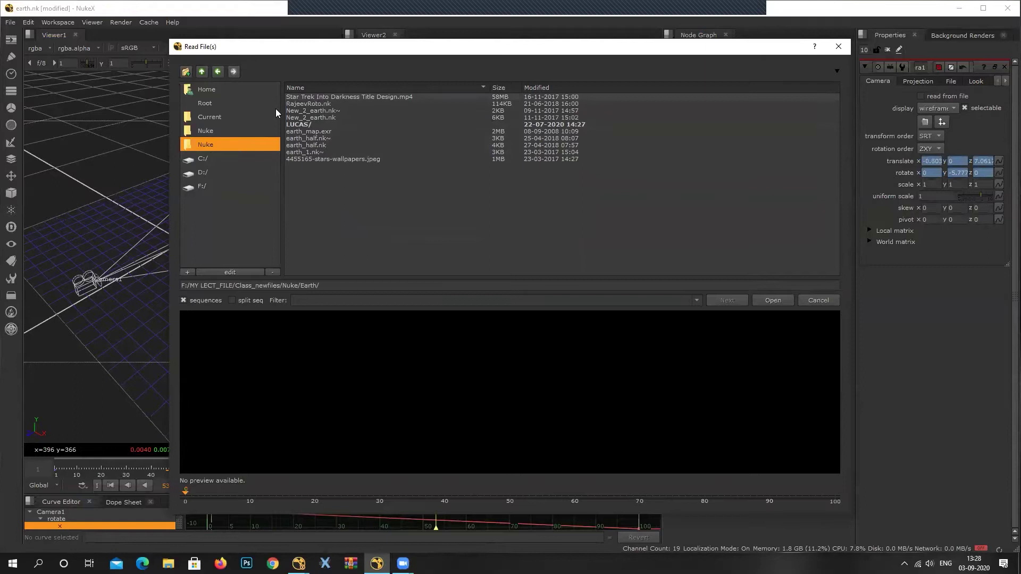
Import the image 4455165-stars-wallpapers.jpeg and place its Read node beside the earth map branch.
click(432, 96)
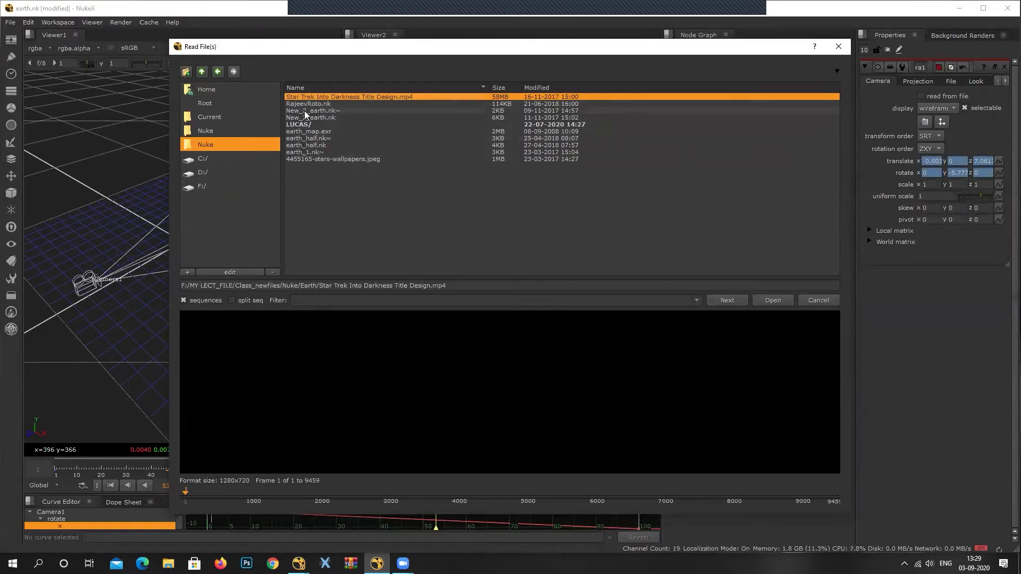
click(313, 160)
click(786, 300)
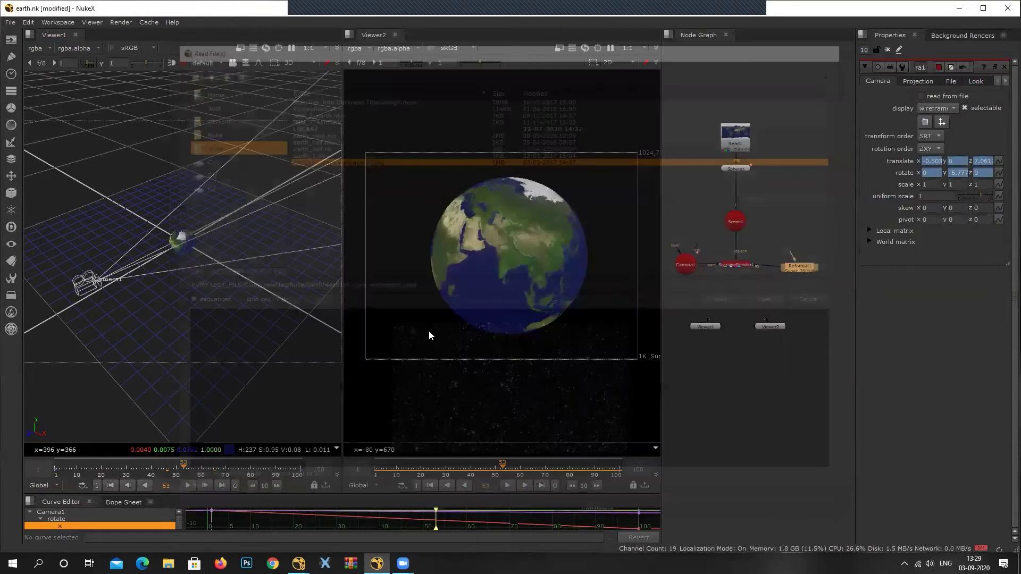
drag(797, 301, 807, 170)
middle_drag(810, 238, 786, 229)
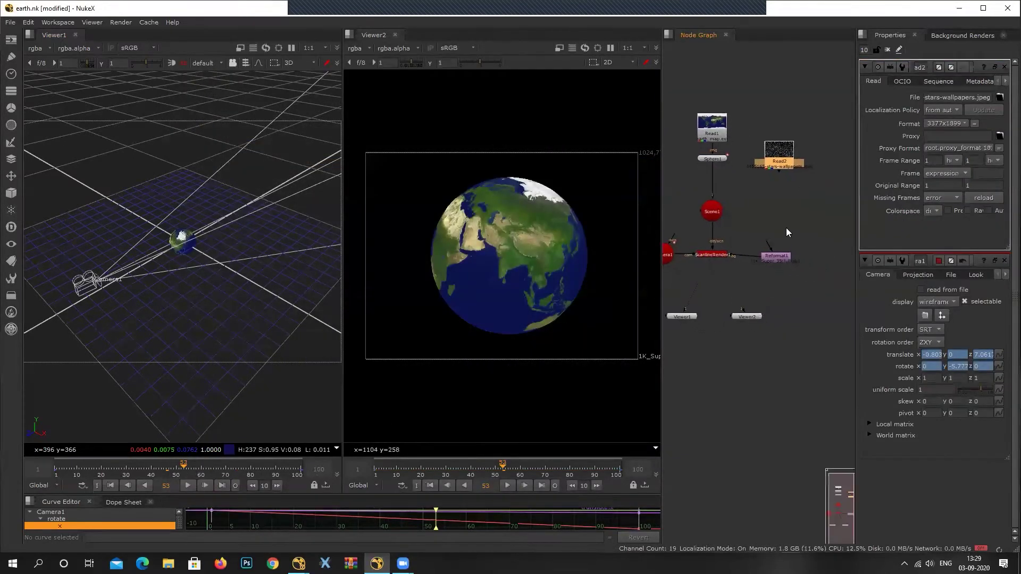
Nudge the stars Read node away from the earth branch and move the Reformat1 node far below the render node.
click(671, 256)
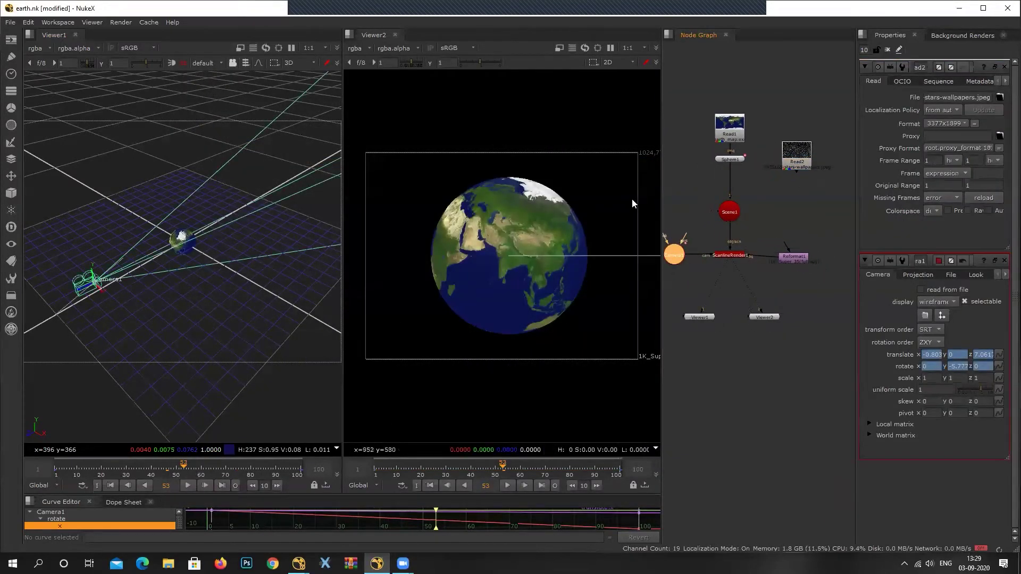
mouse_move(796, 153)
mouse_down()
mouse_move(829, 148)
mouse_move(808, 150)
mouse_up()
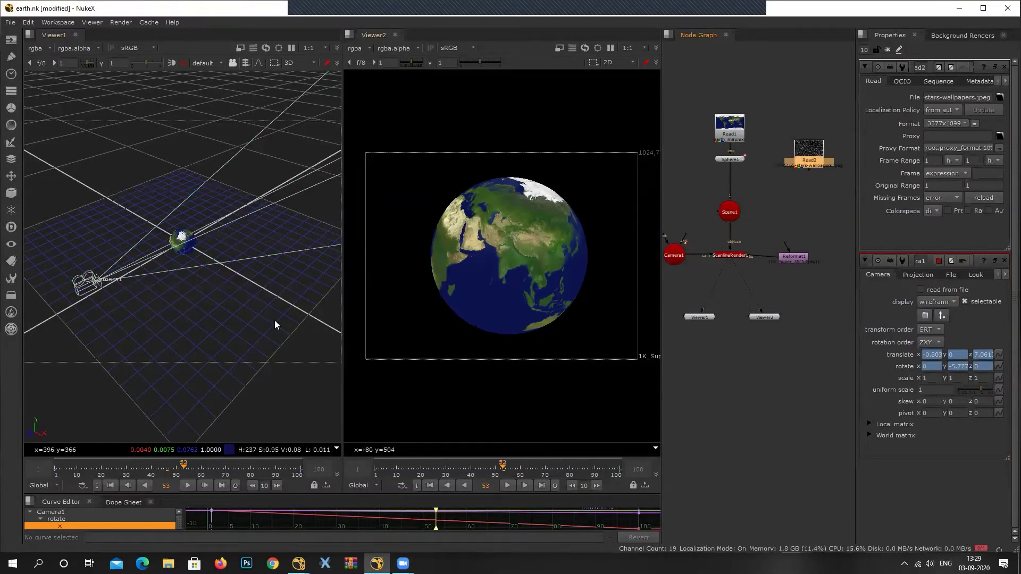
middle_drag(791, 190, 783, 187)
drag(786, 257, 801, 252)
drag(802, 140, 802, 125)
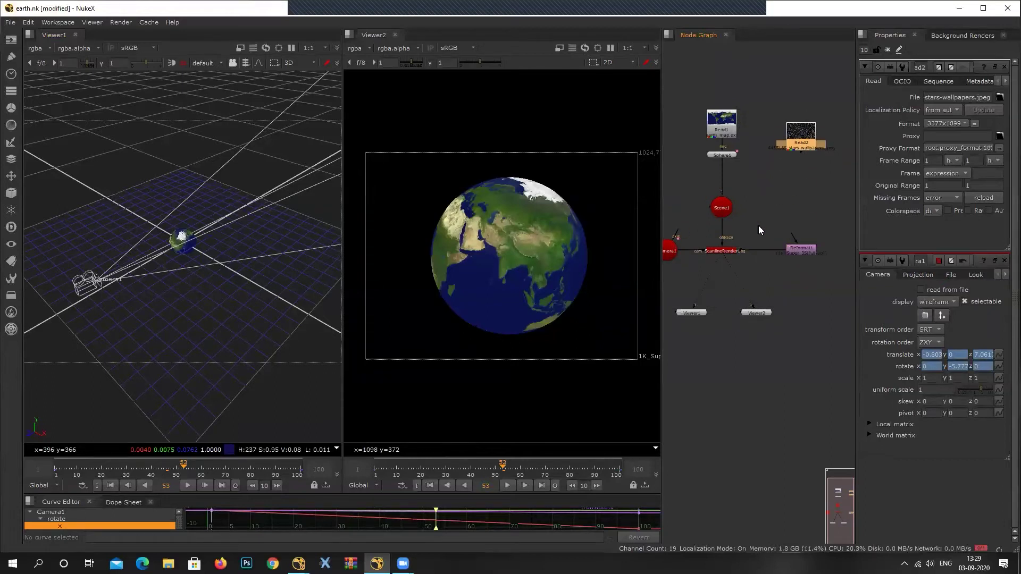
drag(806, 251, 859, 412)
scroll(796, 159, up, 1)
middle_drag(769, 188, 824, 189)
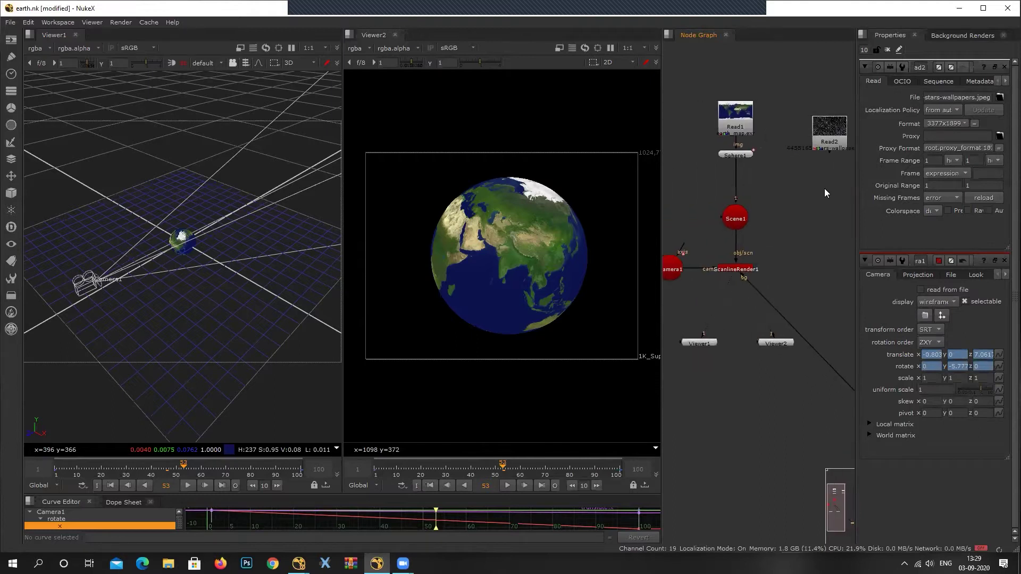
Widen the node graph pane and shift the stars Read node slightly up to leave space beneath it.
drag(662, 234, 632, 234)
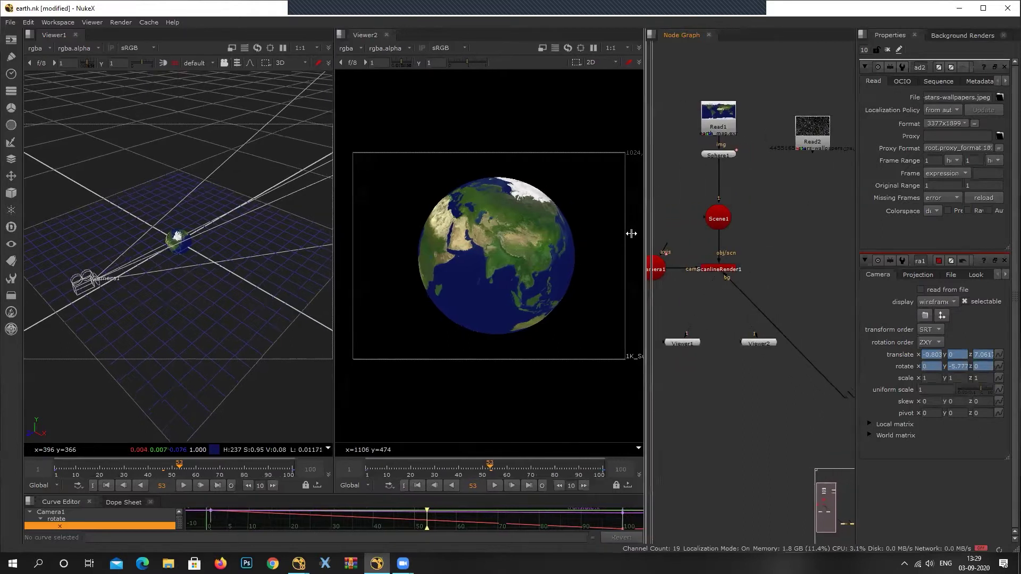
middle_drag(781, 234, 824, 232)
scroll(777, 204, up, 5)
middle_drag(820, 187, 738, 283)
scroll(766, 252, down, 2)
drag(816, 171, 802, 161)
click(746, 273)
Add a Sphere node textured by the stars Read node and connect it to Scene1.
click(797, 168)
key(Tab)
text(s)
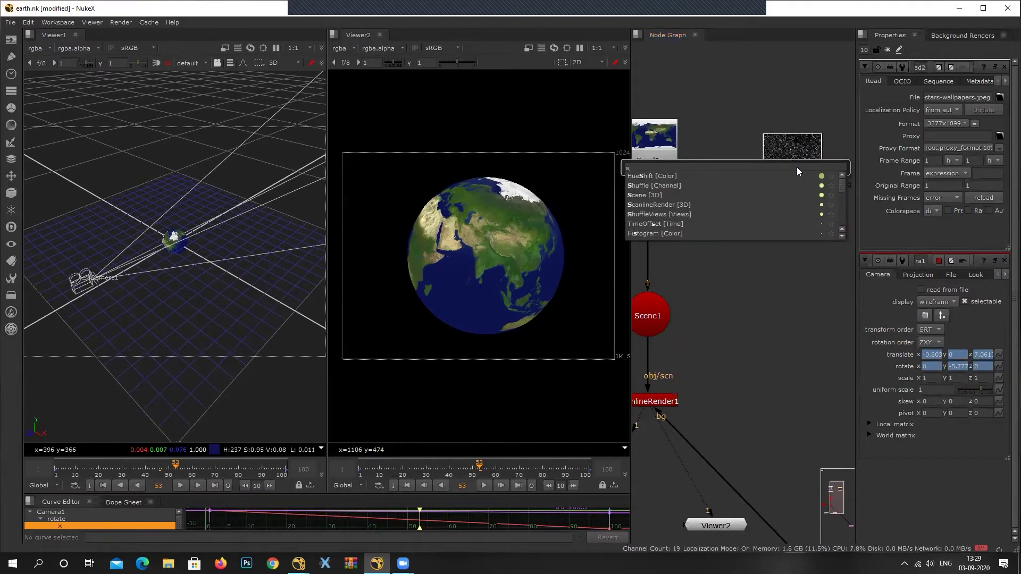
text(pher)
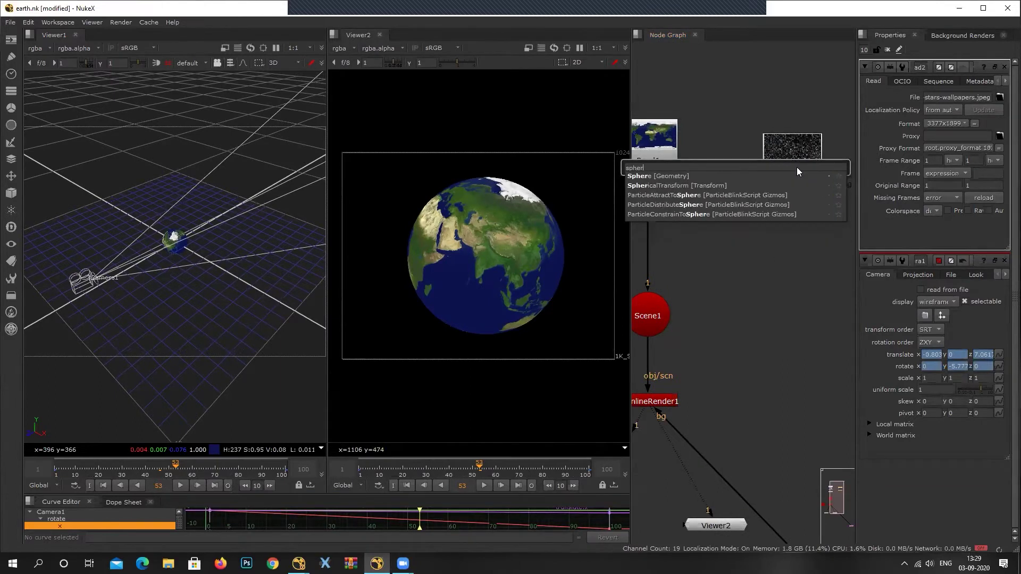
click(679, 176)
drag(793, 205, 686, 330)
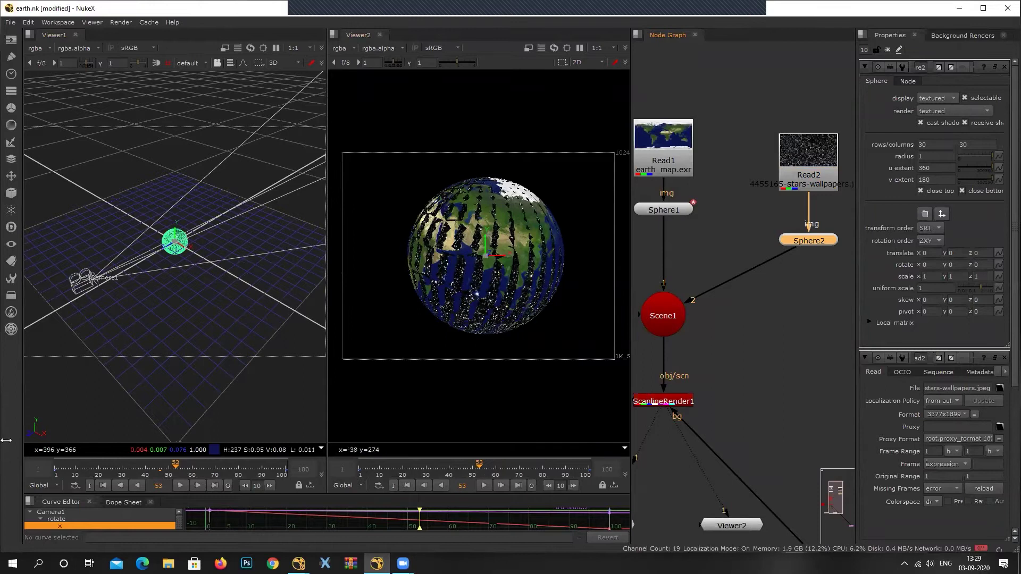
Check the overlapping spheres at frames 10 and 62, and move the stars sphere back along Z to about -4.3.
drag(479, 468, 378, 478)
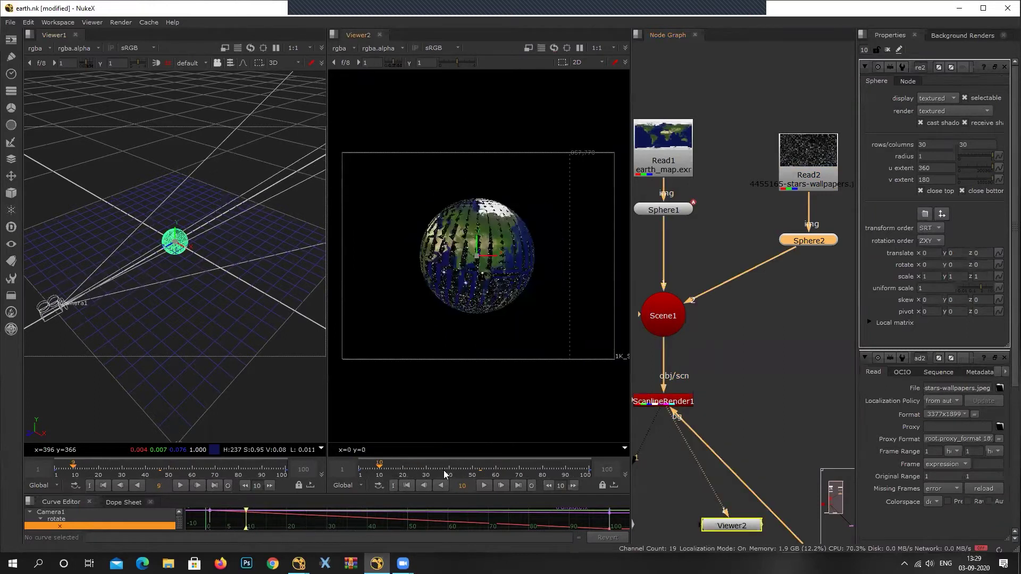
click(500, 469)
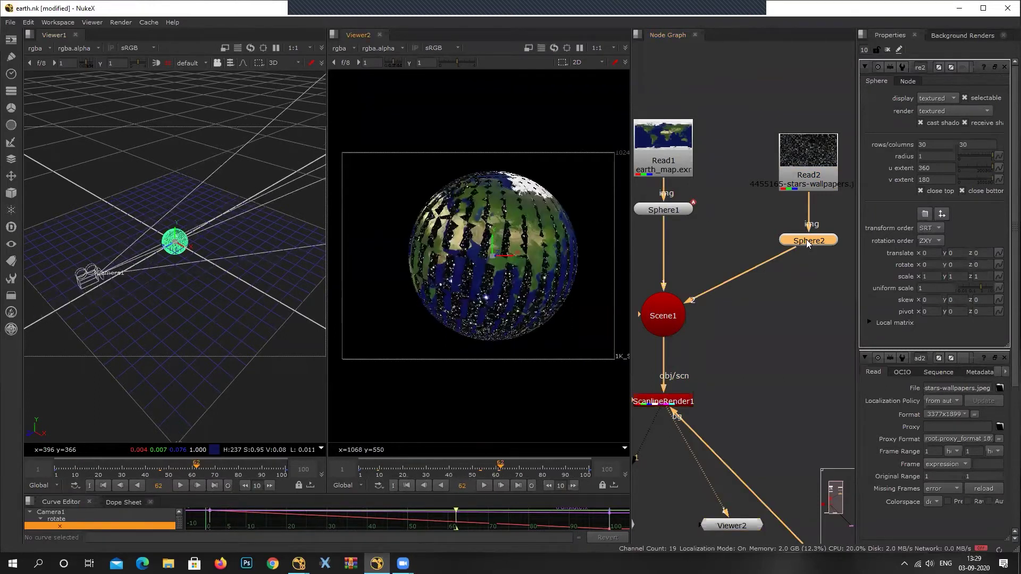
scroll(162, 252, up, 3)
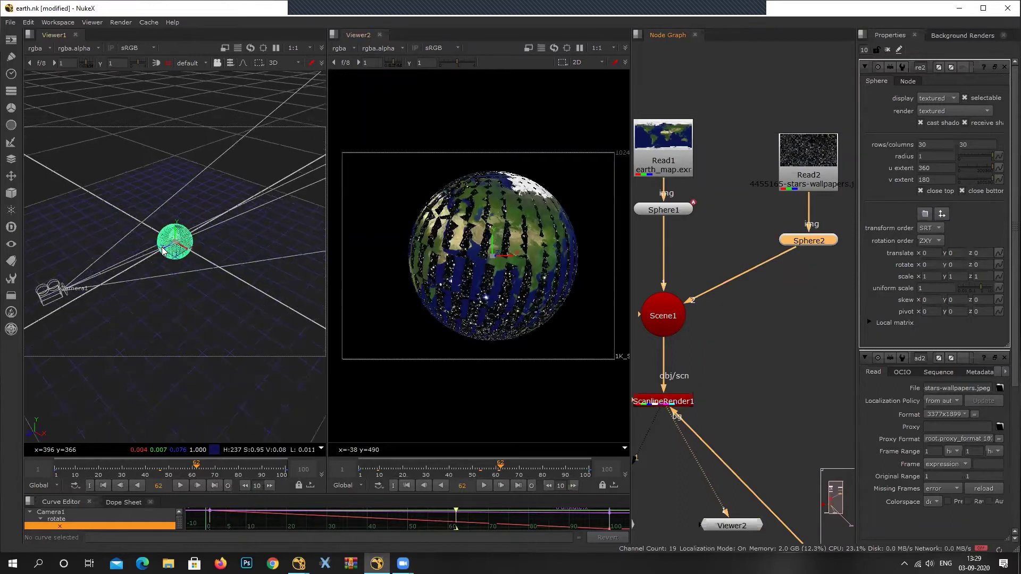
scroll(162, 252, up, 2)
drag(162, 252, 253, 209)
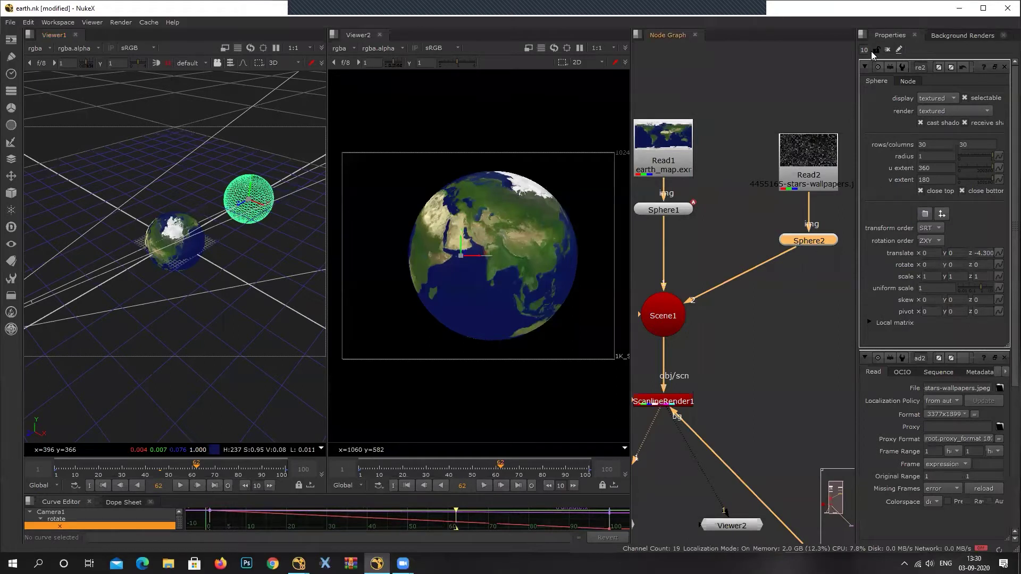
Limit the number of open node property panels to 1.
drag(869, 49, 798, 50)
text(1)
key(Return)
Set the stars sphere's uniform scale to 10, and raise it to 100 to surround the earth.
click(936, 288)
text(10)
key(Return)
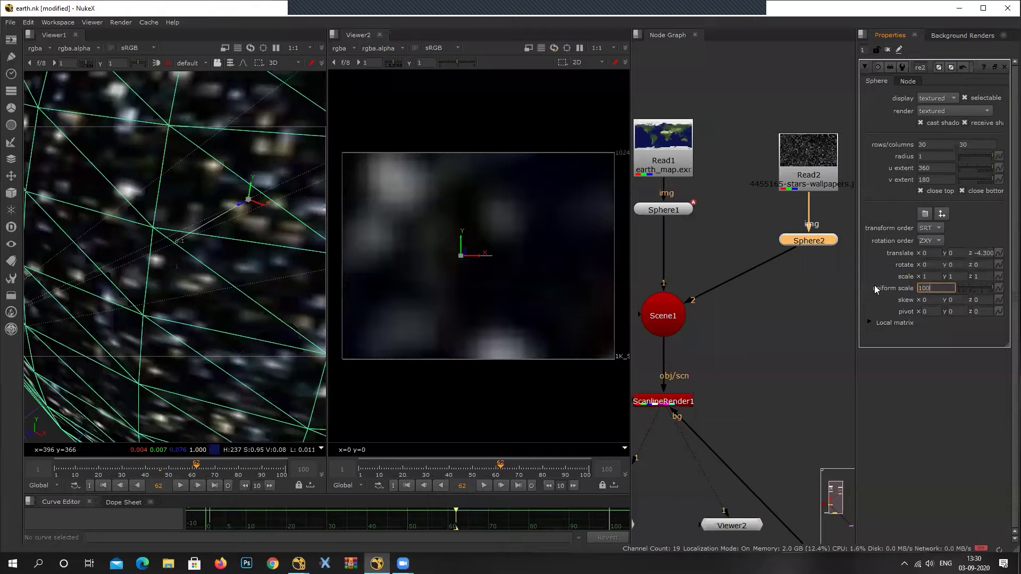
text(0)
key(Return)
scroll(497, 188, down, 3)
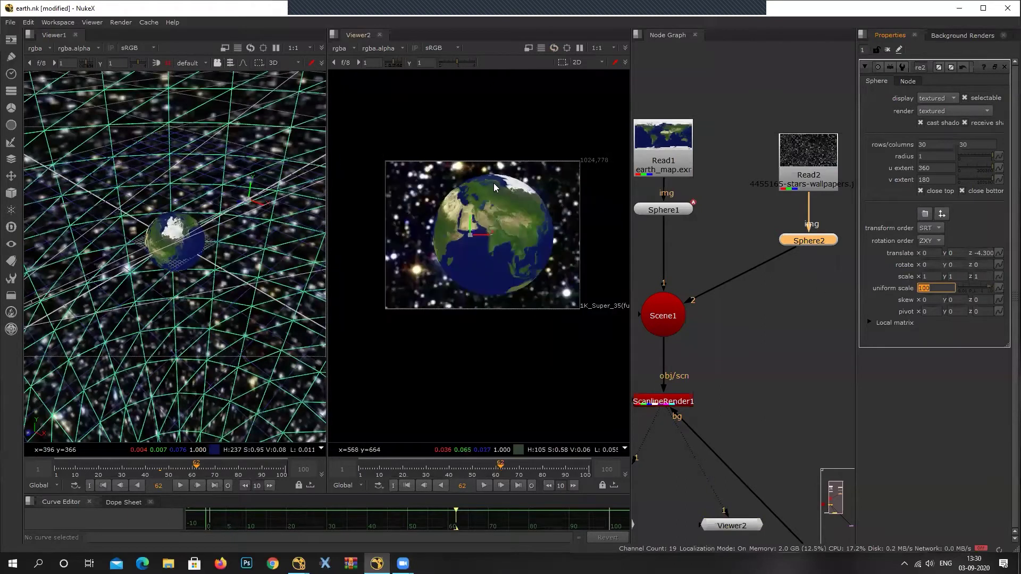
scroll(455, 179, up, 3)
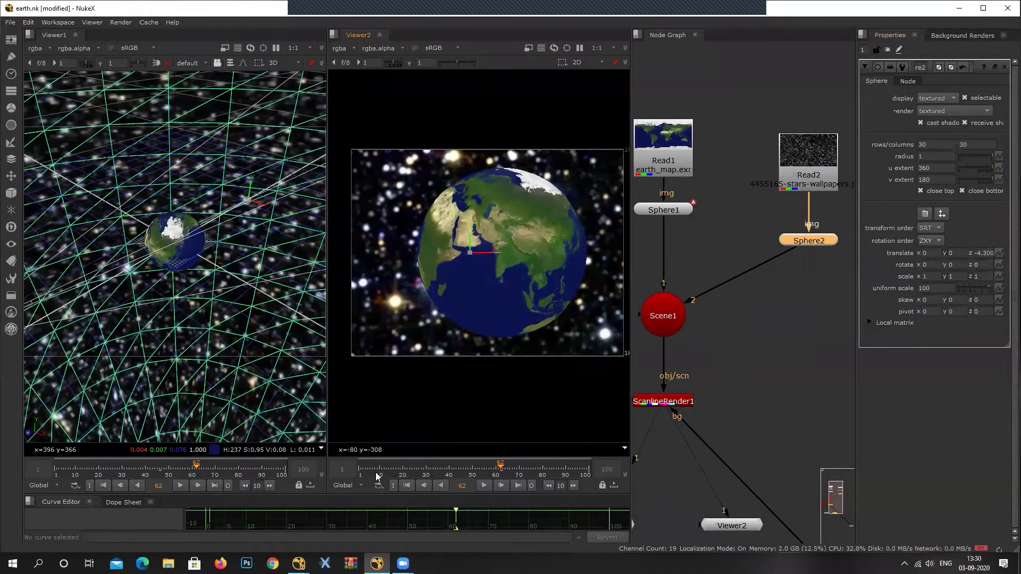
Play the rendered animation from the beginning to review the starfield, stop it, and go to frame 30.
click(356, 470)
drag(343, 485, 346, 485)
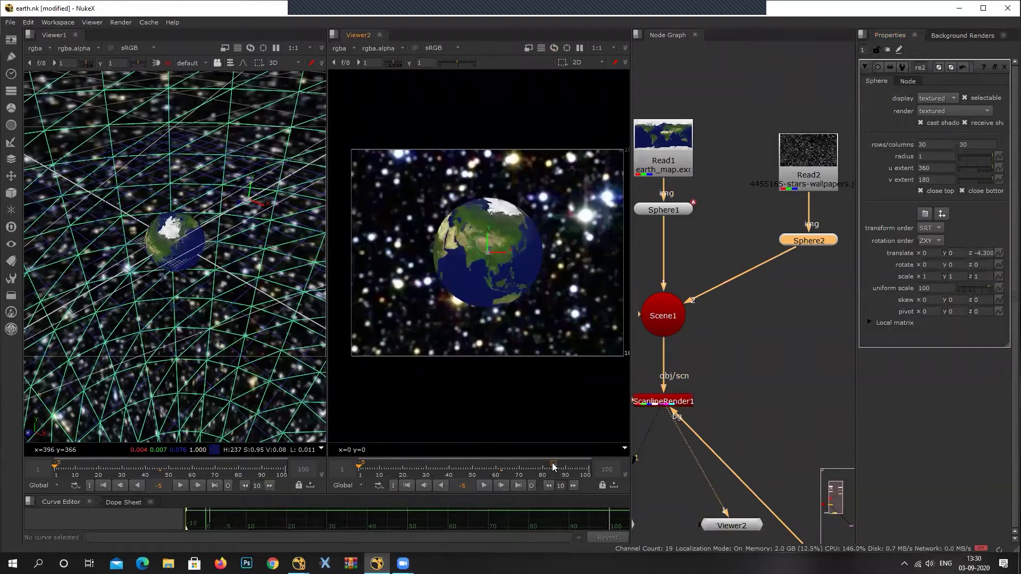
click(360, 471)
click(484, 486)
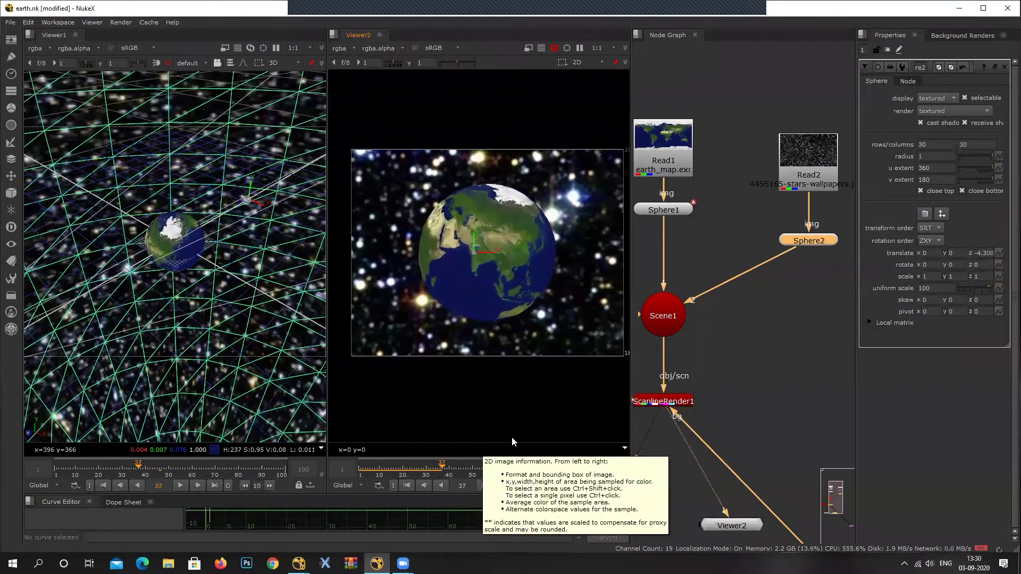
click(782, 423)
click(487, 485)
mouse_move(432, 466)
mouse_down()
mouse_move(478, 468)
mouse_move(426, 467)
mouse_up()
Set the stars sphere's uniform scale to 20 and check the render through to frame 46.
click(937, 288)
text(20)
key(Return)
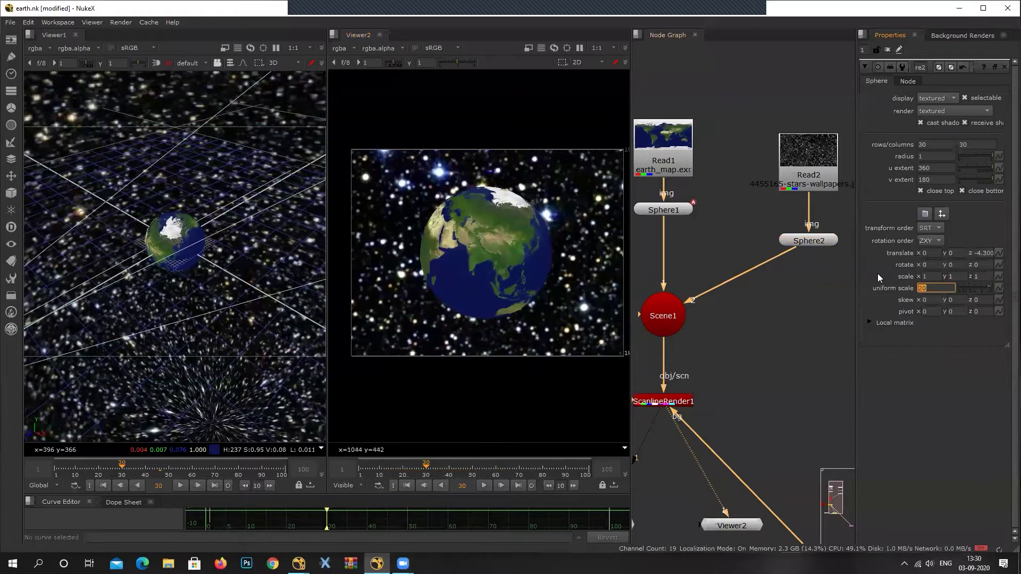
drag(415, 466, 463, 457)
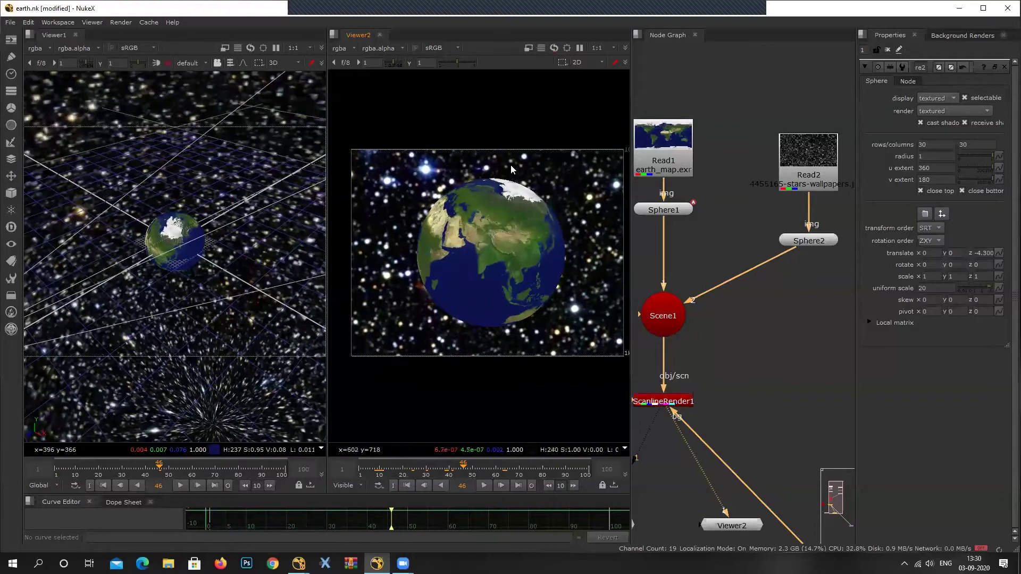
mouse_move(461, 468)
mouse_down()
mouse_move(415, 473)
mouse_move(463, 468)
mouse_up()
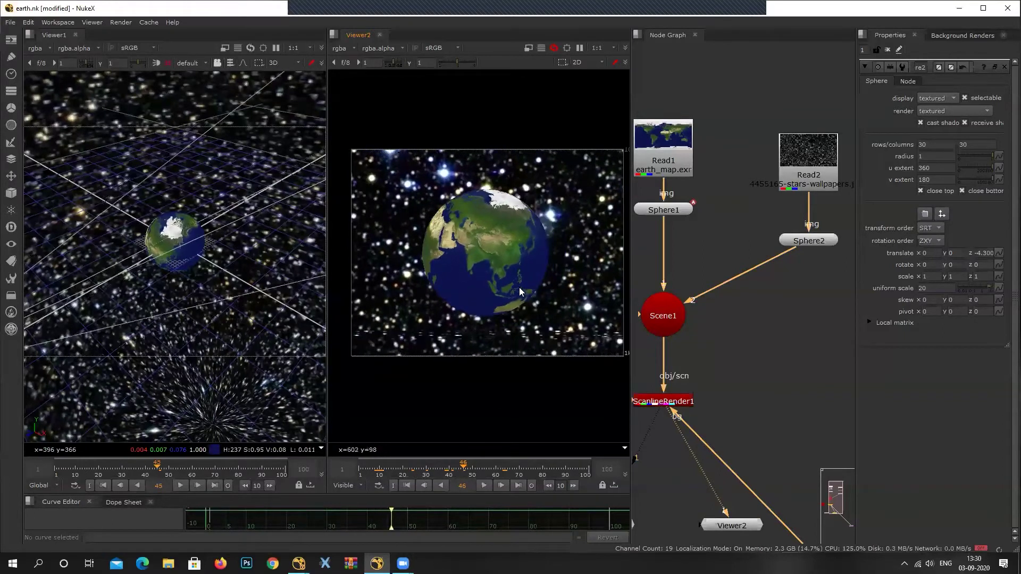
Insert a HueShift node between the stars Read node and its sphere.
middle_drag(724, 193, 685, 245)
scroll(244, 196, down, 5)
scroll(241, 200, down, 4)
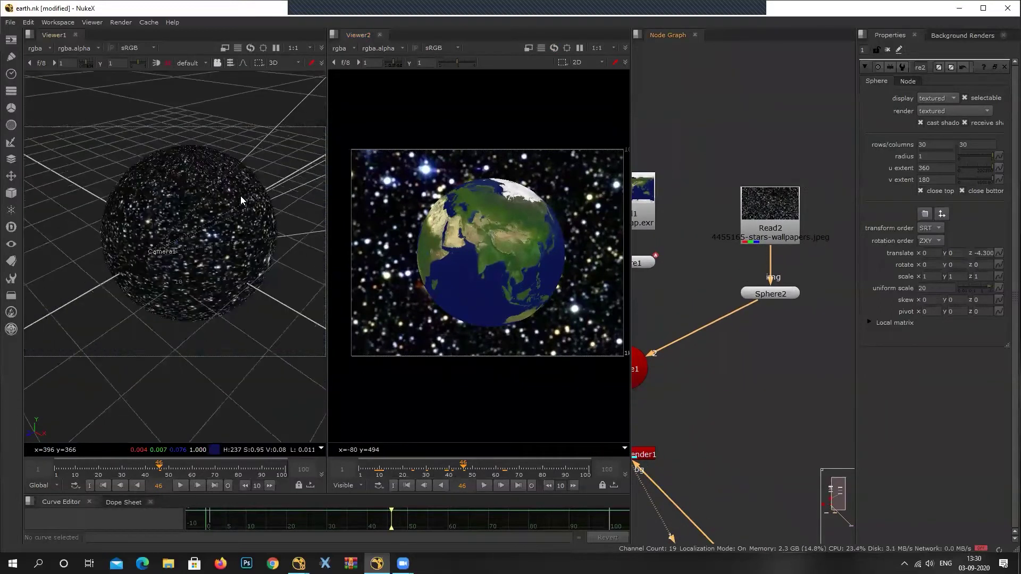
drag(766, 199, 759, 180)
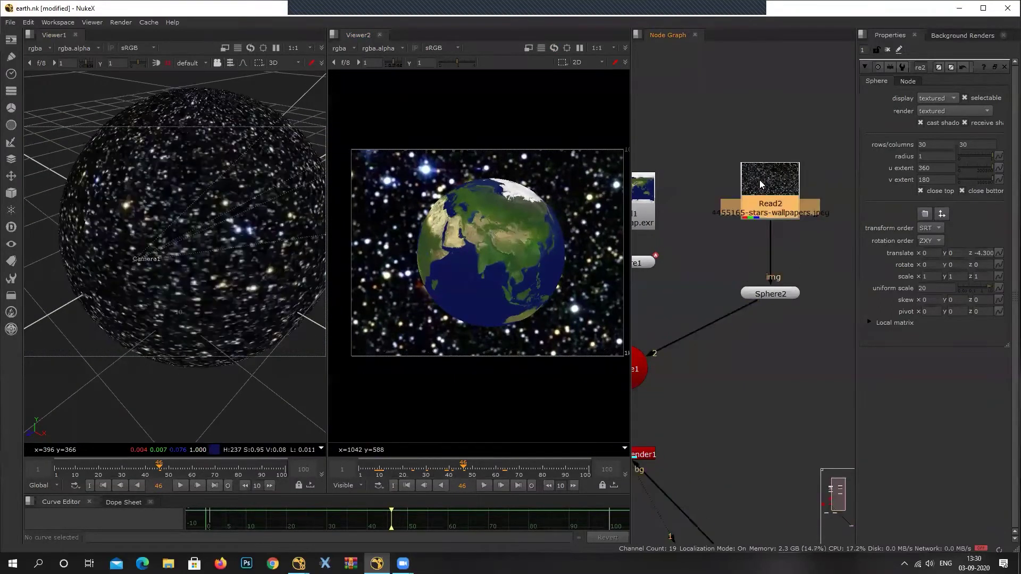
key(Tab)
text(g)
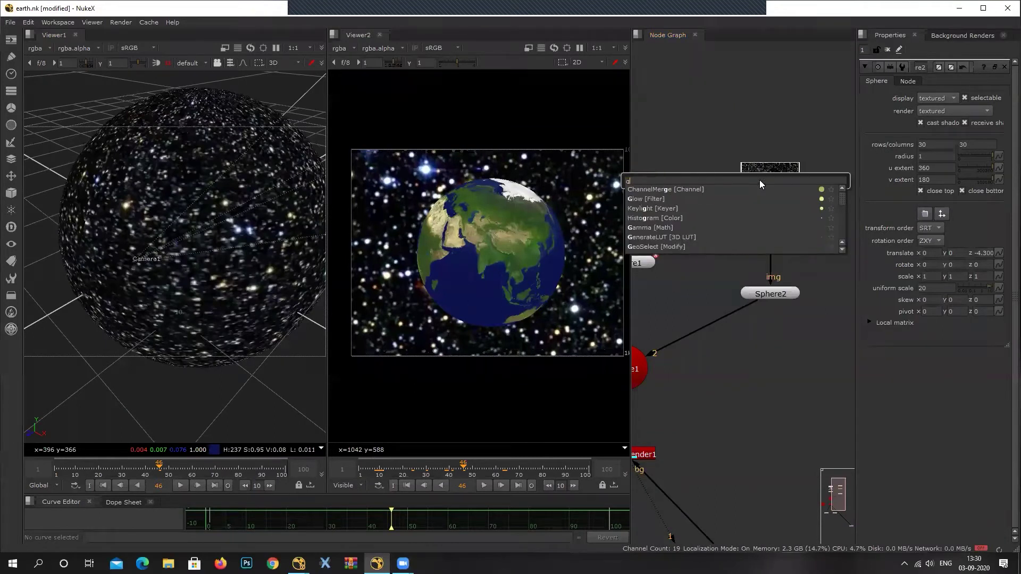
key(BackSpace)
text(hue)
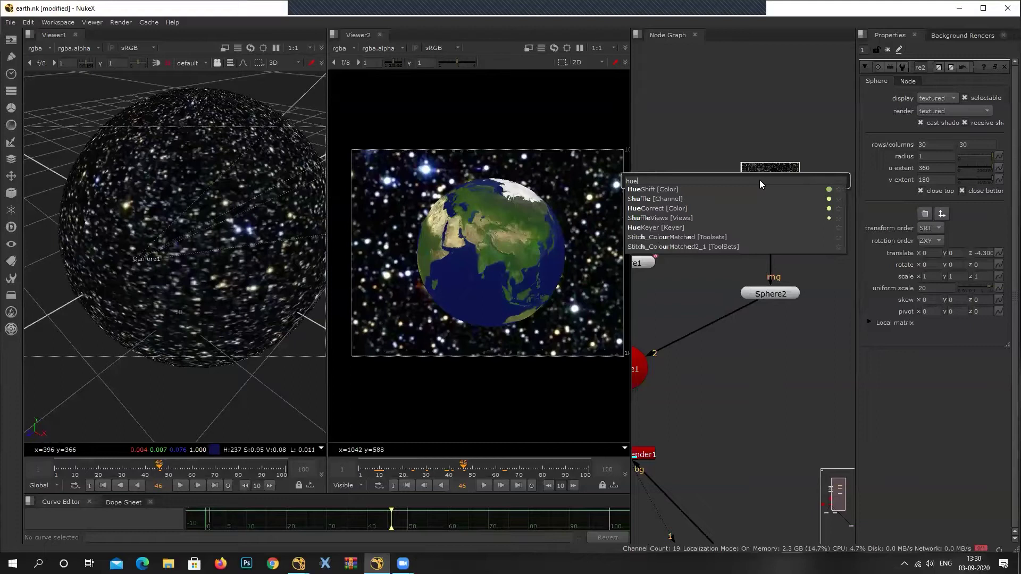
key(Return)
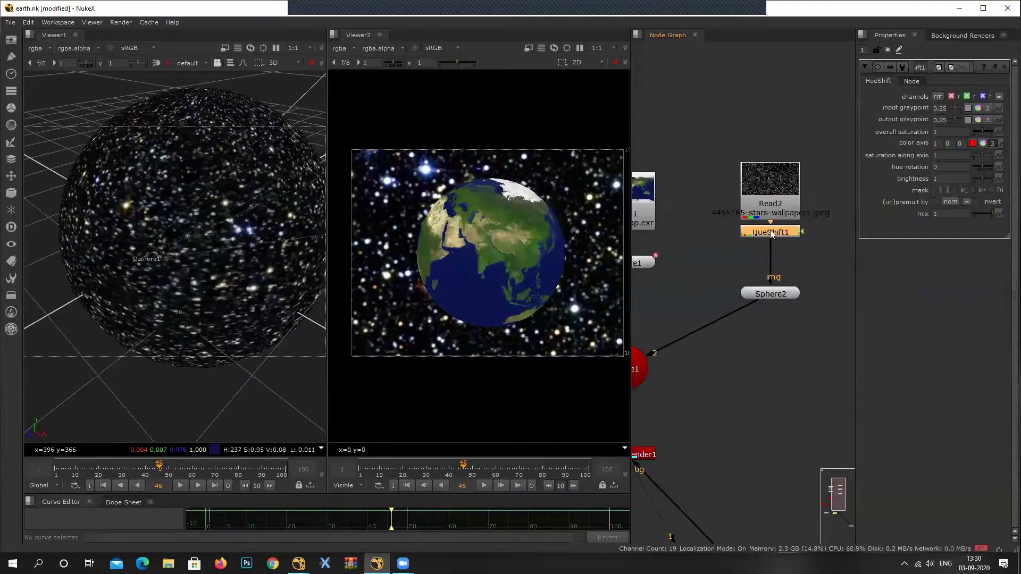
Set the HueShift's overall saturation to 0.45 and move the stars Read and HueShift nodes higher above the sphere.
drag(855, 170, 811, 175)
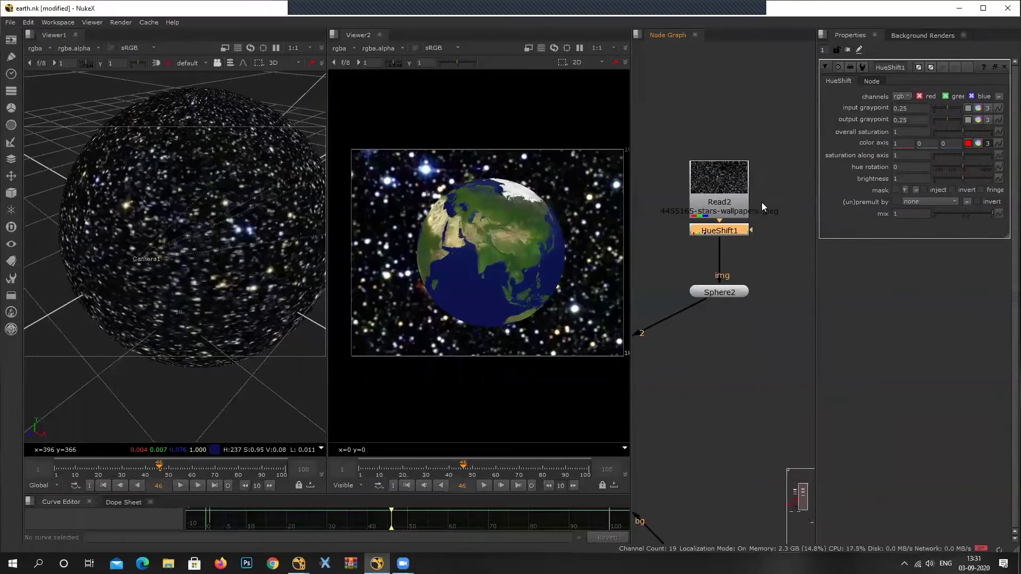
mouse_move(962, 131)
mouse_down()
mouse_move(915, 132)
mouse_move(965, 129)
mouse_move(953, 130)
mouse_up()
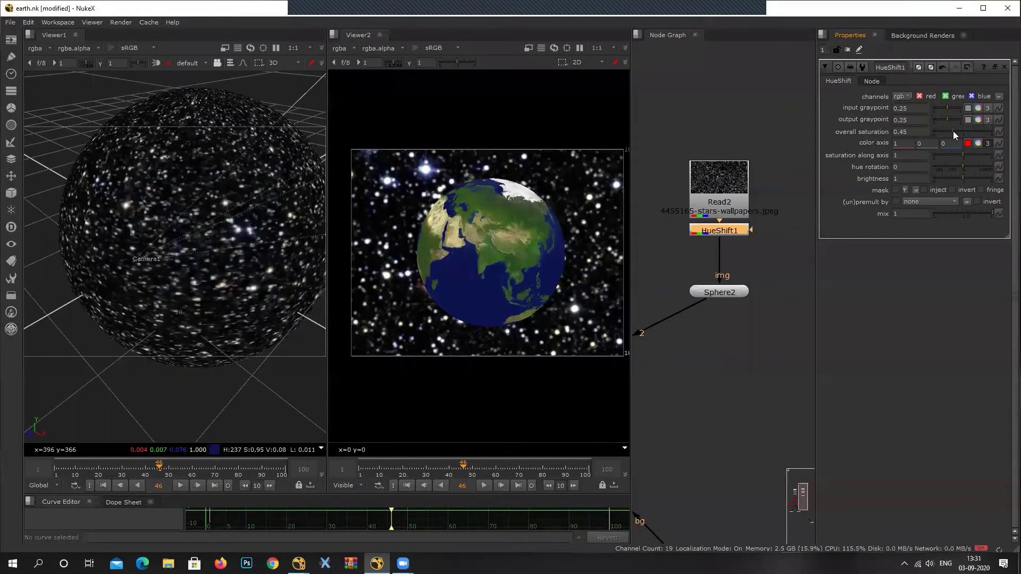
drag(744, 186, 746, 145)
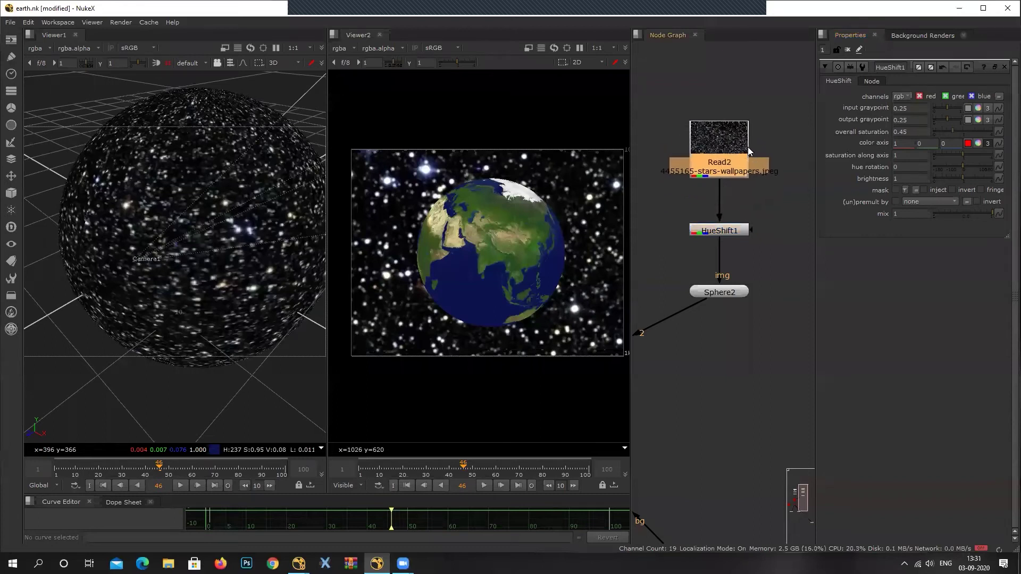
click(731, 208)
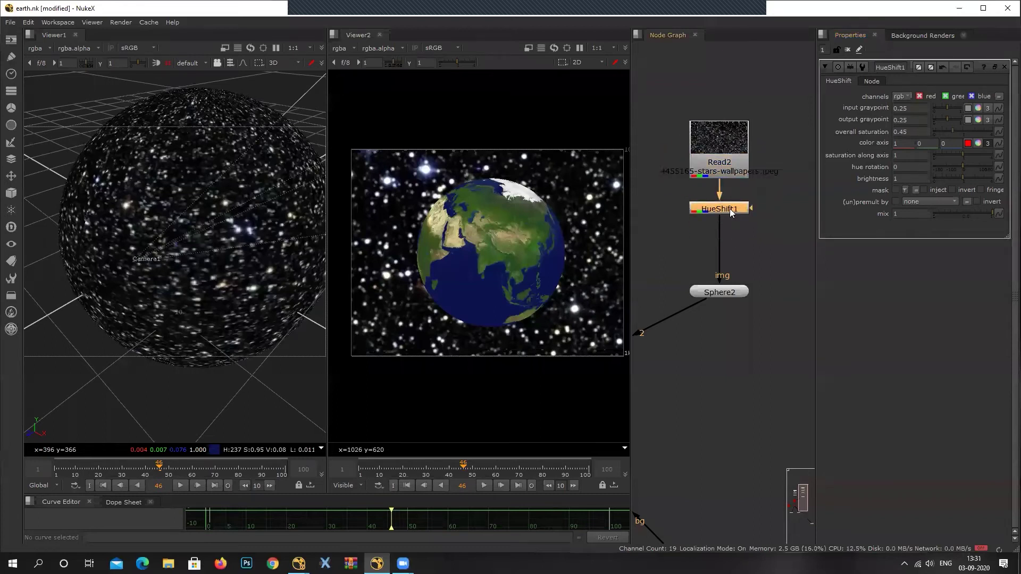
Add a Grade node after the HueShift and lower its gamma to 0.55.
key(g)
mouse_move(937, 178)
mouse_down()
mouse_move(918, 178)
mouse_move(932, 178)
mouse_up()
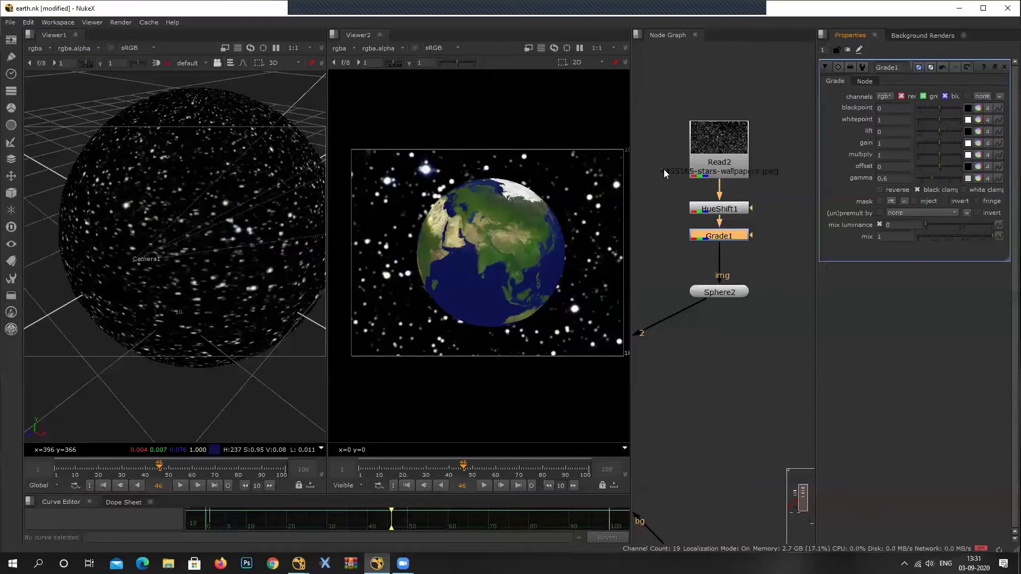
drag(934, 179, 930, 178)
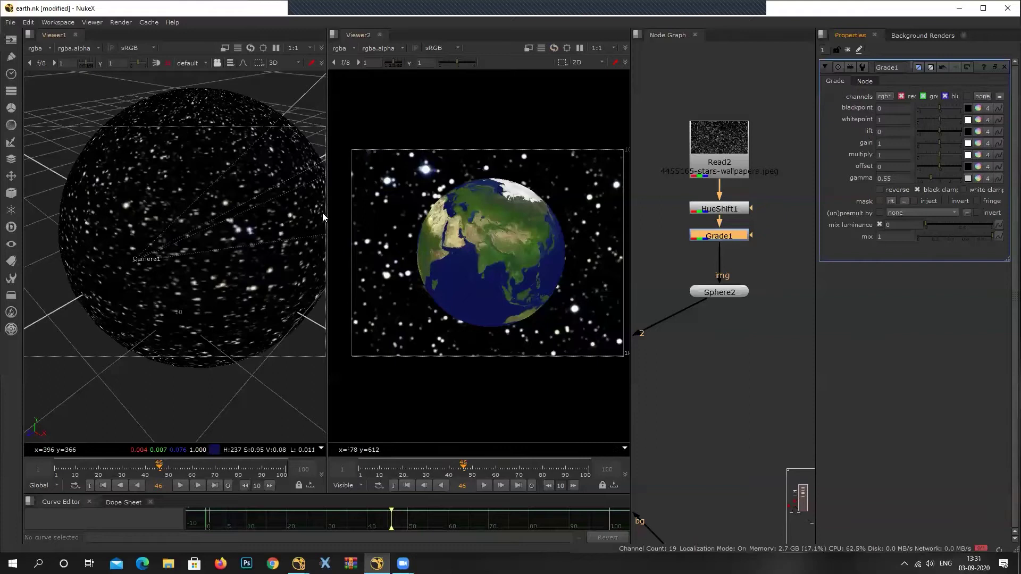
scroll(729, 289, down, 2)
scroll(729, 289, down, 2)
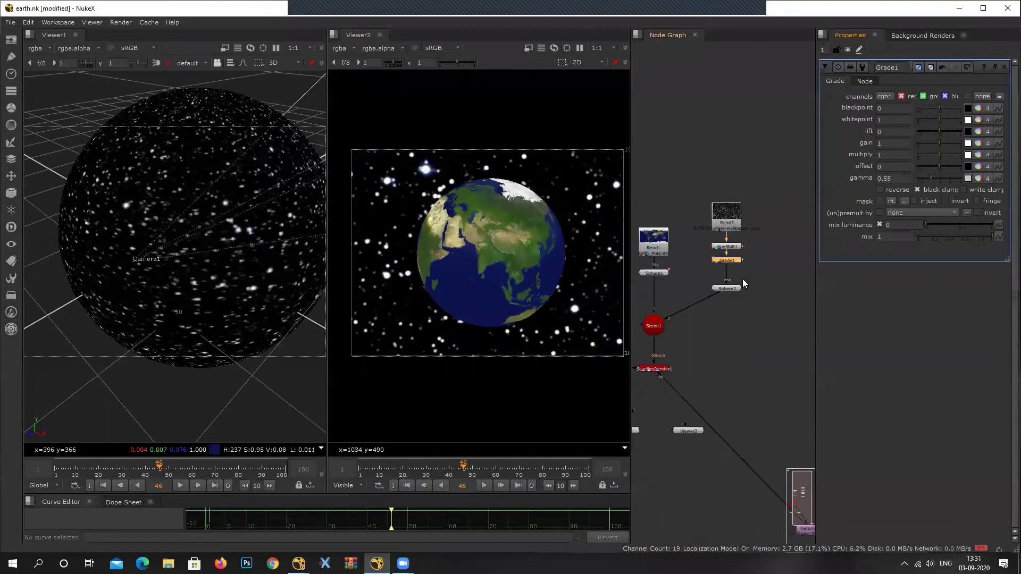
Move the stars sphere node lower to make room and insert a Transform node after the Grade.
drag(735, 292, 737, 324)
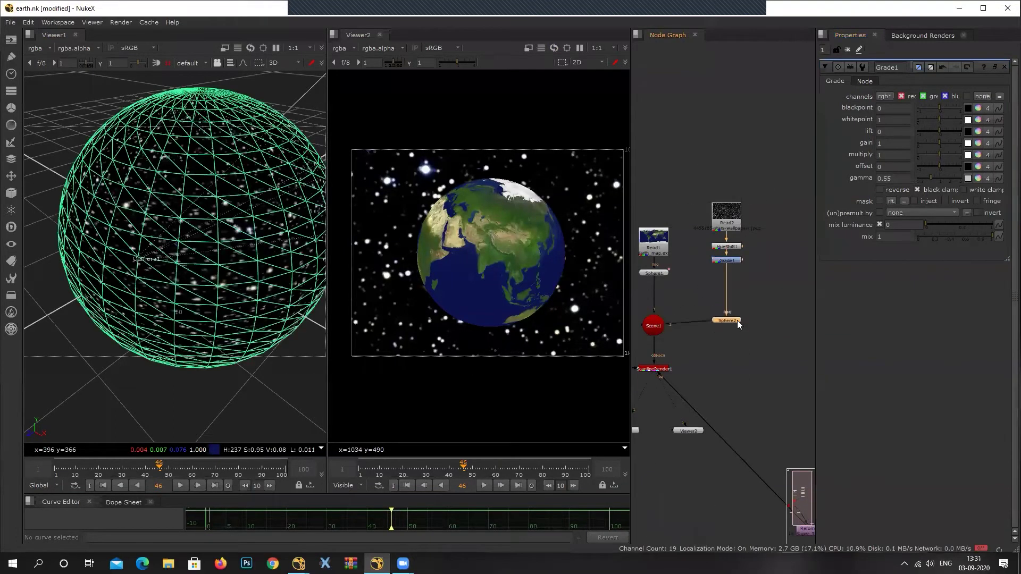
scroll(112, 226, down, 4)
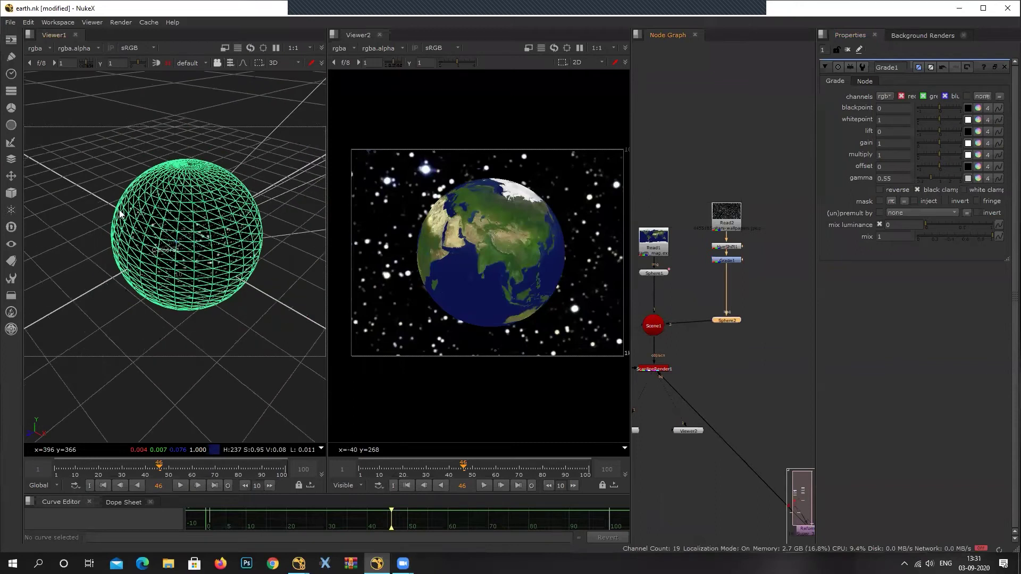
scroll(121, 213, up, 2)
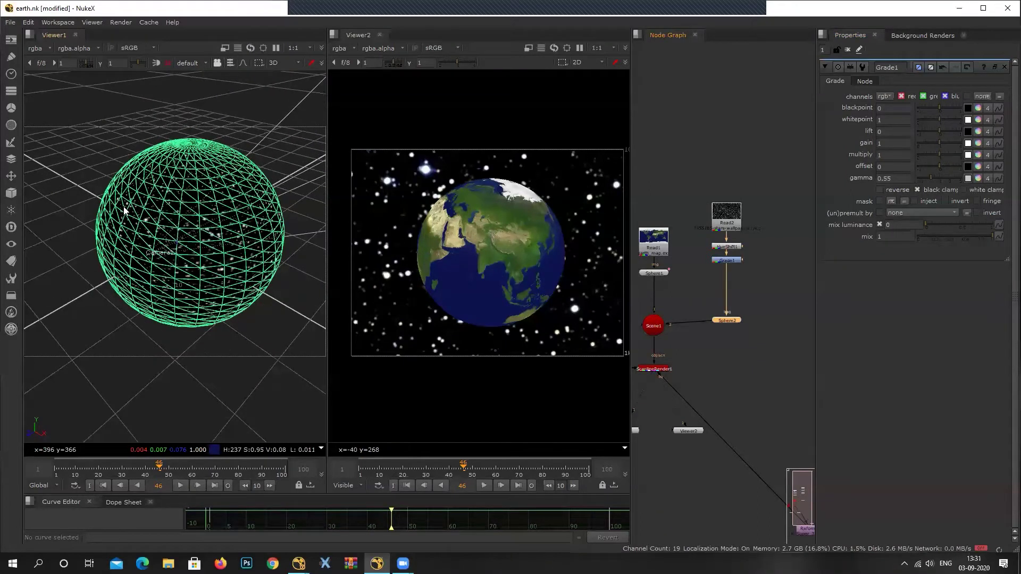
scroll(746, 265, up, 1)
click(736, 262)
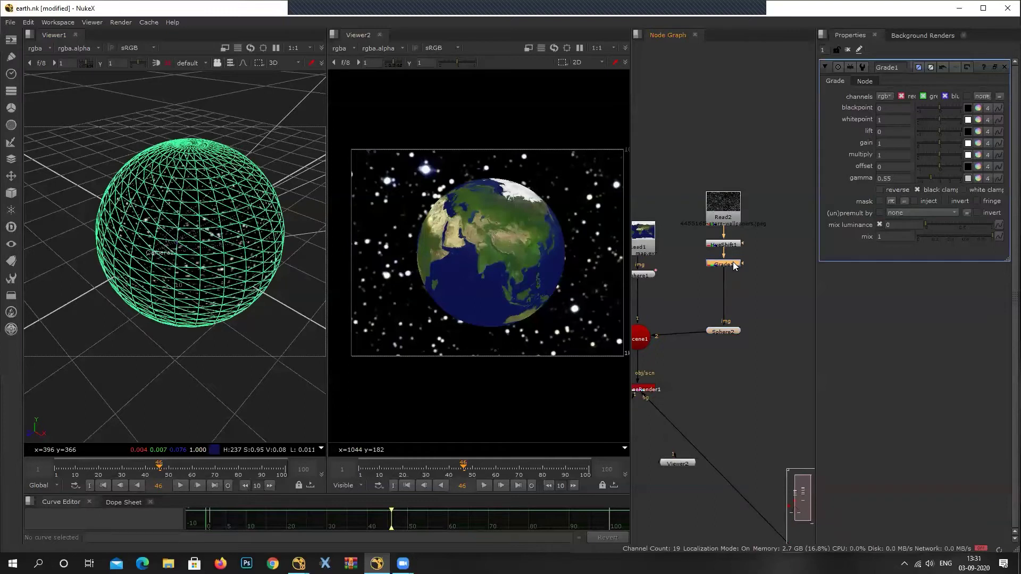
key(t)
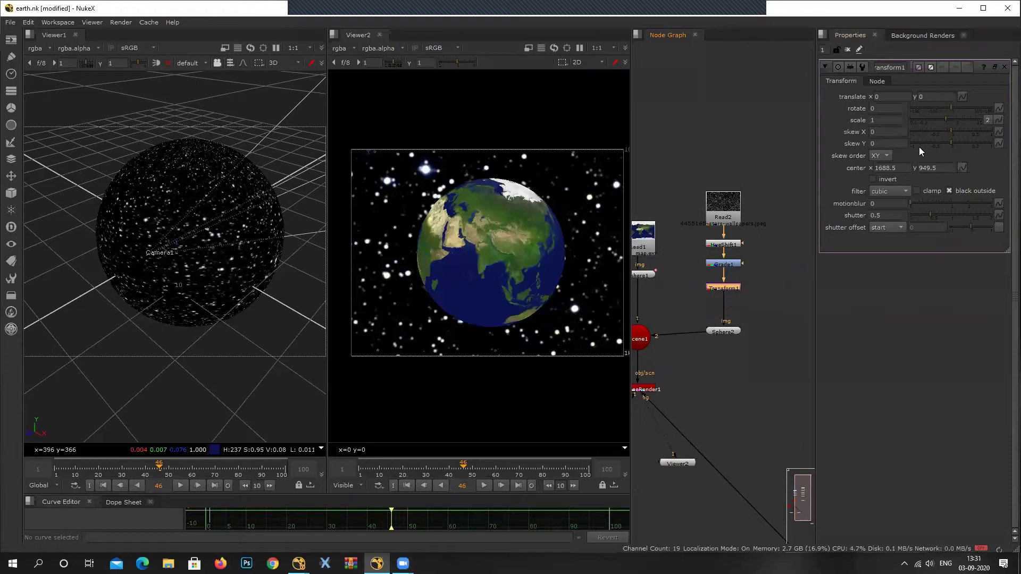
Reduce the Transform's scale to 0.4 so the star texture becomes finer.
drag(943, 119, 933, 120)
scroll(224, 201, up, 2)
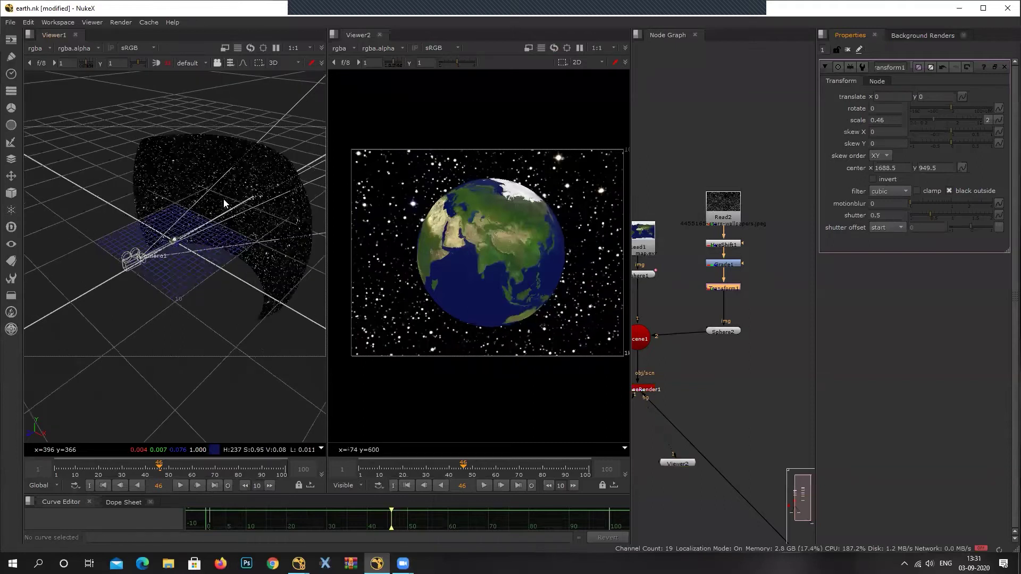
scroll(192, 279, down, 1)
ctrl+drag(167, 294, 89, 248)
ctrl+drag(326, 306, 932, 122)
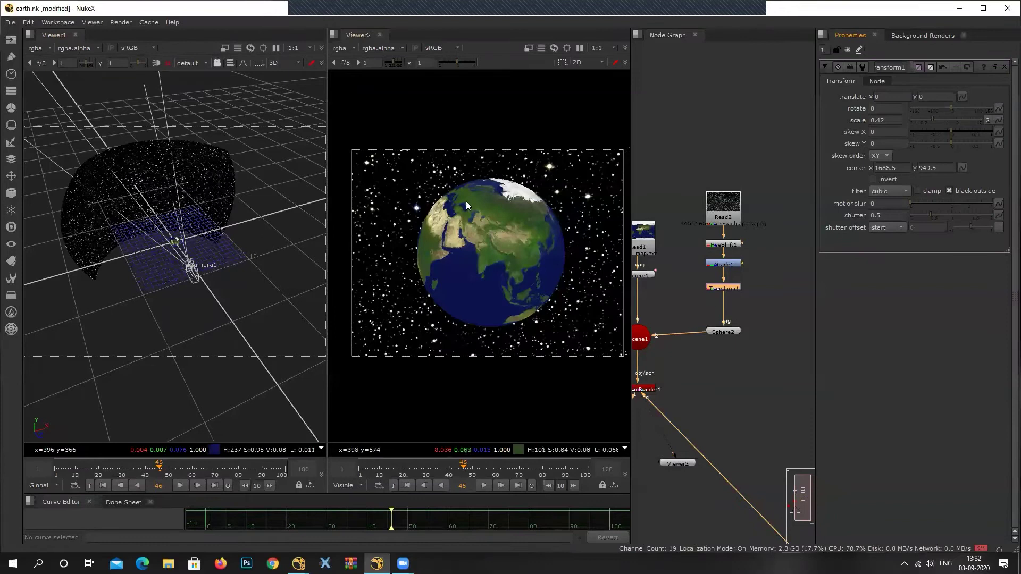
drag(933, 121, 931, 121)
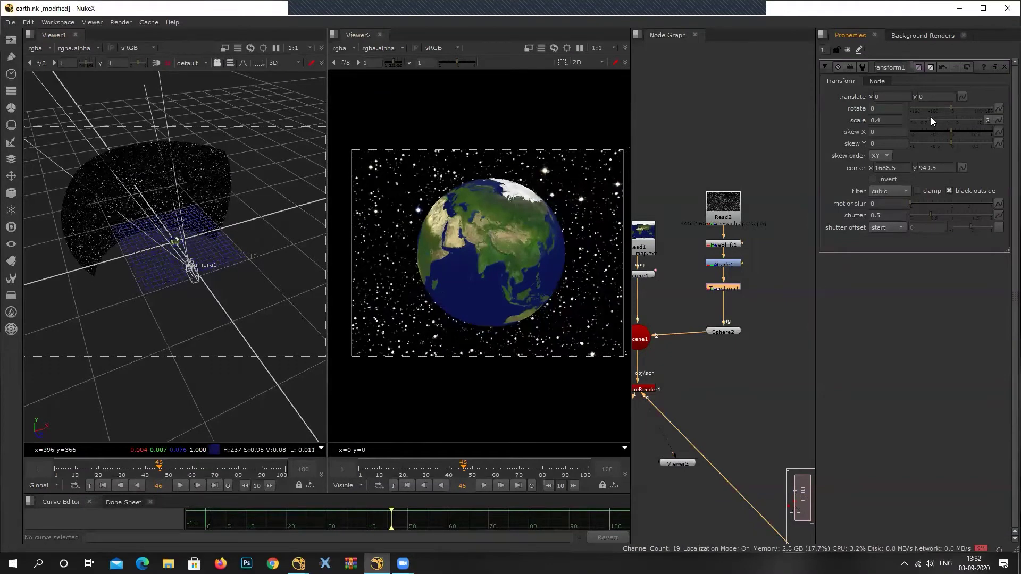
Go back to frame 1 and play the animation to check the star background around the earth.
click(63, 477)
drag(62, 476, 54, 479)
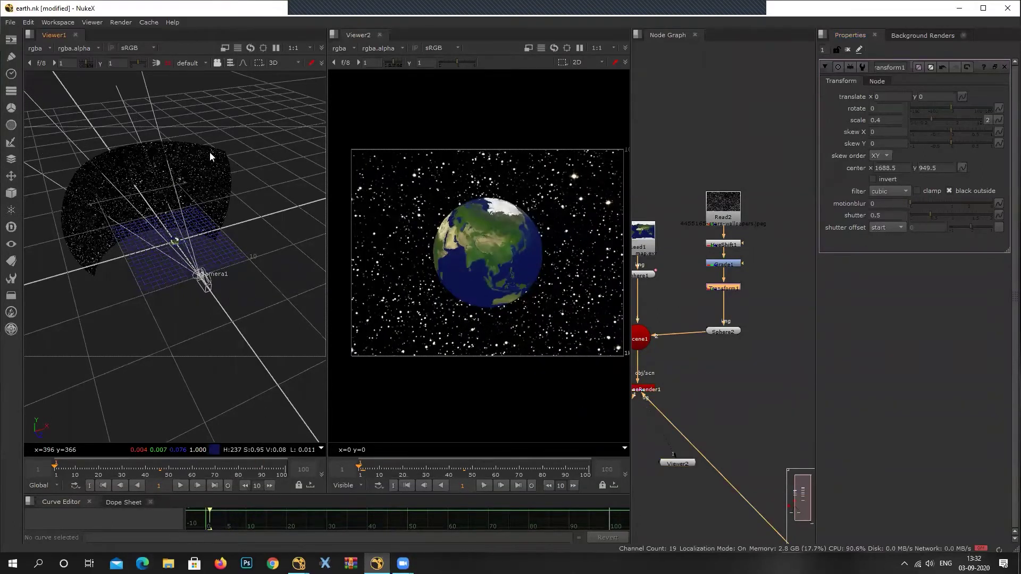
scroll(219, 229, up, 2)
ctrl+drag(233, 248, 304, 258)
click(197, 486)
click(184, 485)
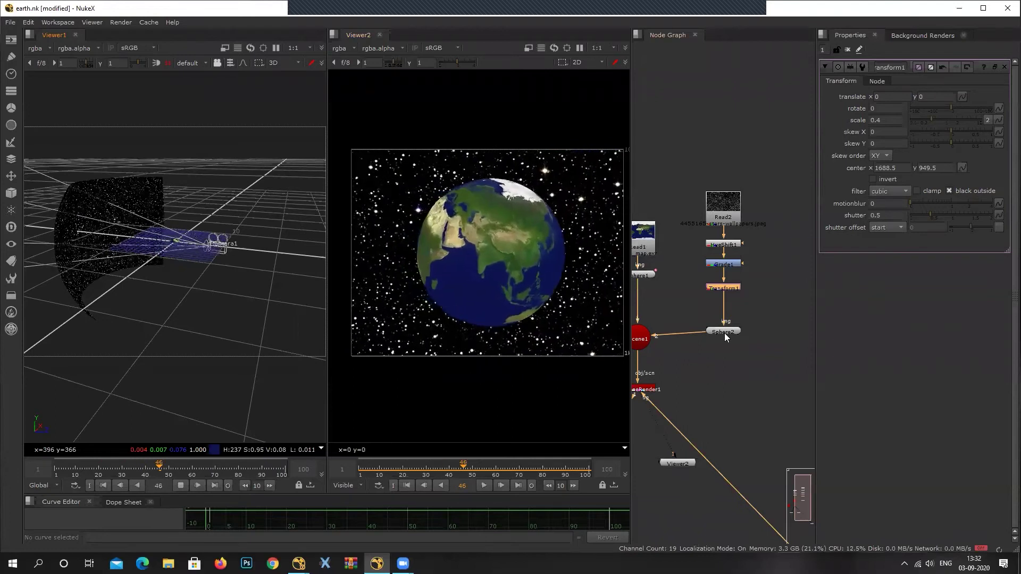
Align the stars sphere node level with the Scene node and stop the playback at frame 49.
drag(724, 333, 724, 337)
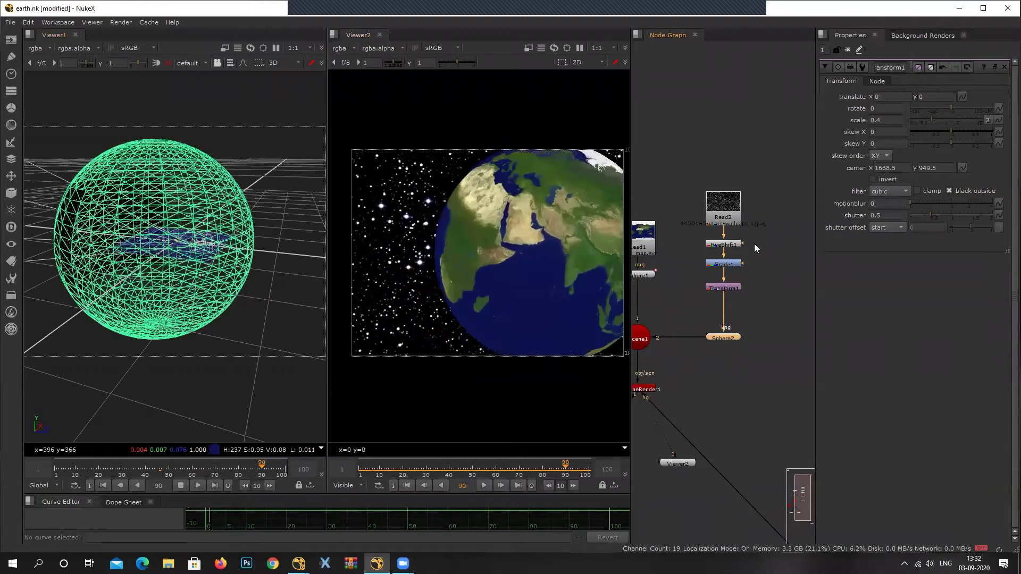
scroll(754, 244, down, 2)
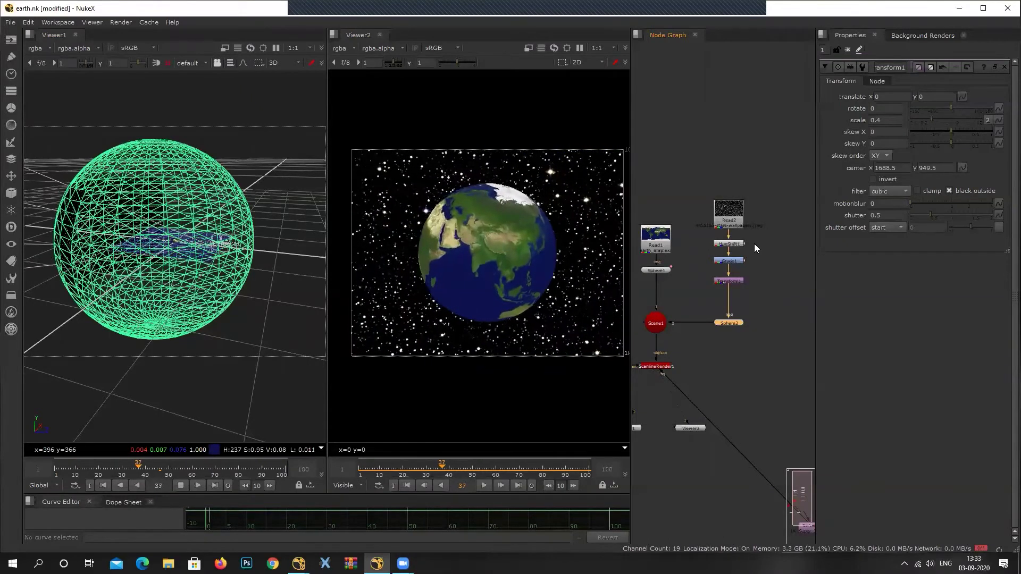
click(483, 483)
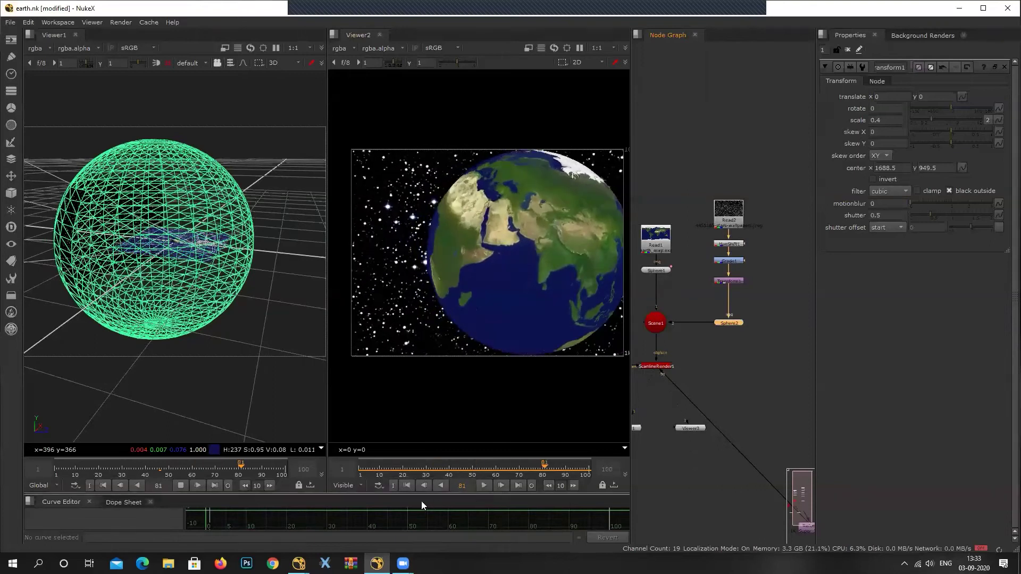
click(180, 485)
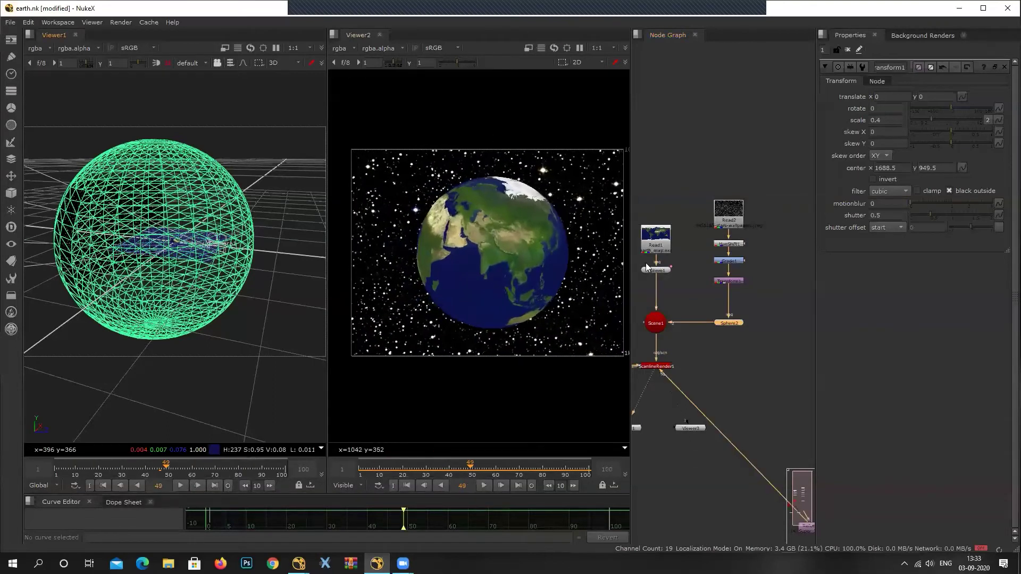
Move the whole stars branch, from its Read node to its sphere, to the other side of the earth branch.
scroll(575, 244, up, 3)
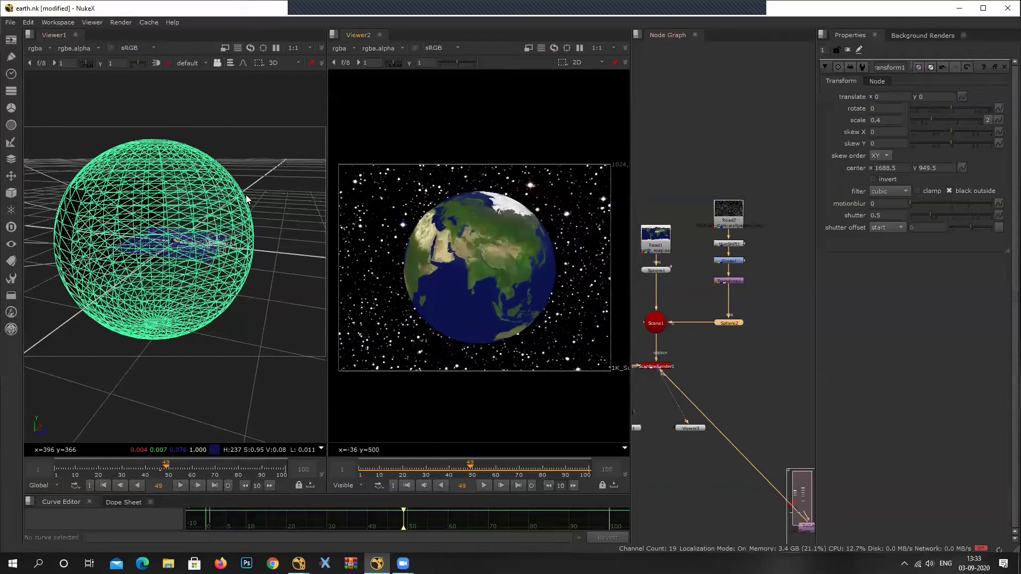
scroll(205, 206, down, 2)
middle_drag(769, 319, 823, 292)
scroll(751, 306, down, 2)
scroll(769, 315, up, 1)
middle_drag(773, 370, 728, 356)
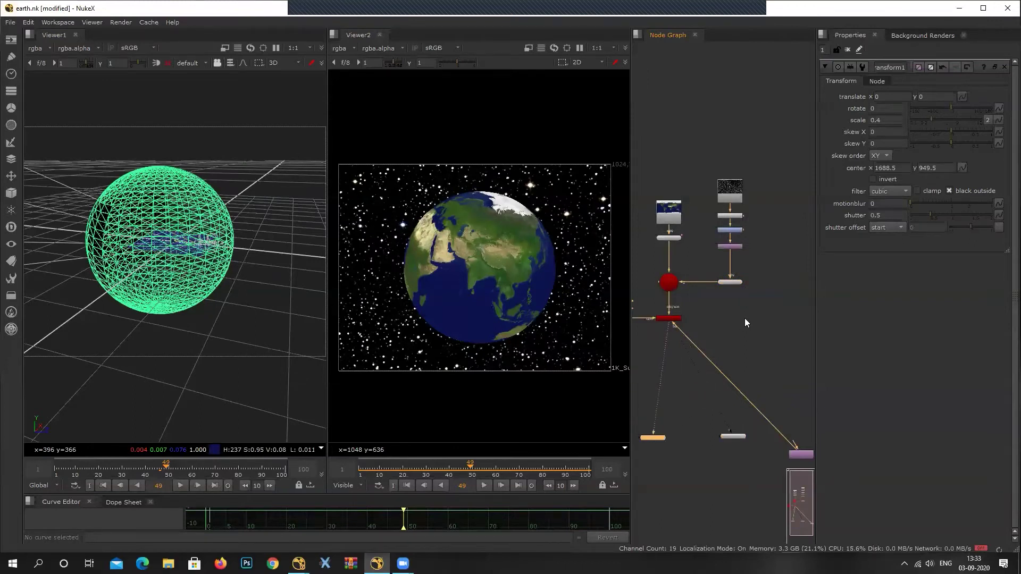
middle_drag(744, 318, 786, 357)
click(773, 321)
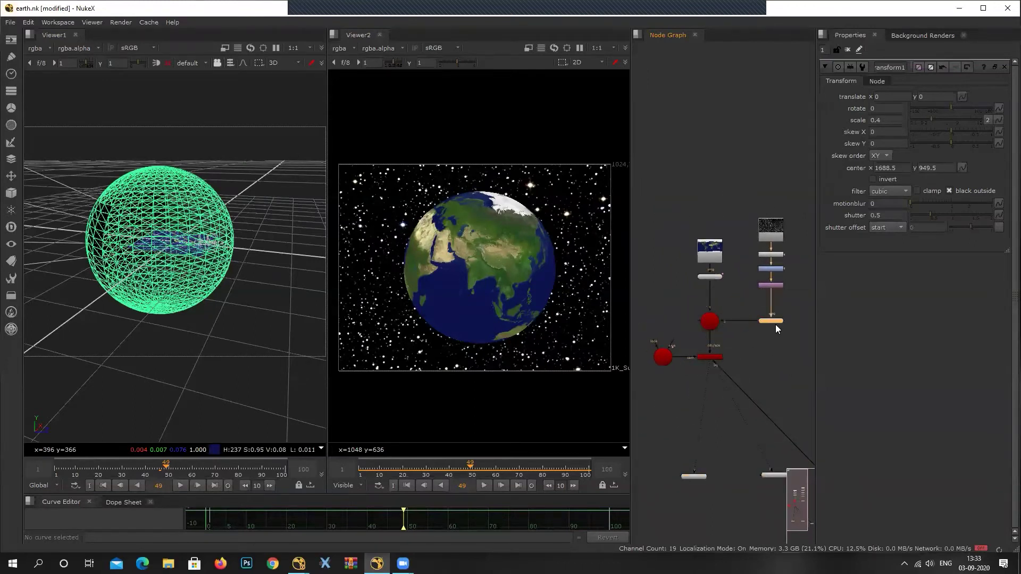
drag(749, 167, 666, 318)
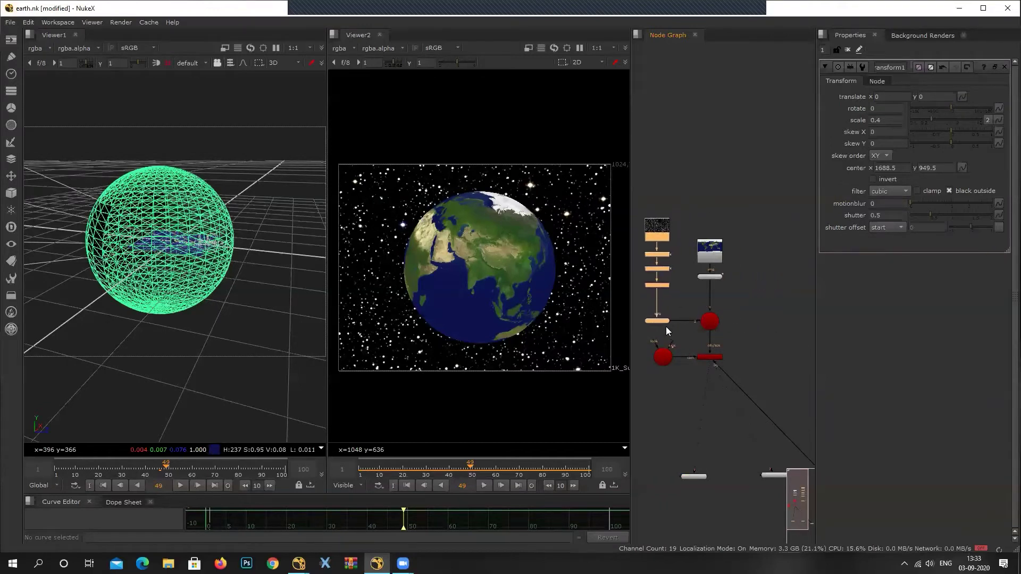
Add a third Sphere geometry node, connect it to the Scene node and place it level beside the Scene.
scroll(791, 306, up, 3)
middle_drag(727, 317, 748, 288)
click(747, 288)
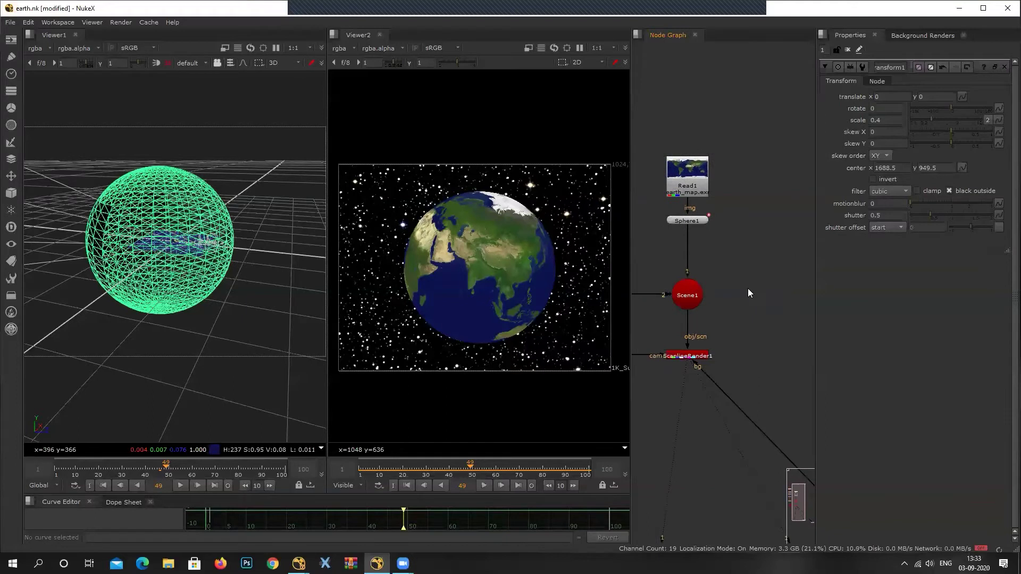
key(Tab)
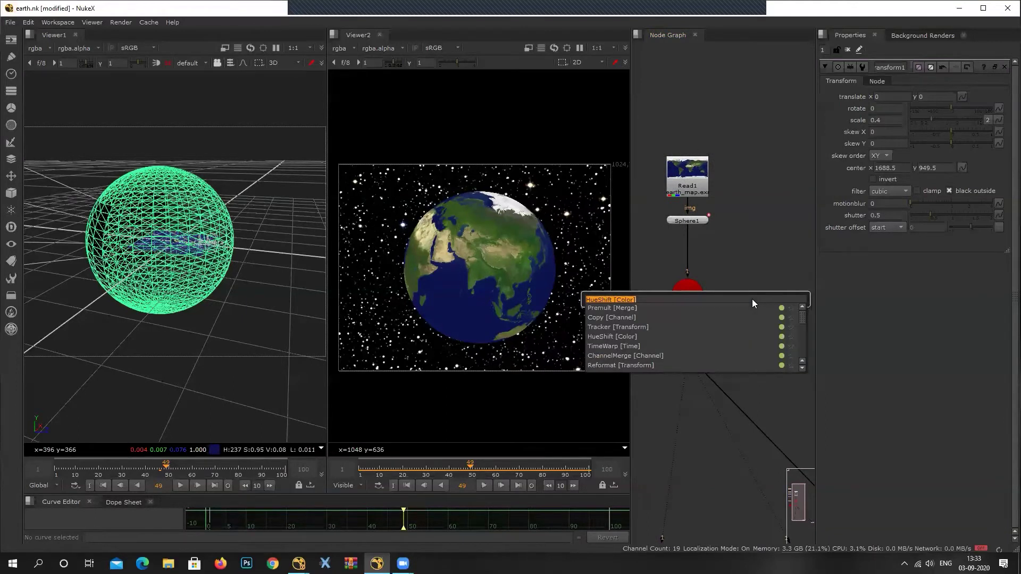
text(sphere [Geometry)
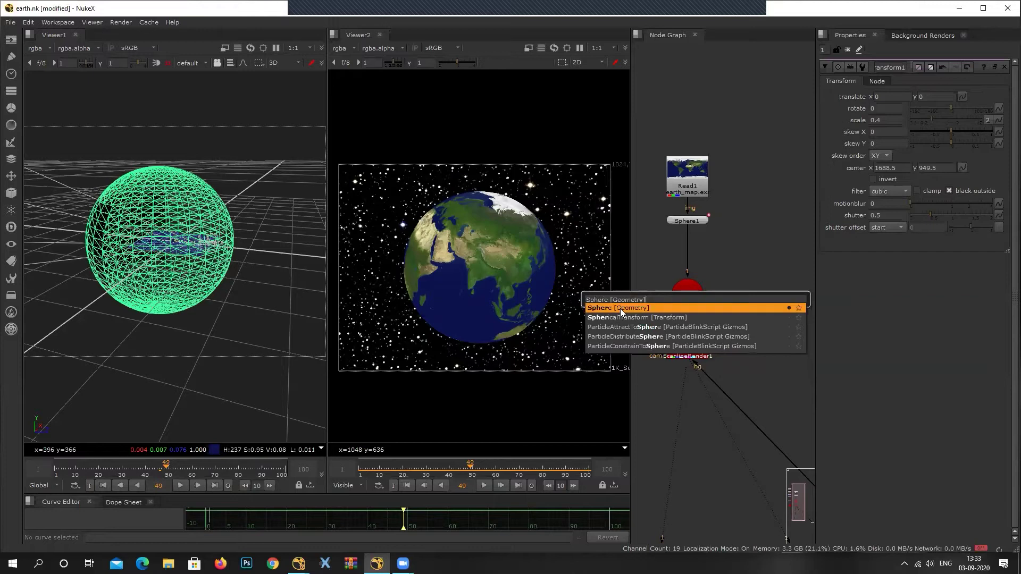
click(620, 309)
drag(764, 298, 696, 299)
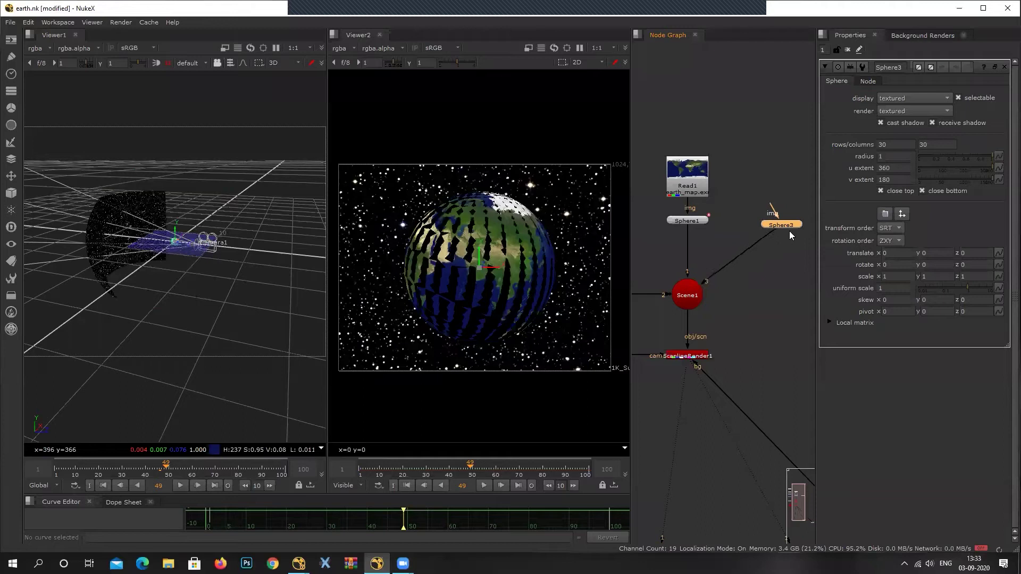
drag(789, 285, 782, 218)
Connect a Constant node to the new sphere's image input and set its color to 0.9.
click(11, 39)
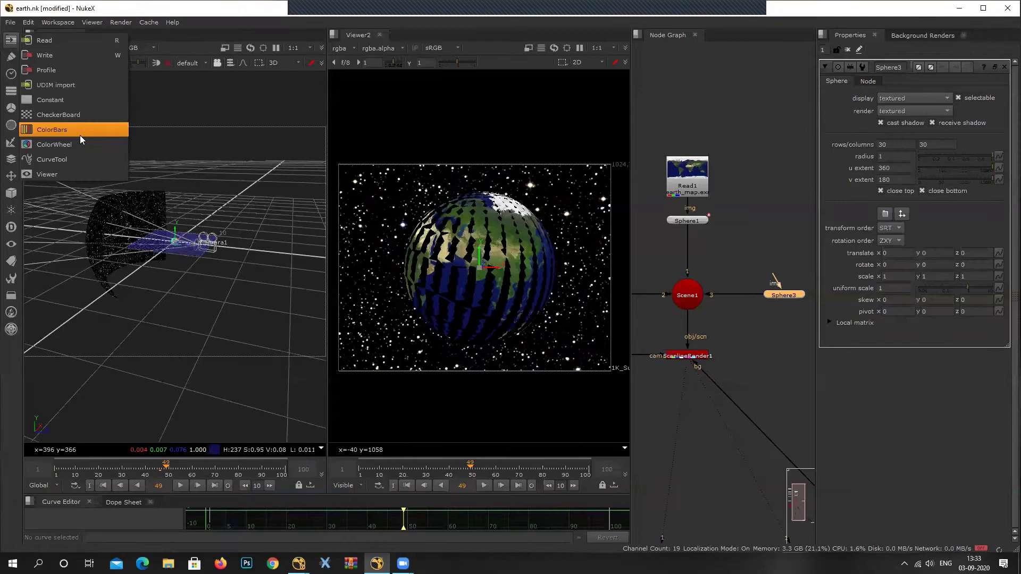
click(56, 100)
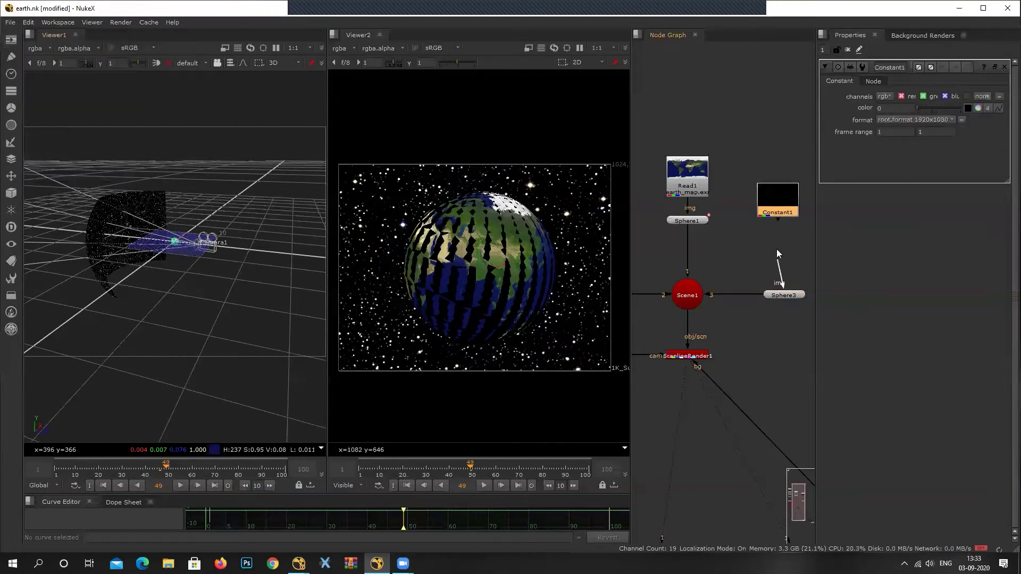
drag(786, 203, 793, 229)
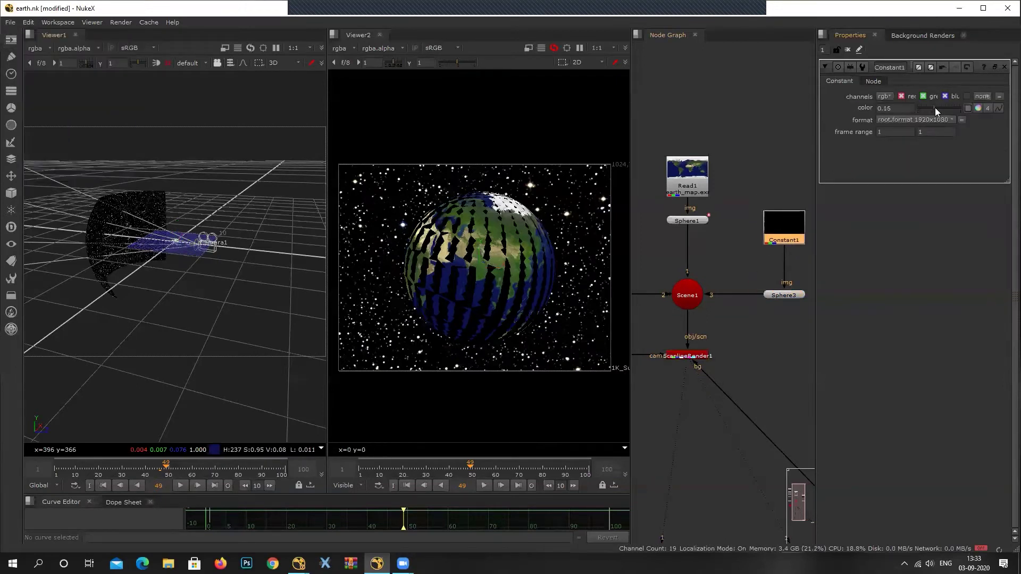
drag(935, 107, 960, 110)
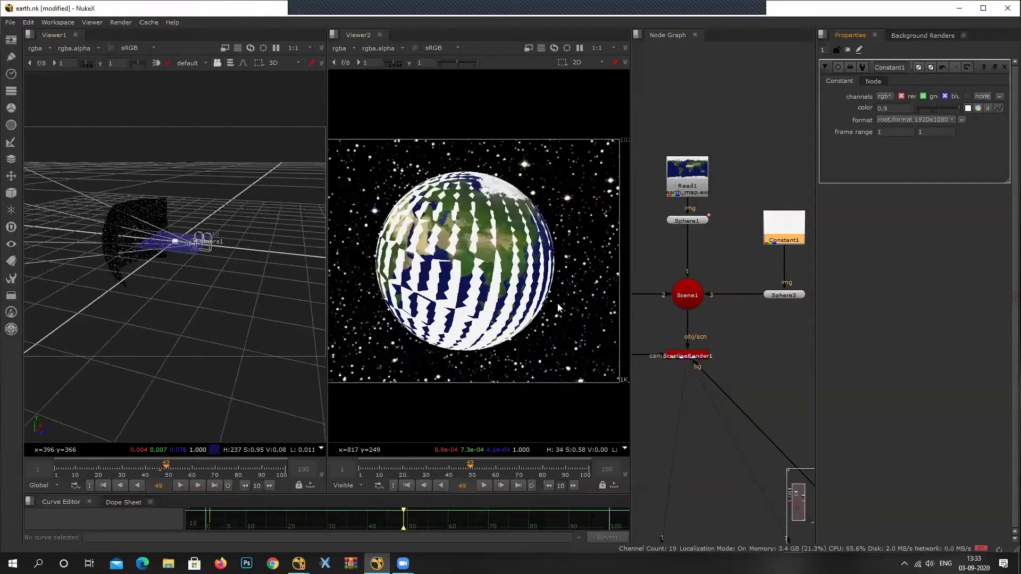
Move the white sphere behind the earth, to about -0.06 in x and -2.42 in z.
click(793, 295)
double_click(793, 294)
scroll(176, 242, up, 5)
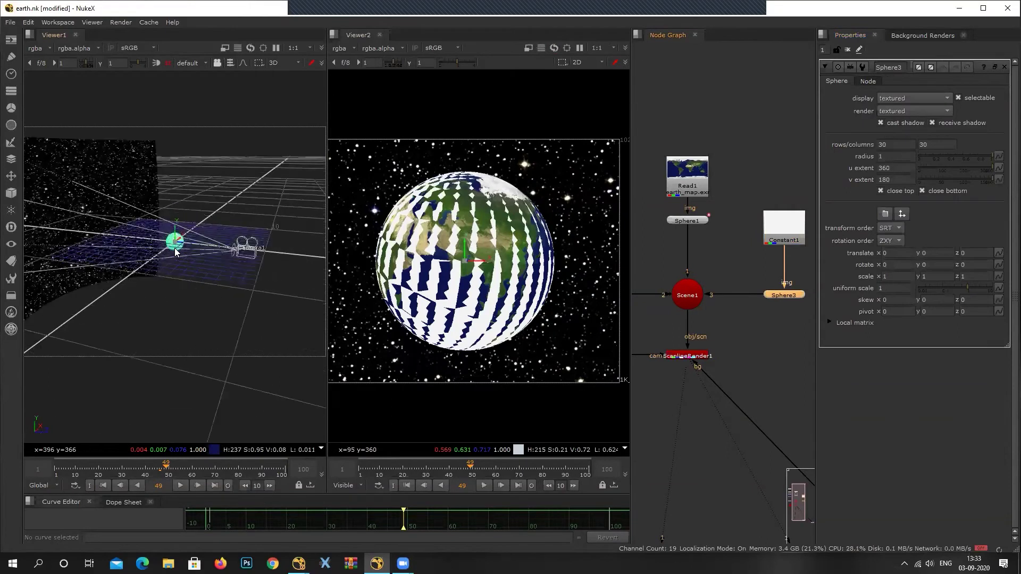
drag(188, 248, 149, 249)
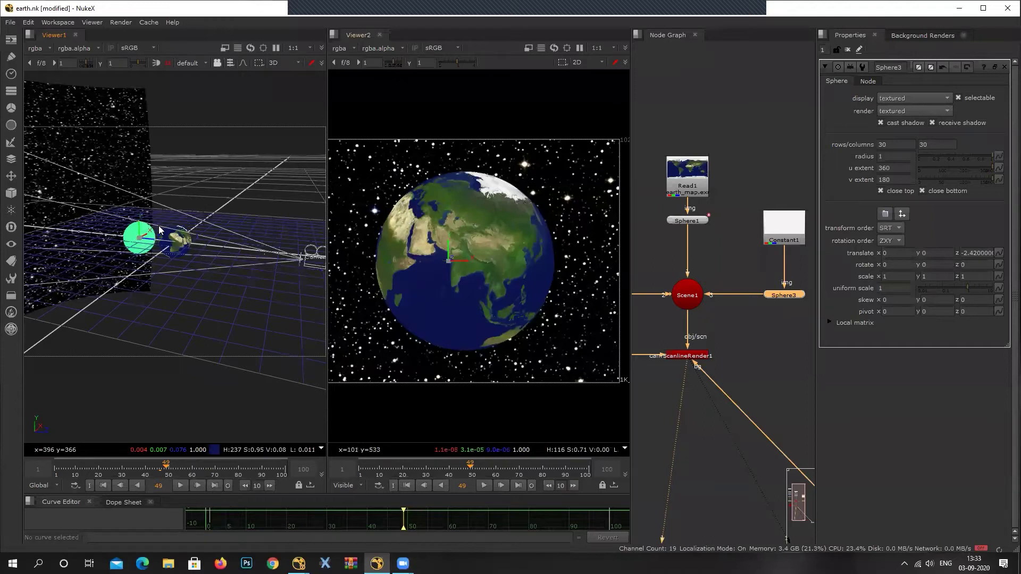
ctrl+drag(231, 194, 172, 219)
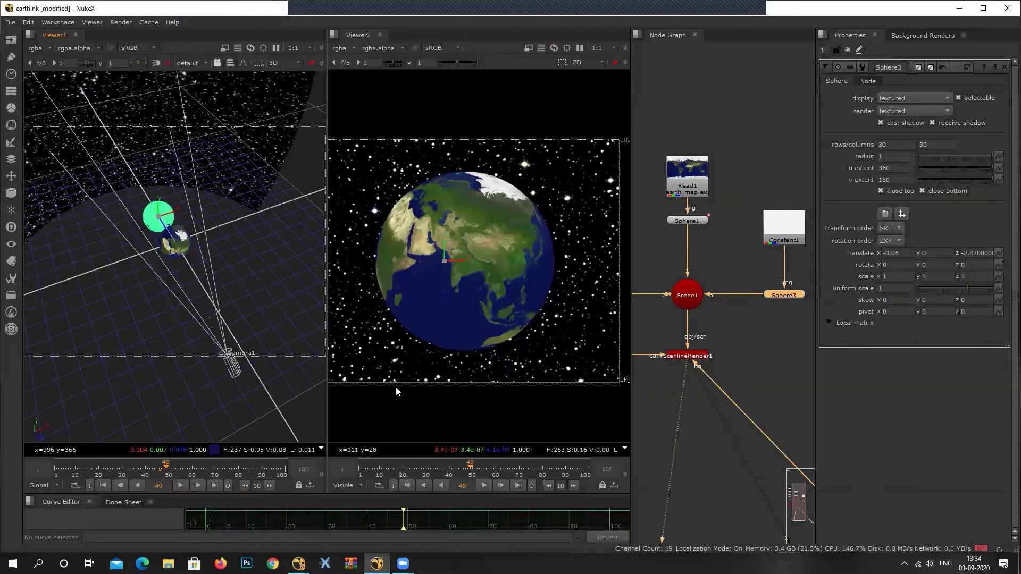
Go to frame 97 and examine the rendered edges of the white sphere and the earth up close.
drag(460, 476, 582, 468)
scroll(474, 236, up, 8)
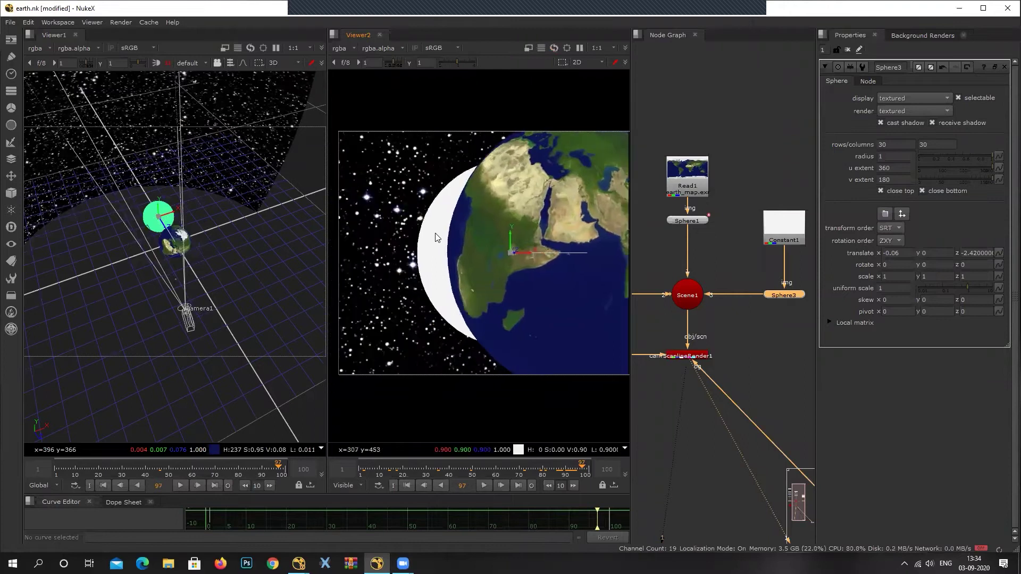
scroll(474, 238, up, 1)
scroll(474, 237, down, 1)
middle_drag(474, 237, 522, 238)
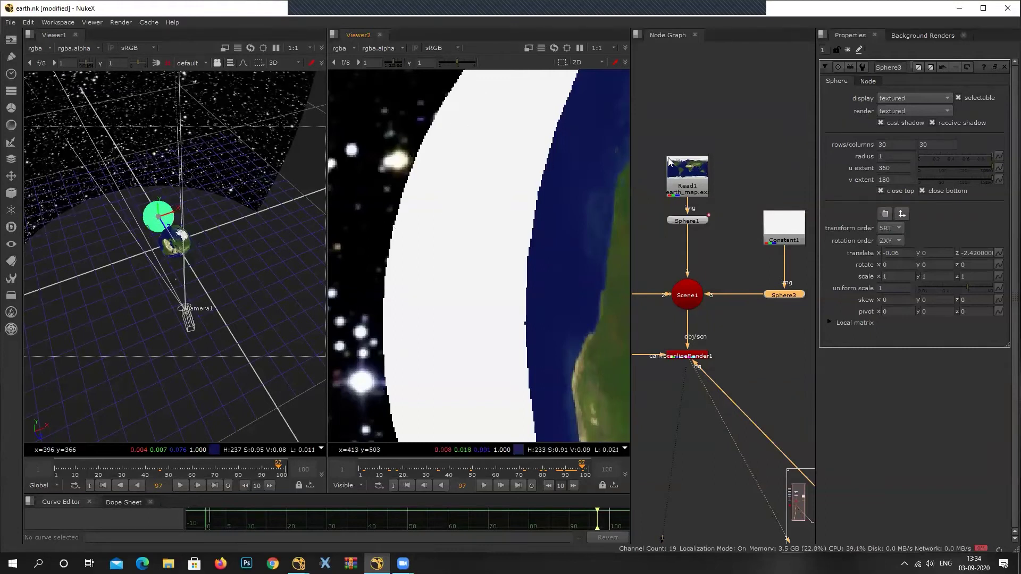
Move the camera and ScanlineRender nodes together farther below the Scene node.
scroll(730, 320, down, 3)
scroll(735, 336, up, 3)
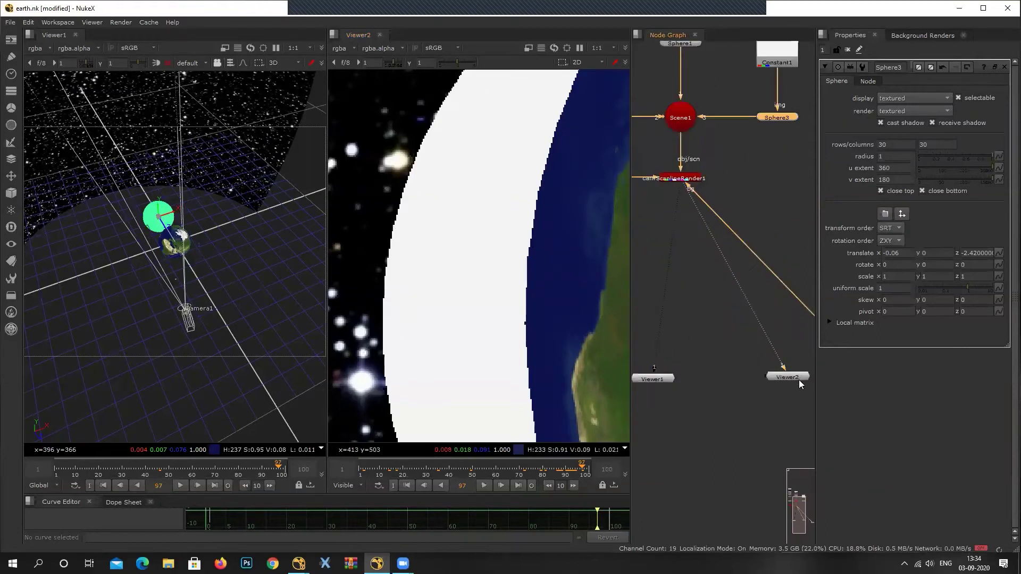
scroll(722, 167, down, 1)
middle_drag(722, 168, 775, 289)
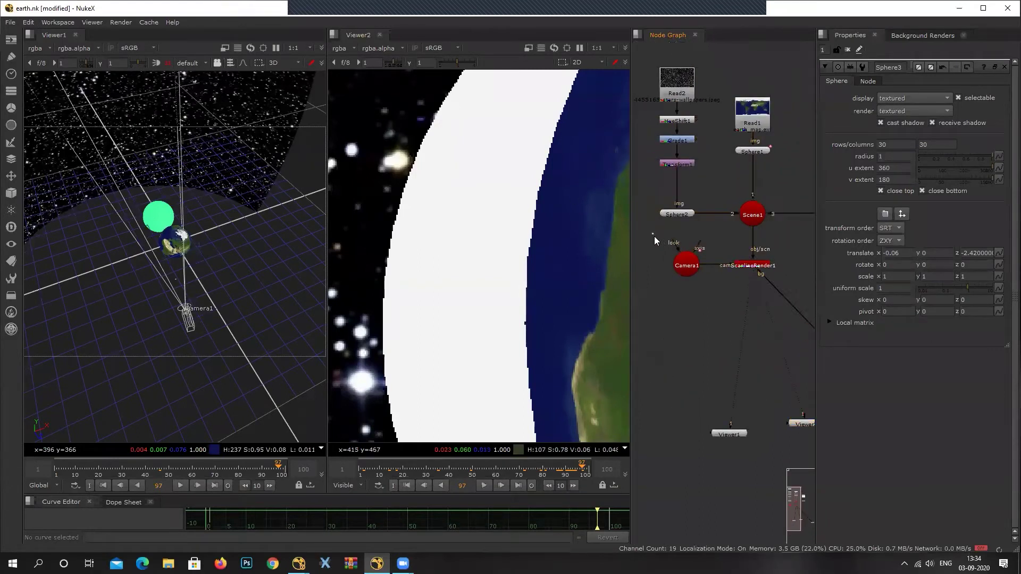
drag(654, 235, 822, 303)
drag(744, 267, 727, 308)
scroll(755, 328, up, 3)
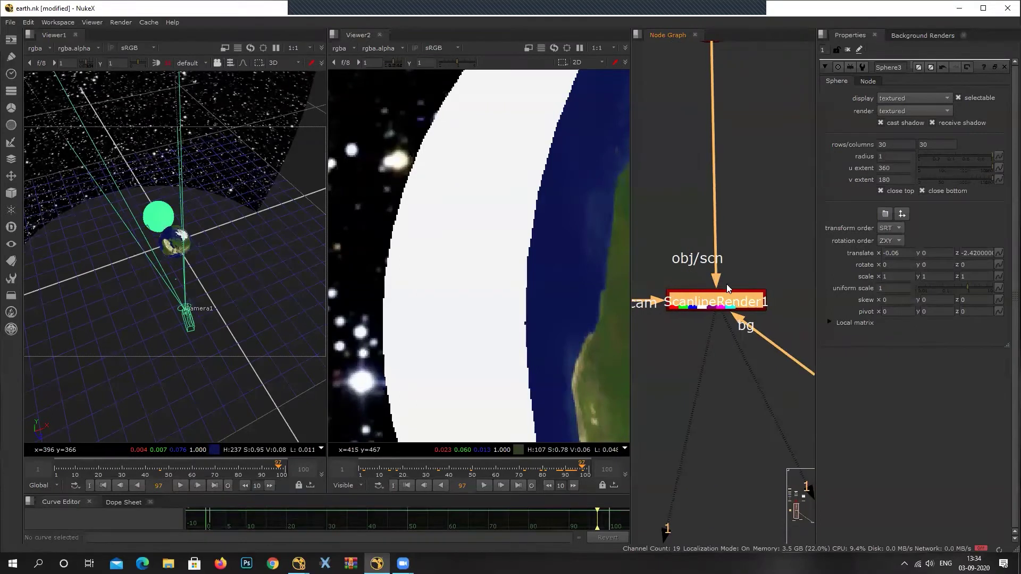
scroll(104, 202, up, 3)
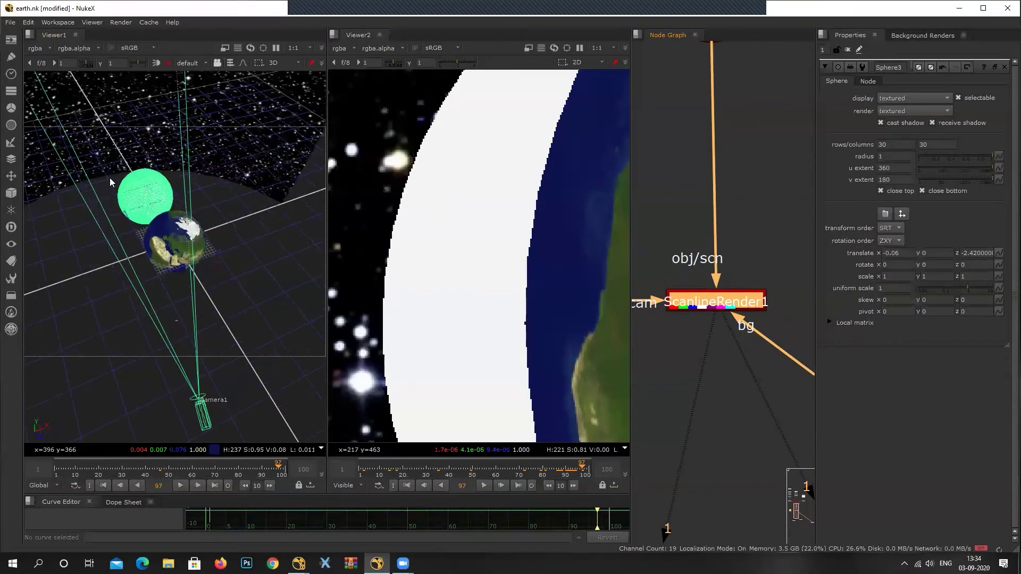
Examine the white sphere and the earth up close in both the 3D scene and the rendered image.
scroll(111, 177, up, 8)
middle_drag(100, 166, 252, 271)
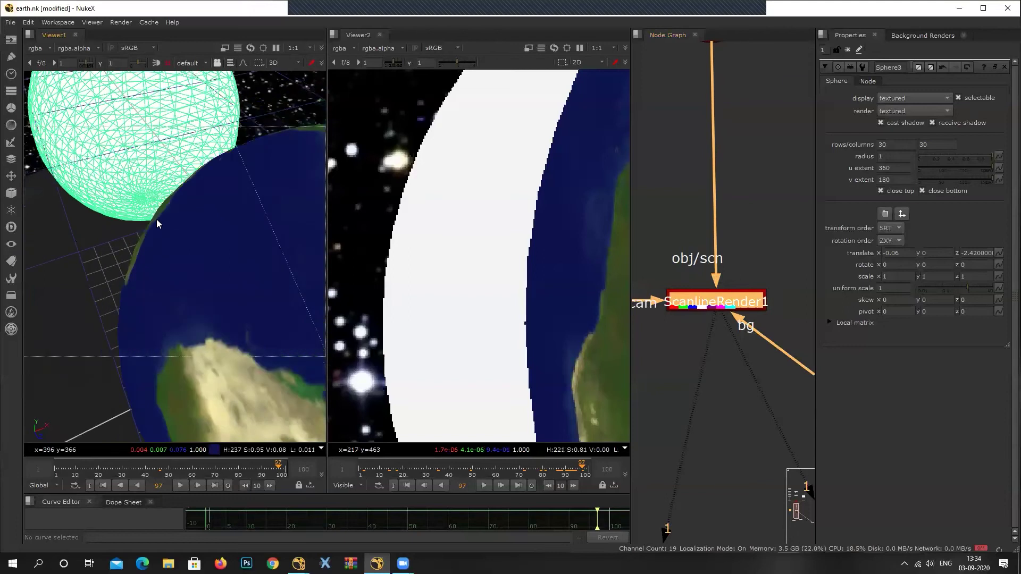
scroll(250, 171, down, 4)
ctrl+drag(306, 265, 213, 298)
scroll(520, 253, down, 3)
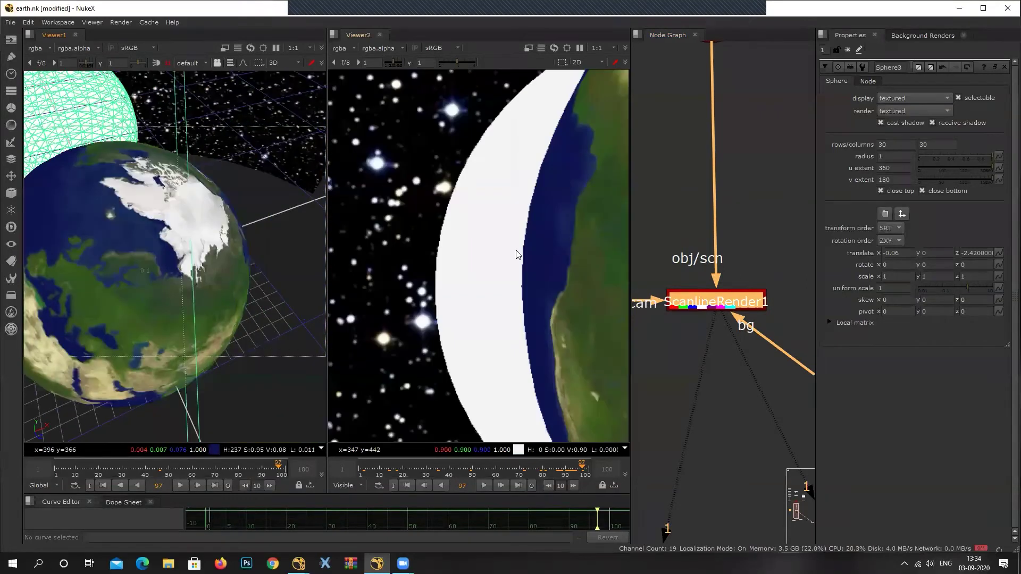
middle_drag(520, 255, 449, 248)
scroll(766, 298, down, 4)
scroll(780, 296, up, 4)
Open the ScanlineRender node's settings and raise its antialiasing to medium, then to high.
click(764, 274)
double_click(723, 294)
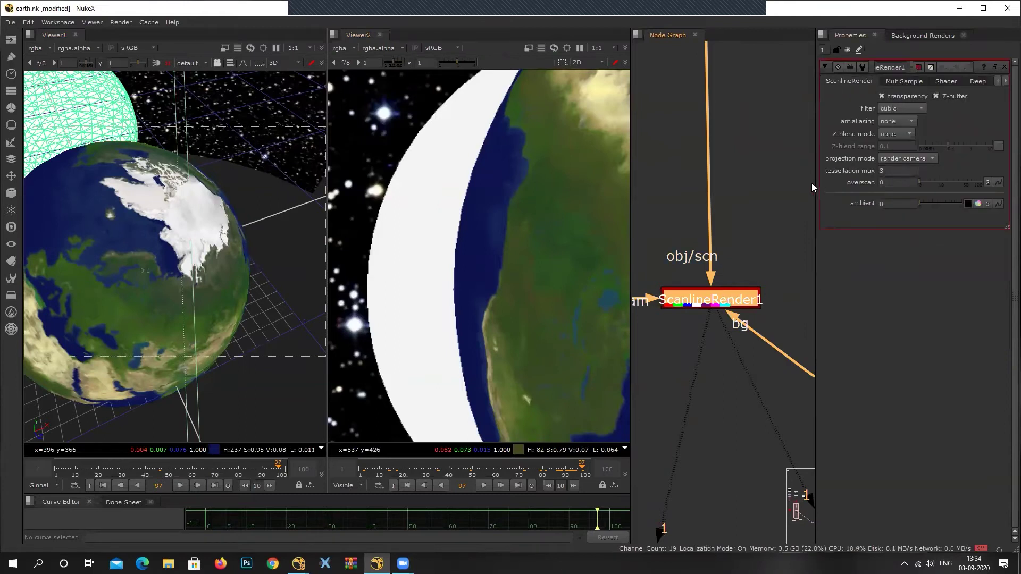
drag(815, 178, 792, 177)
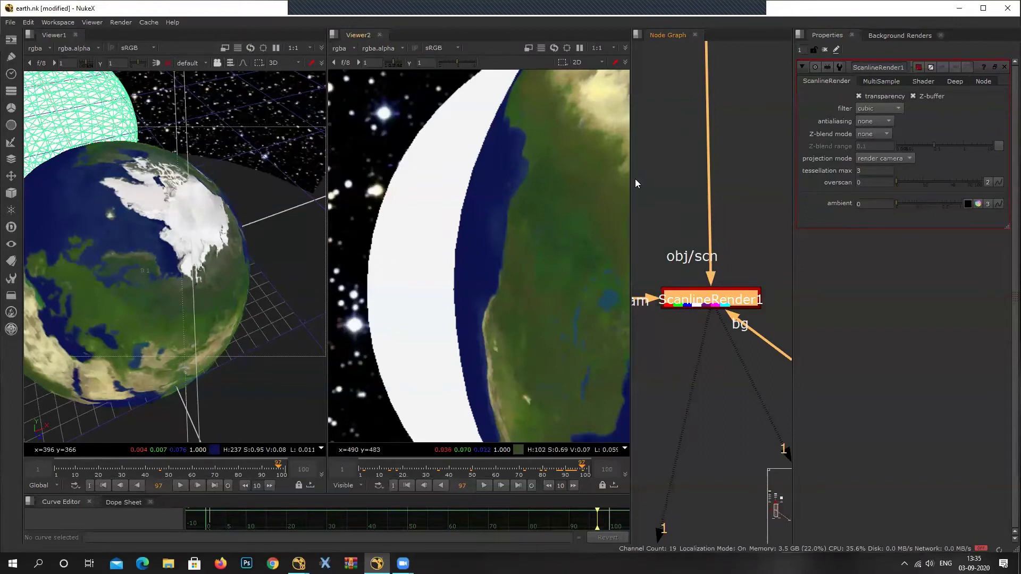
click(886, 122)
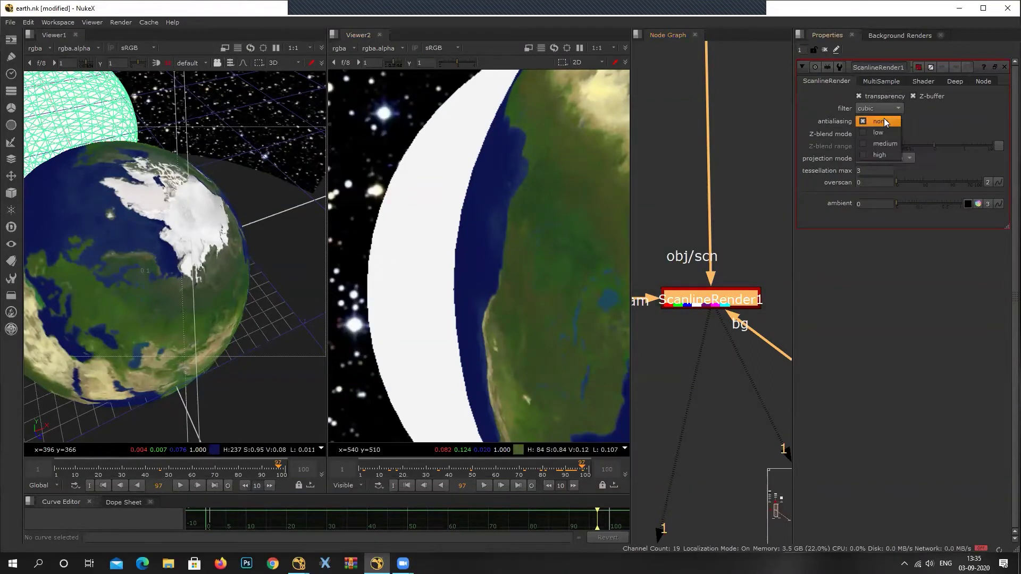
click(881, 146)
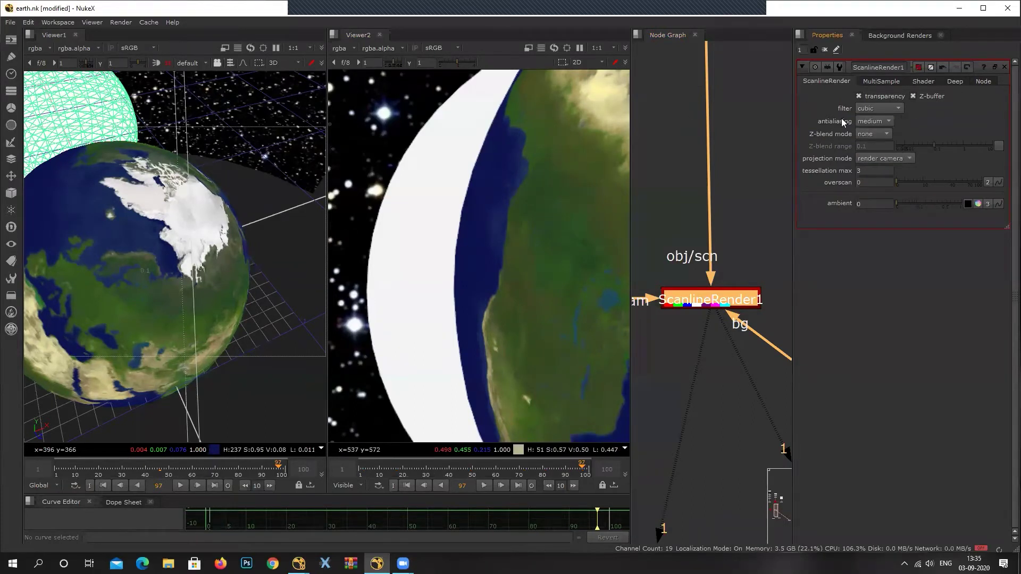
click(880, 121)
click(878, 133)
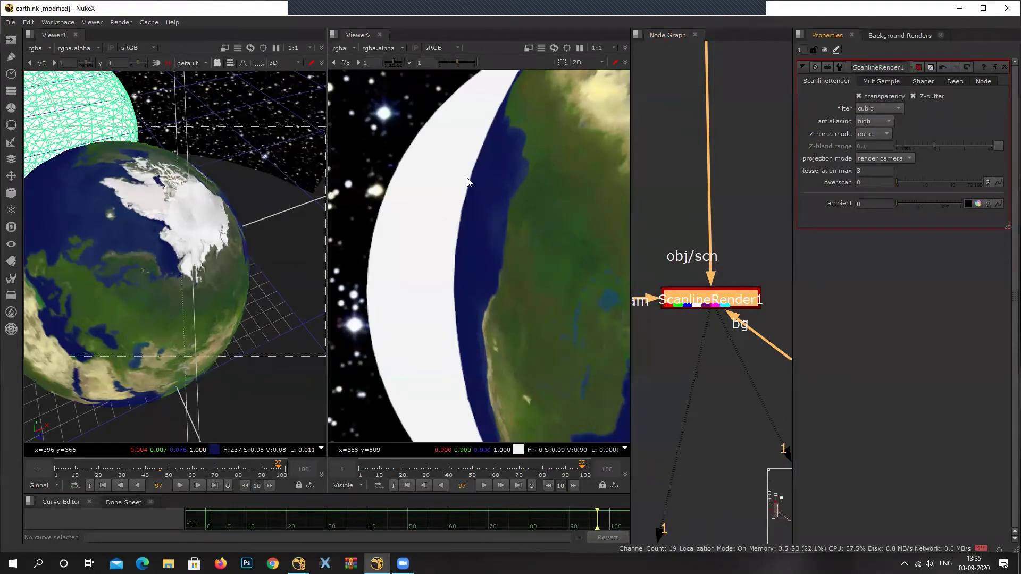
Switch the render's antialiasing to none to compare the white sphere's edges up close, and set it back to high.
scroll(468, 175, up, 3)
click(881, 119)
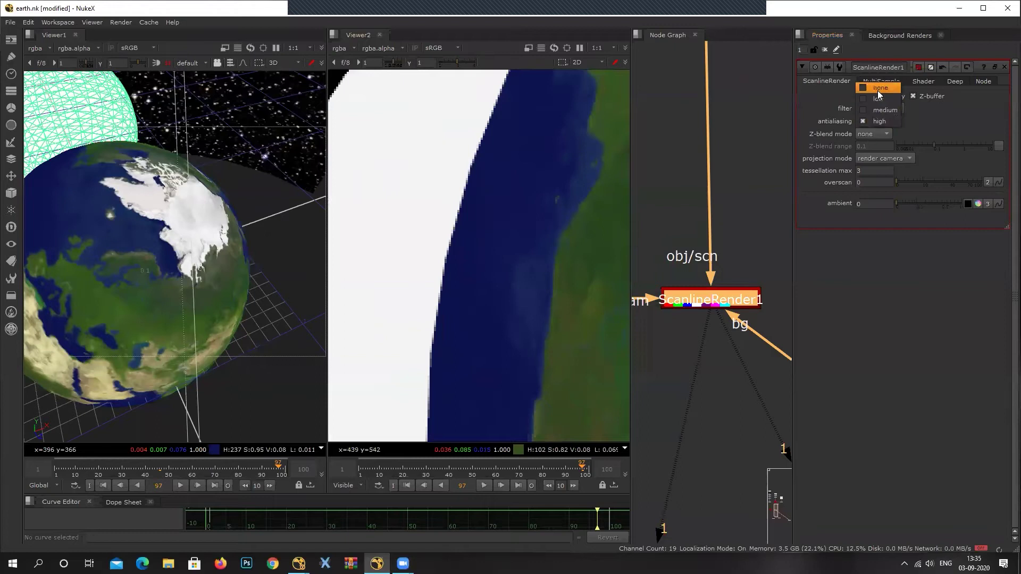
click(878, 90)
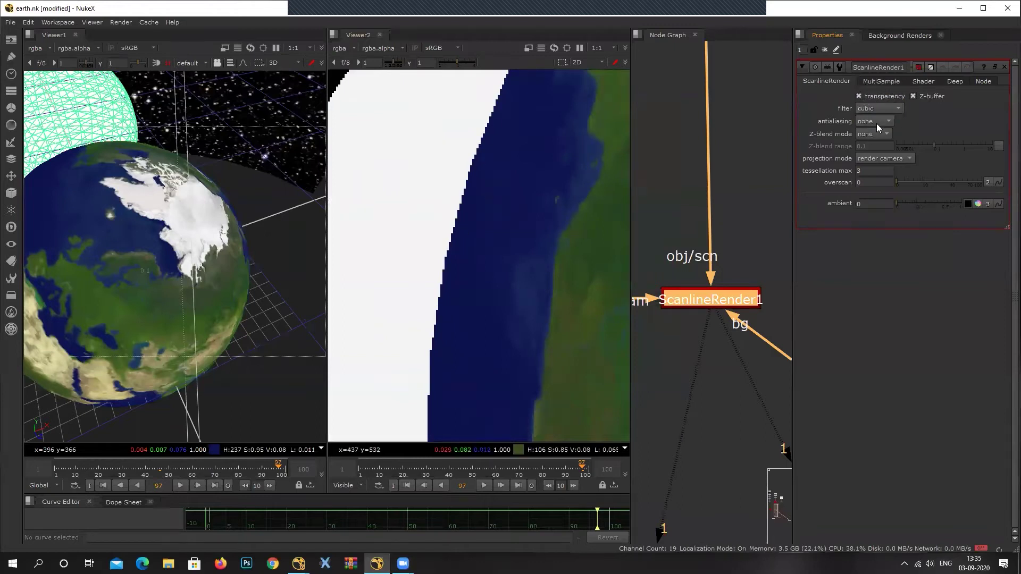
click(878, 106)
click(882, 125)
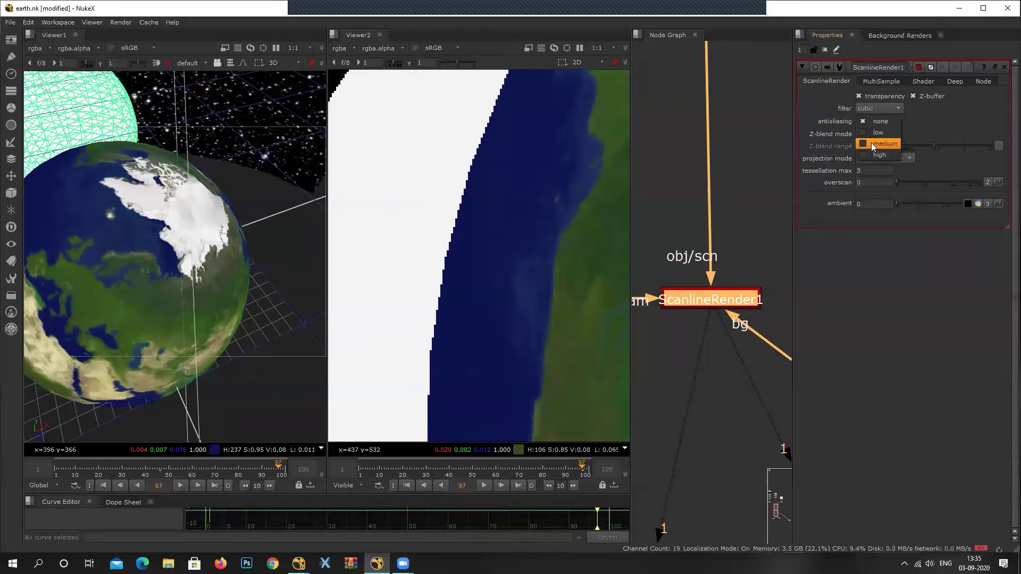
click(878, 133)
click(872, 120)
click(878, 146)
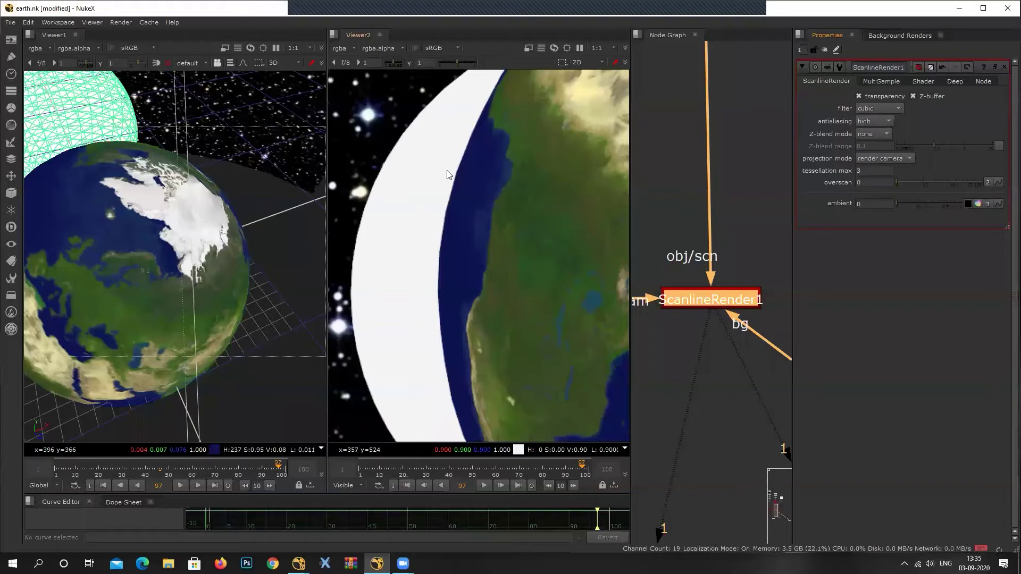
Check the ScanlineRender multisample settings and examine the antialiased edges of the white sphere and earth at different magnifications.
scroll(448, 174, down, 5)
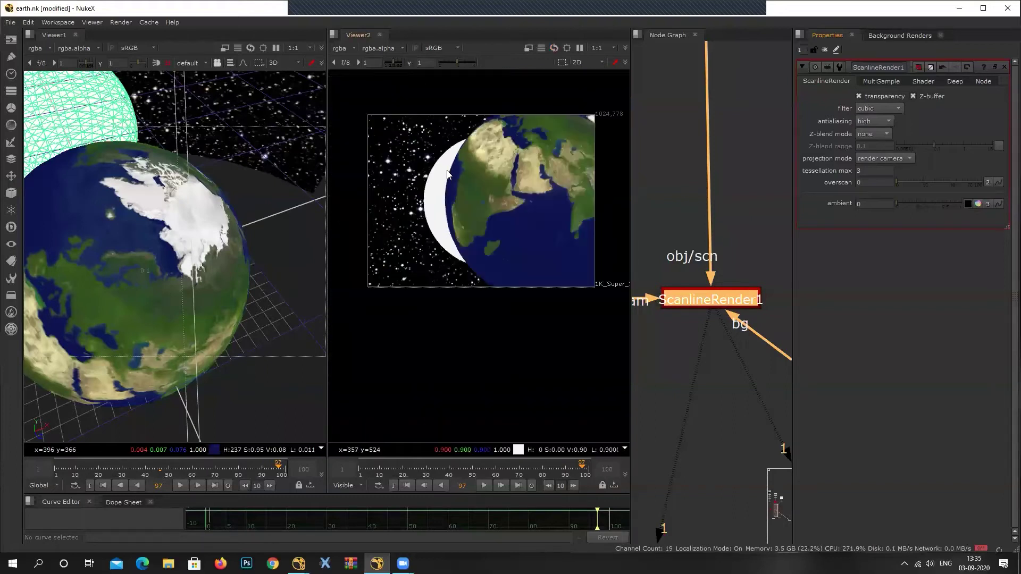
scroll(478, 181, up, 3)
click(881, 82)
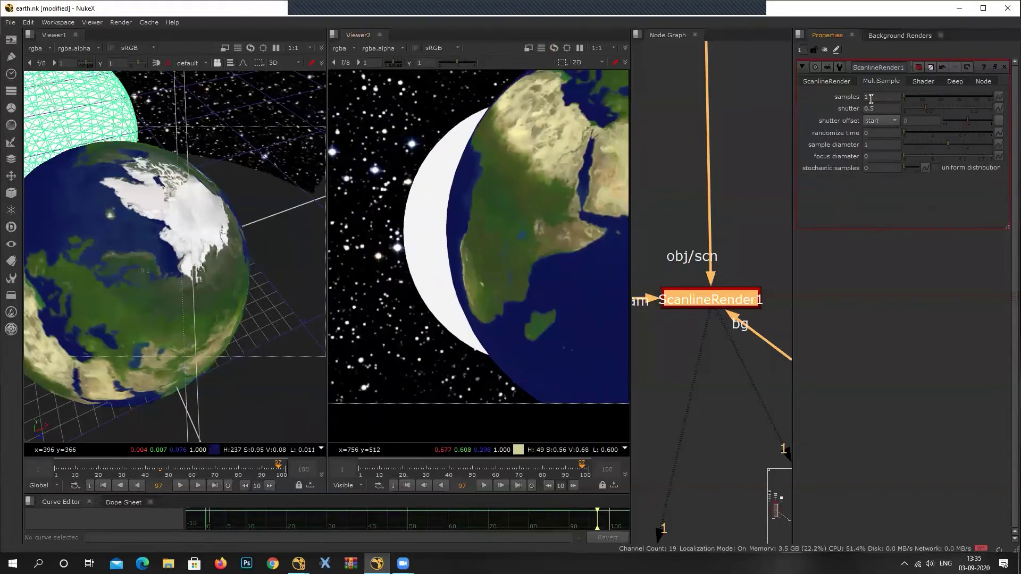
click(843, 82)
scroll(479, 226, down, 4)
scroll(495, 245, up, 5)
scroll(504, 319, down, 2)
scroll(509, 319, down, 2)
scroll(514, 316, up, 3)
scroll(476, 270, down, 1)
scroll(477, 270, down, 1)
scroll(469, 268, up, 1)
scroll(478, 238, up, 2)
scroll(478, 238, down, 2)
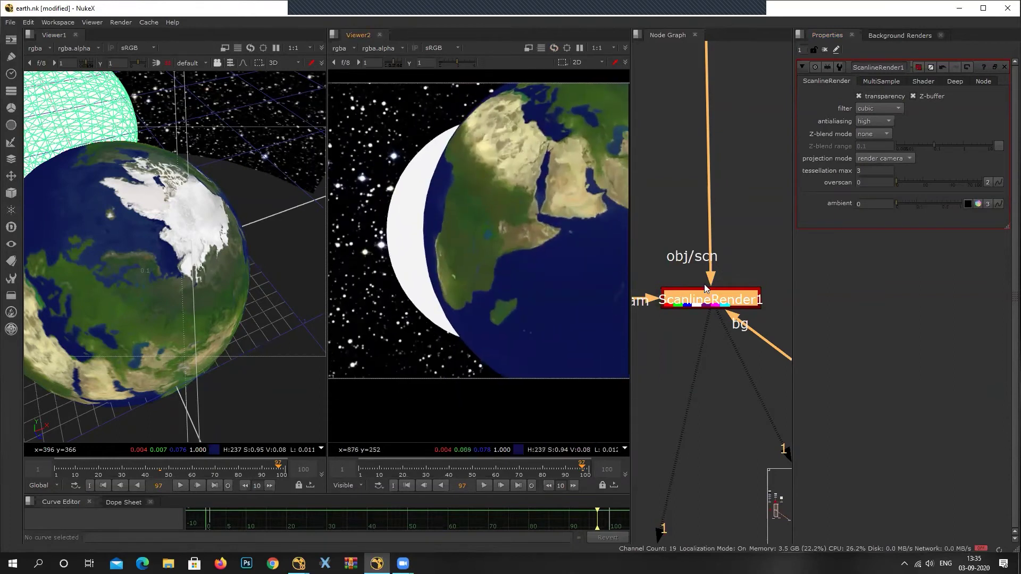
Add a Blur node in the empty area beside the ScanlineRender node.
scroll(749, 360, down, 5)
scroll(706, 349, up, 2)
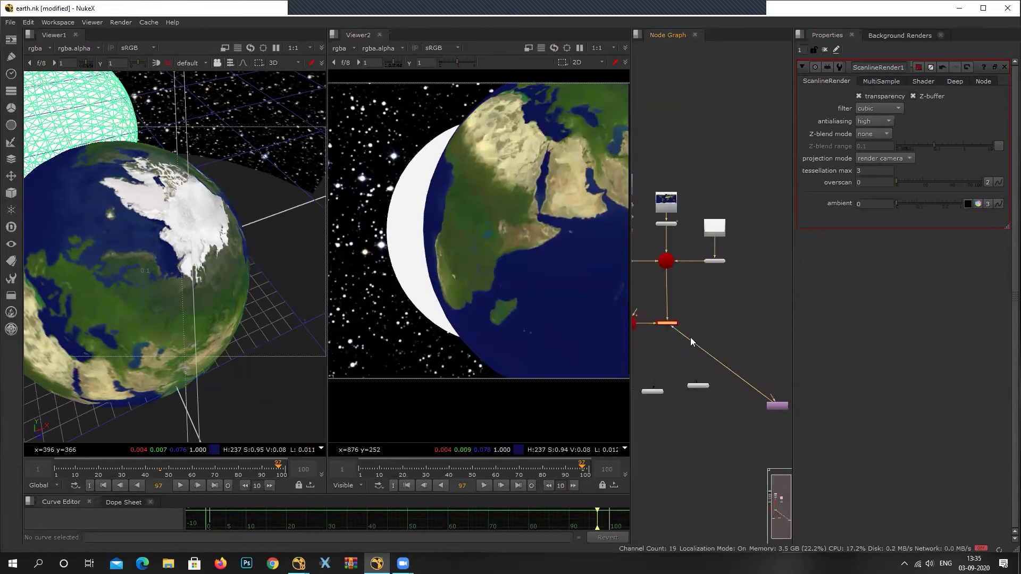
middle_drag(498, 214, 512, 240)
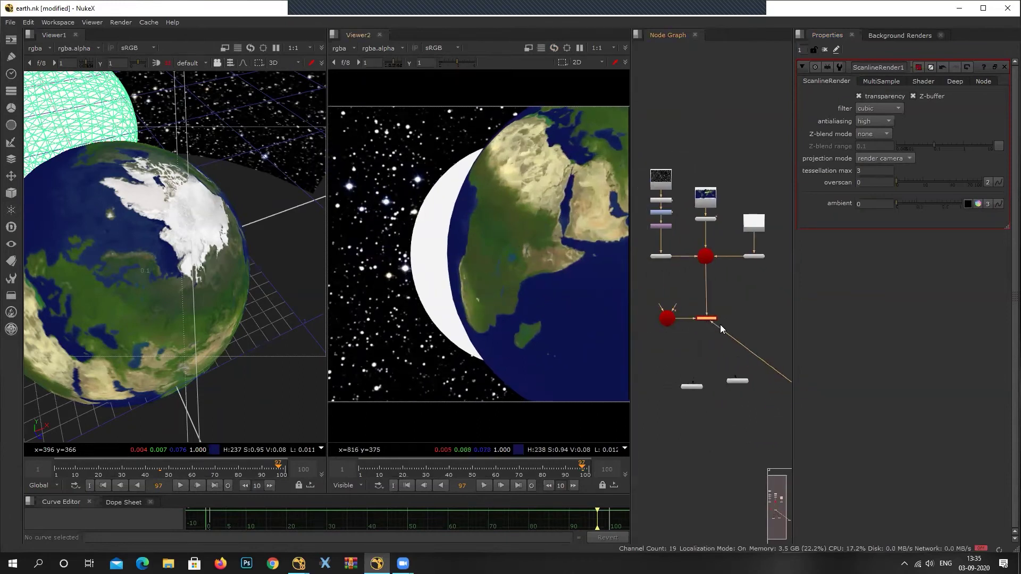
scroll(721, 325, up, 2)
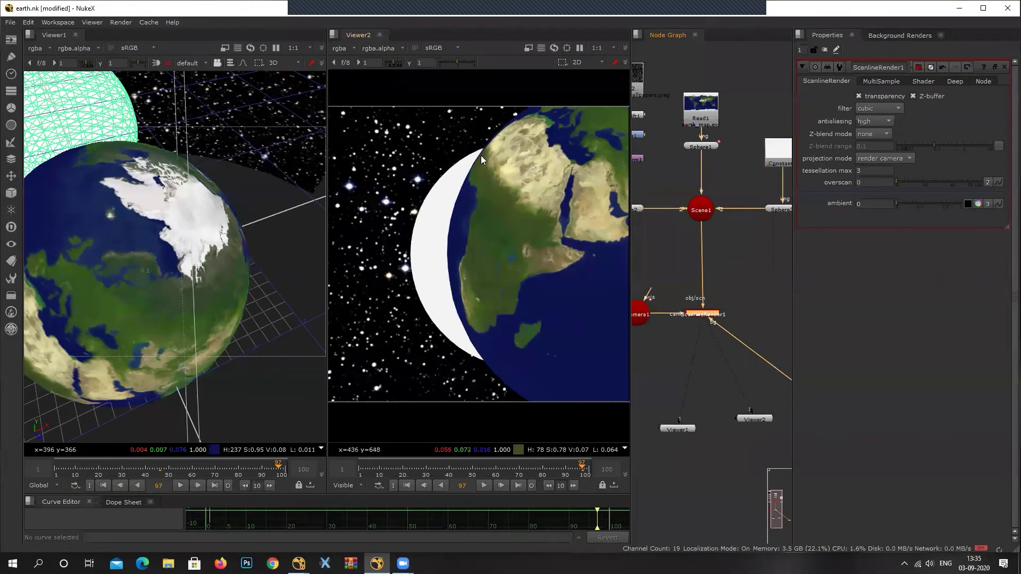
scroll(700, 223, up, 2)
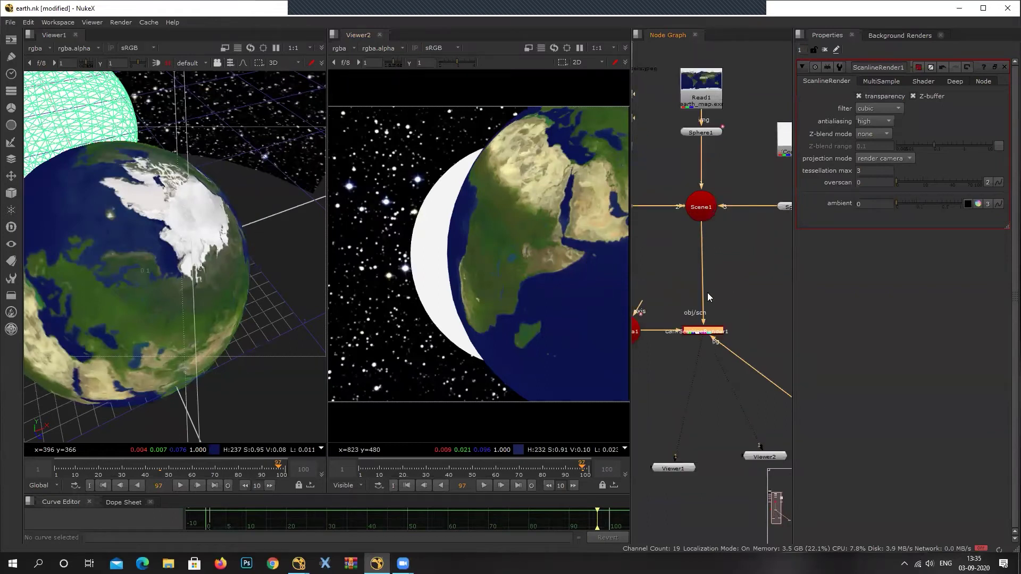
mouse_move(707, 327)
mouse_down()
mouse_move(715, 295)
mouse_move(704, 327)
mouse_up()
click(747, 265)
key(Tab)
text(b)
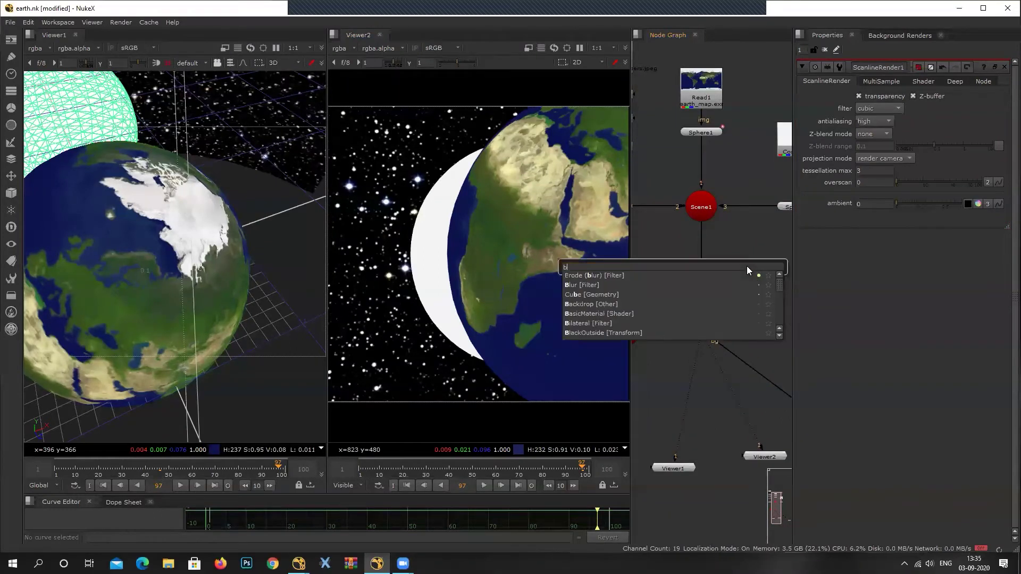
text(lur)
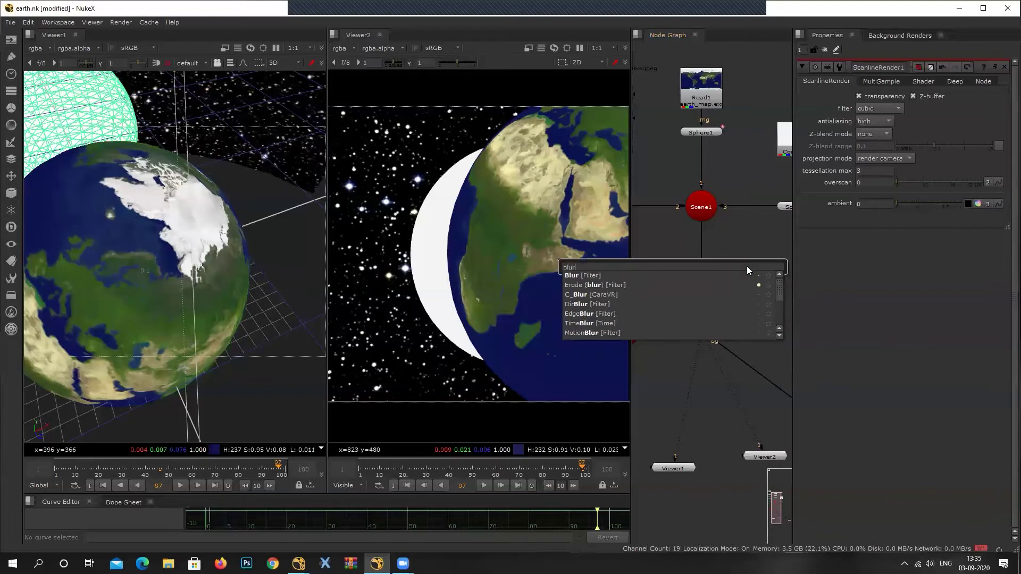
click(600, 275)
drag(755, 276, 751, 304)
Connect the Blur node to the ScanlineRender output and show its result in Viewer1.
scroll(752, 300, up, 3)
scroll(754, 294, down, 3)
middle_drag(735, 323, 708, 266)
scroll(706, 312, down, 1)
scroll(736, 272, down, 5)
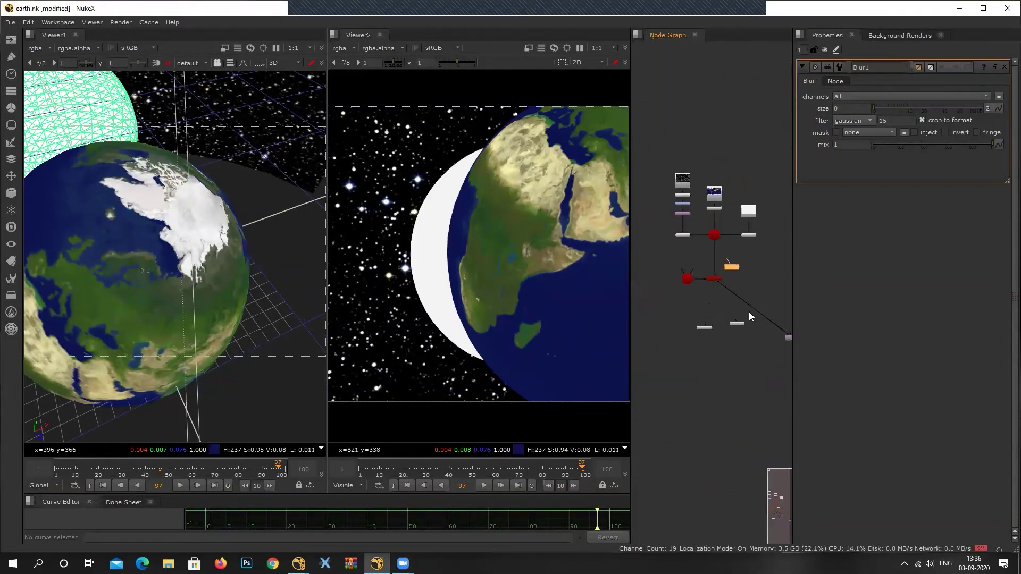
middle_drag(749, 312, 727, 326)
scroll(726, 325, up, 4)
middle_drag(718, 262, 747, 265)
click(728, 268)
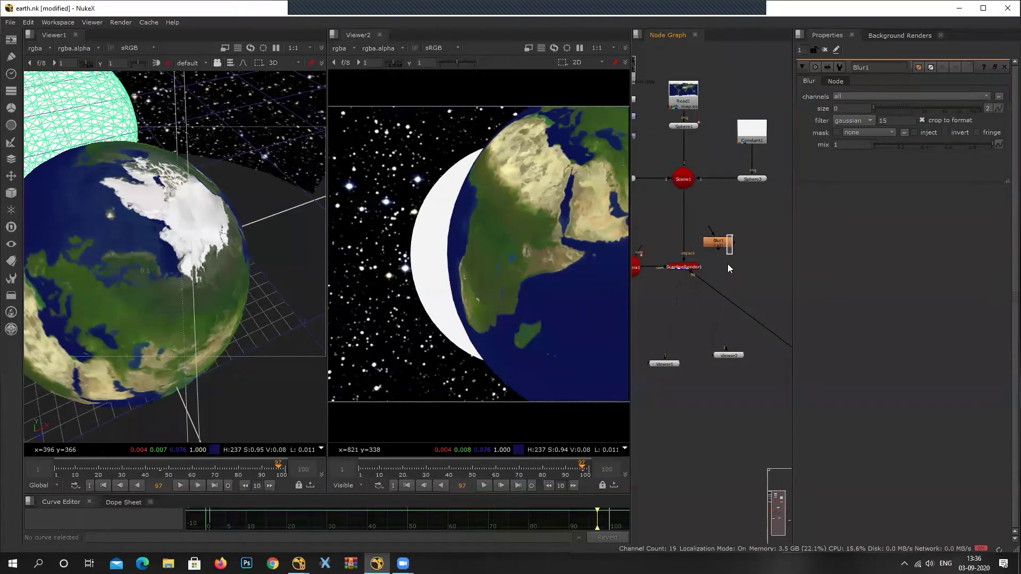
drag(723, 244, 690, 303)
key(1)
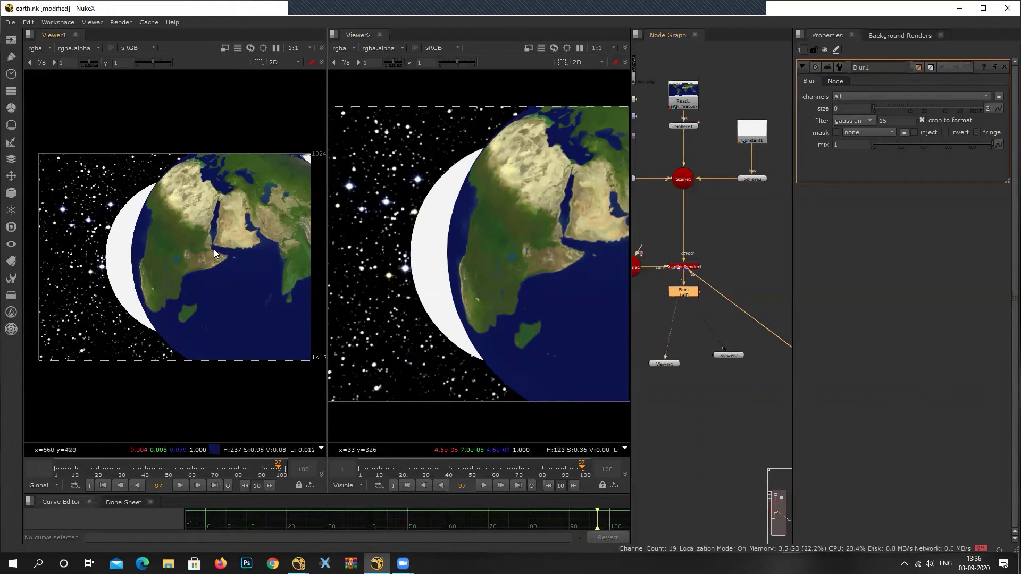
Return Viewer1 to the 3D scene, show the Blur node in Viewer2 and set the blur size to 28.
key(Tab)
scroll(212, 216, down, 4)
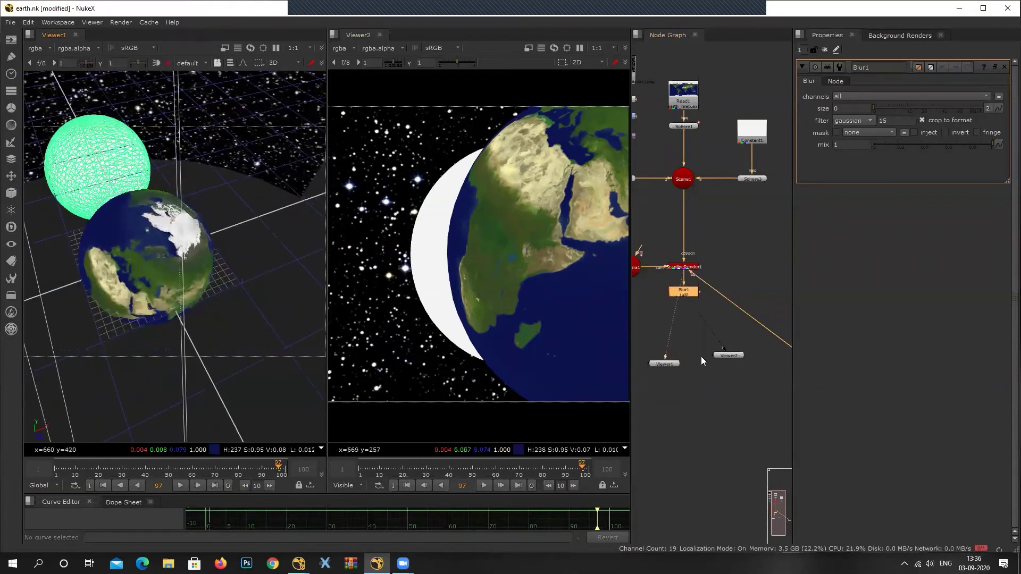
scroll(697, 314, up, 3)
drag(874, 108, 929, 108)
scroll(697, 307, down, 3)
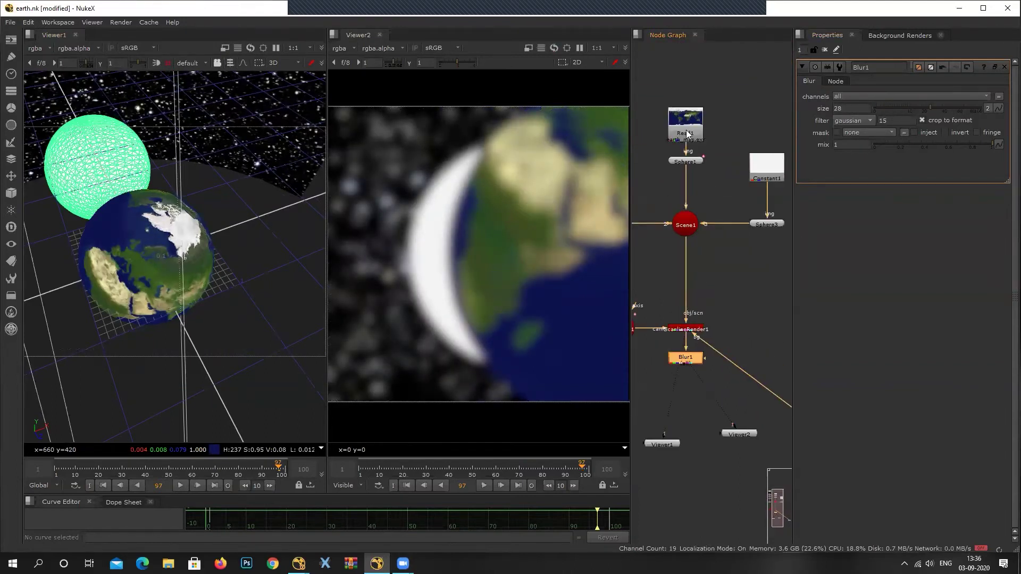
Select the Scene node with all its texture and sphere branches, and examine how the blur affects the render.
scroll(704, 202, down, 2)
scroll(658, 131, down, 1)
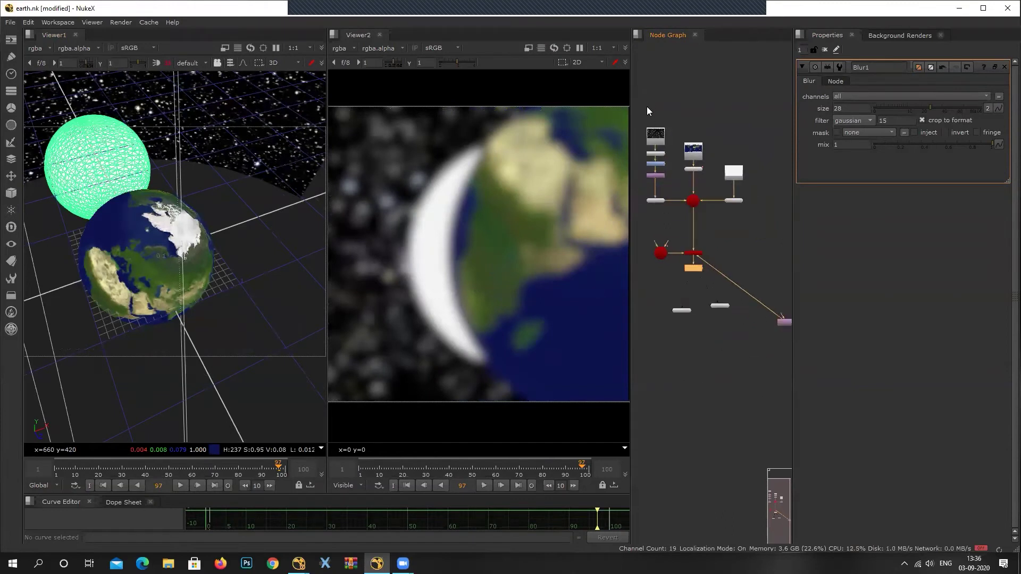
drag(649, 117, 779, 246)
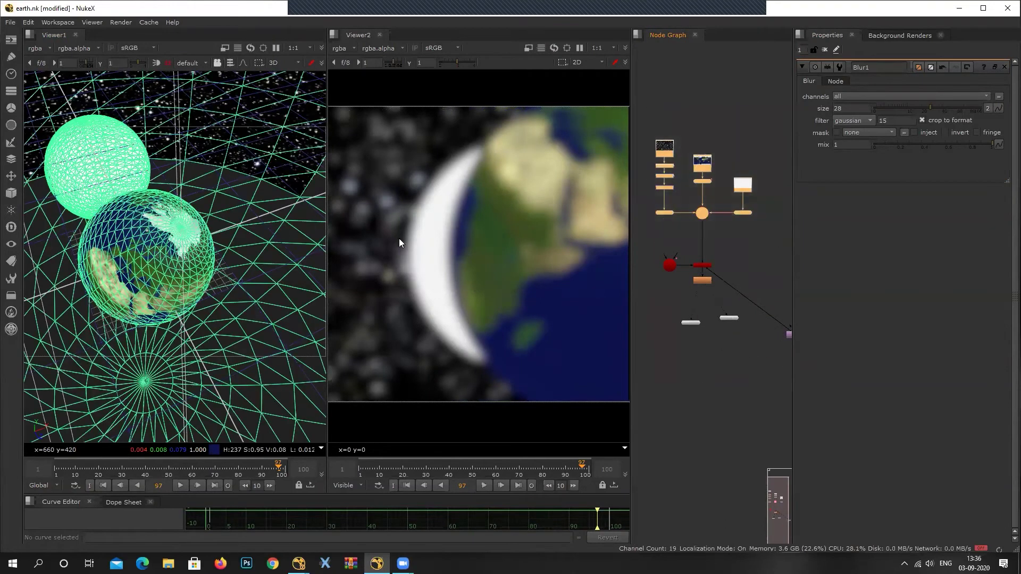
scroll(446, 217, up, 2)
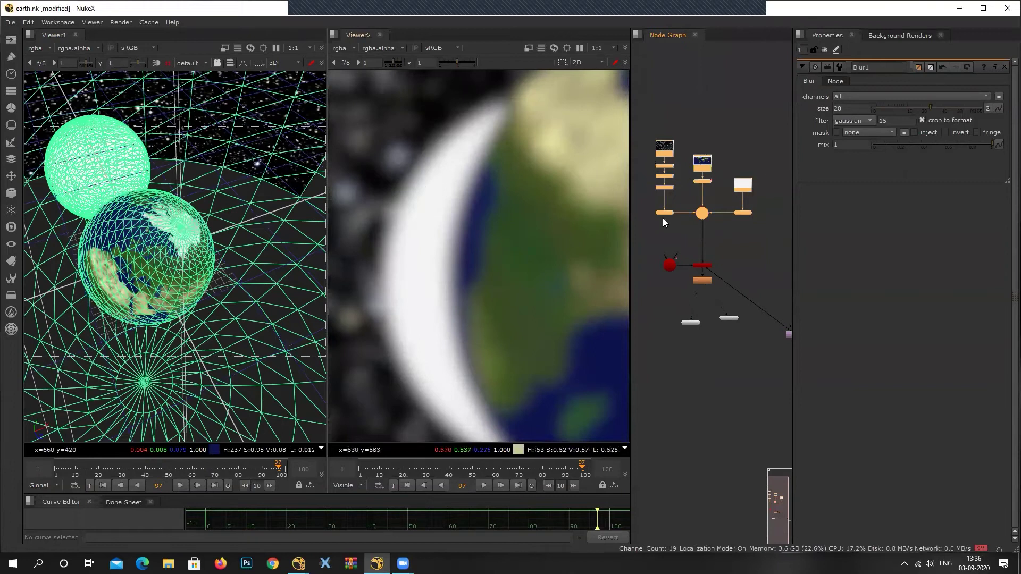
scroll(545, 133, down, 2)
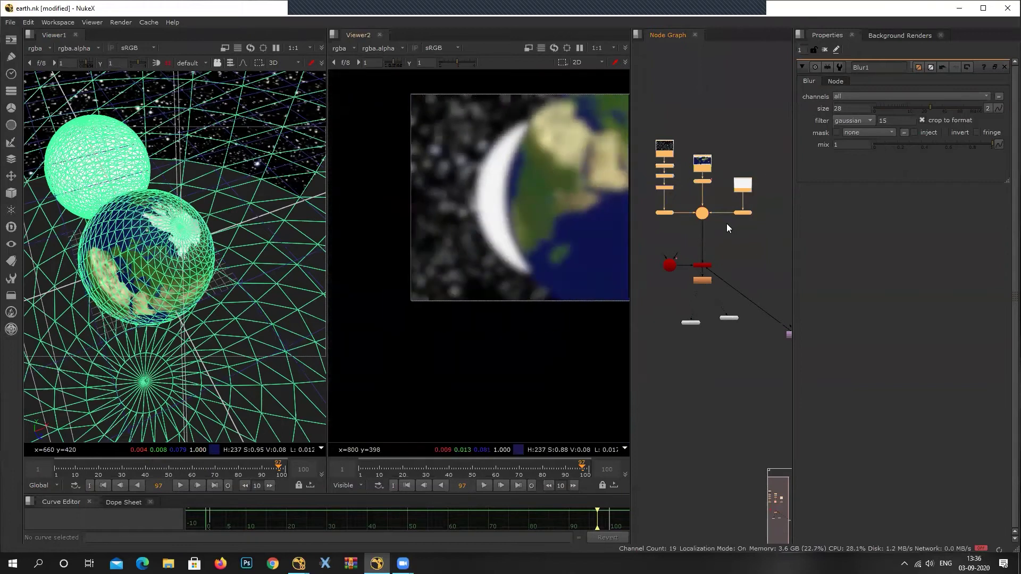
scroll(727, 224, up, 3)
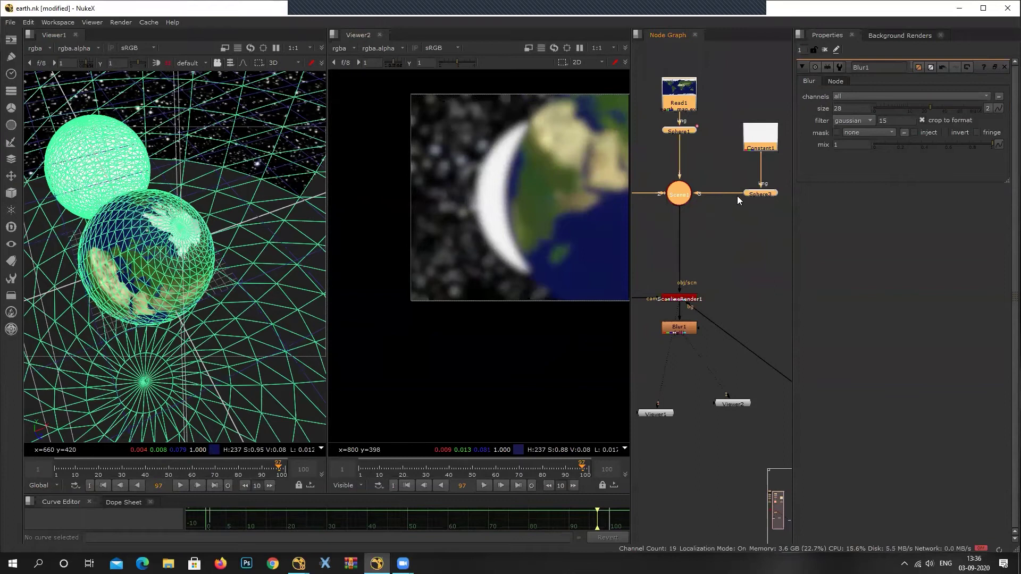
Disconnect the white sphere's branch from the Scene node.
middle_drag(720, 192, 691, 218)
drag(710, 221, 878, 245)
scroll(740, 231, down, 2)
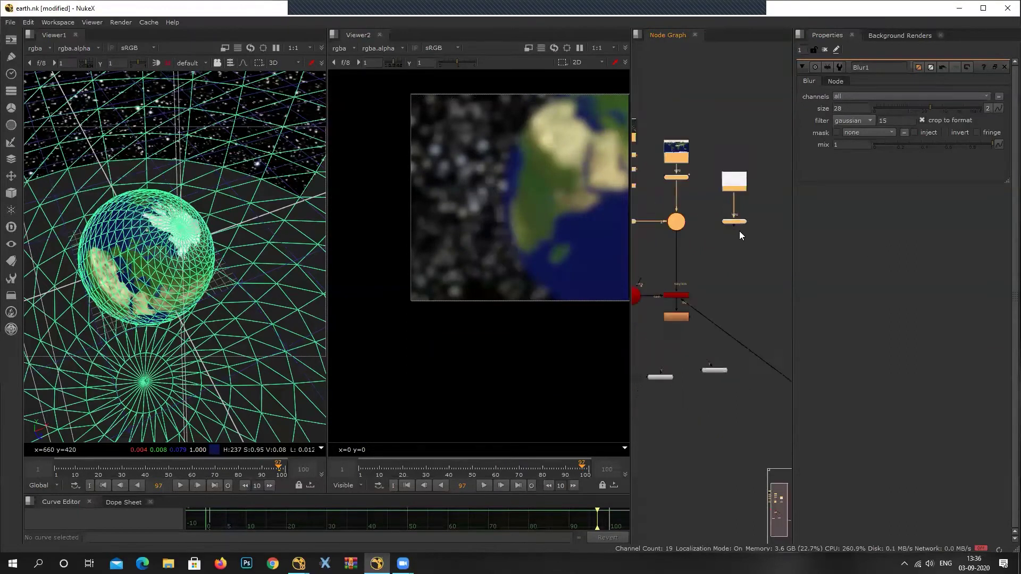
scroll(725, 270, up, 3)
scroll(741, 231, down, 3)
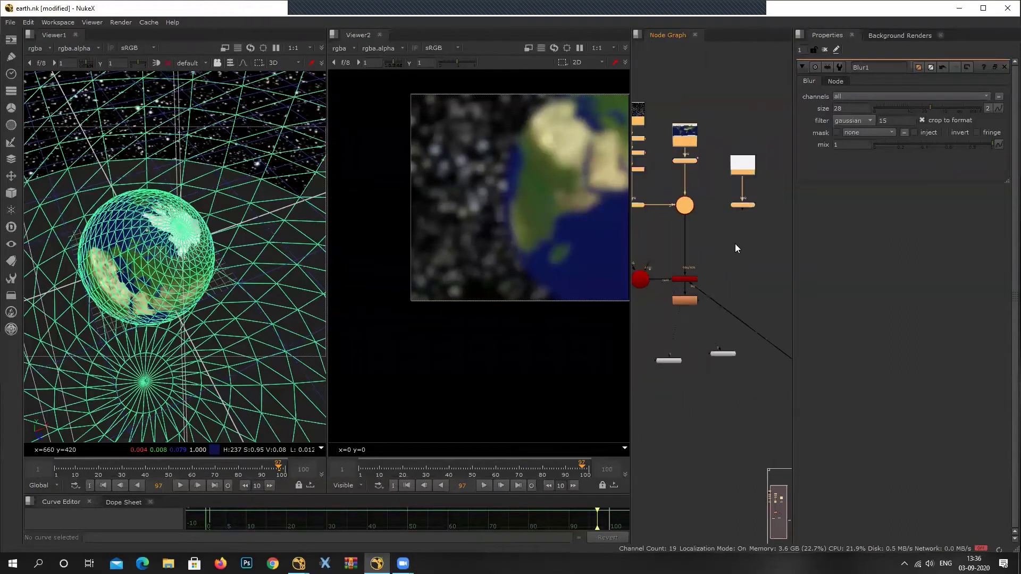
Duplicate the camera and ScanlineRender nodes near the disconnected white sphere branch.
drag(753, 244, 629, 292)
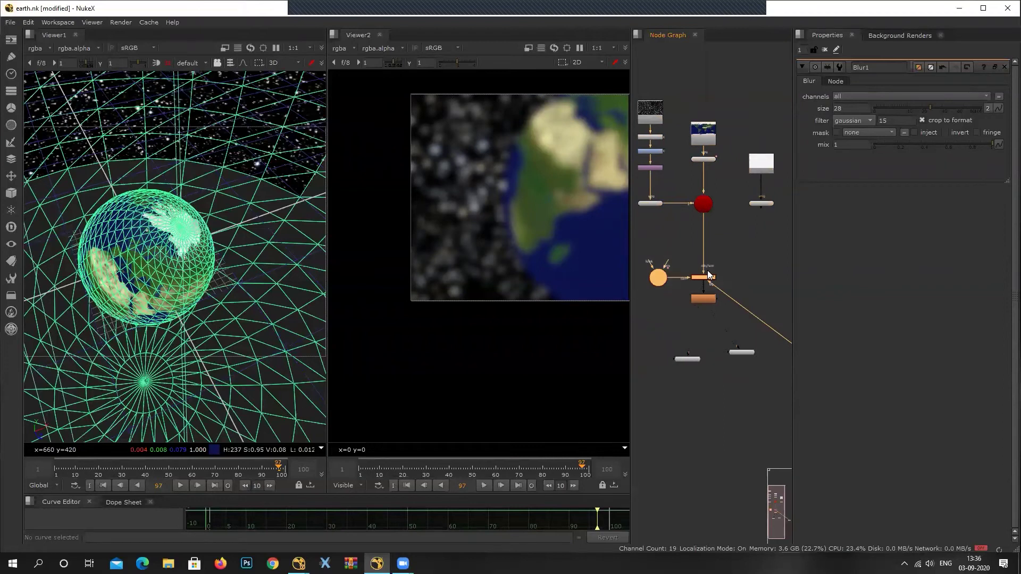
scroll(676, 281, up, 3)
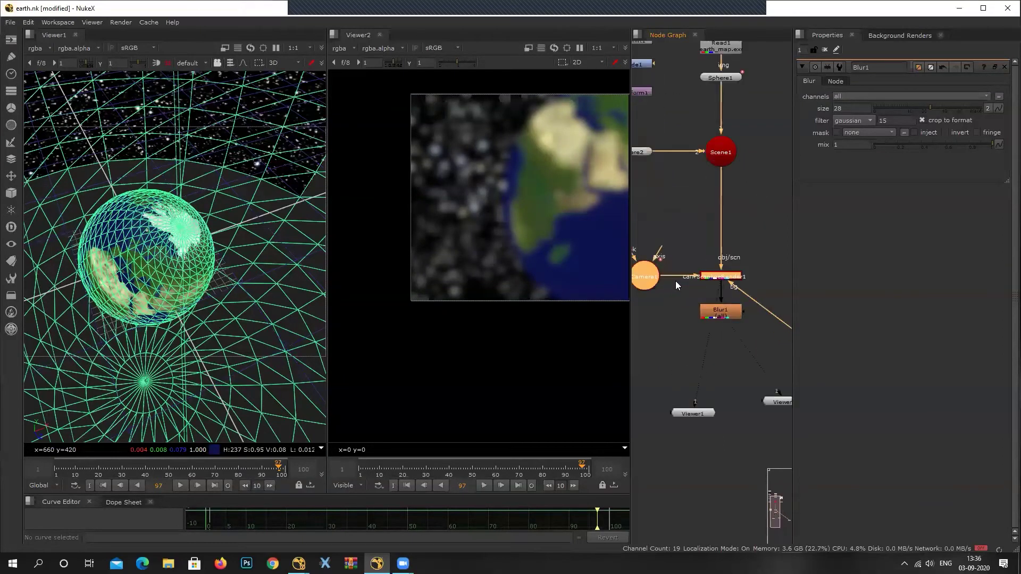
scroll(716, 276, down, 2)
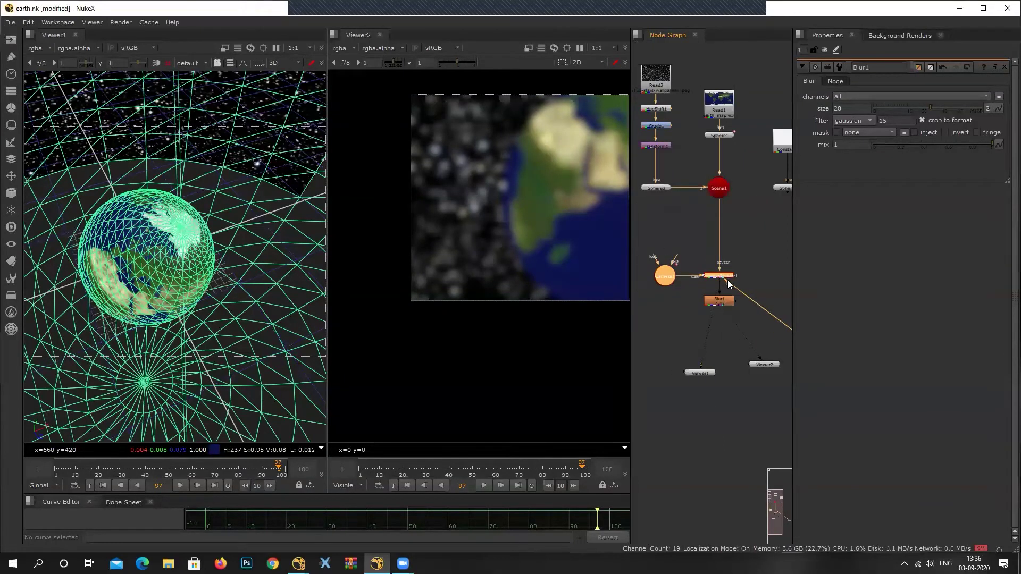
key(ctrl+v)
middle_drag(771, 260, 747, 289)
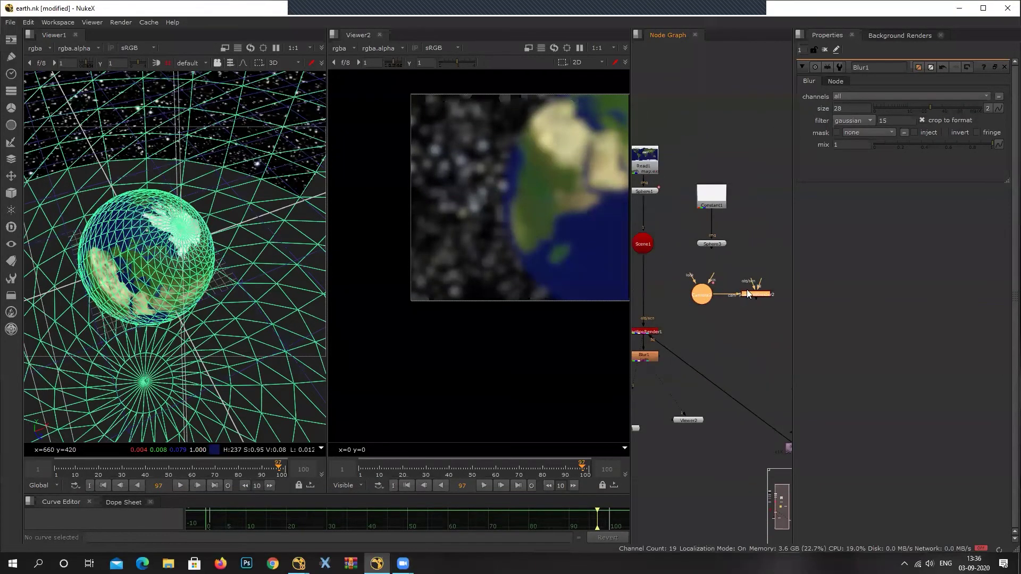
Place the duplicated ScanlineRender2 under Sphere3 with Camera2 beside it, and connect Sphere3 to its obj/scn input.
scroll(756, 291, up, 2)
drag(765, 297, 718, 304)
scroll(720, 307, down, 2)
middle_drag(721, 306, 753, 300)
drag(681, 299, 792, 297)
click(715, 273)
middle_drag(792, 297, 701, 317)
scroll(701, 317, up, 3)
click(663, 294)
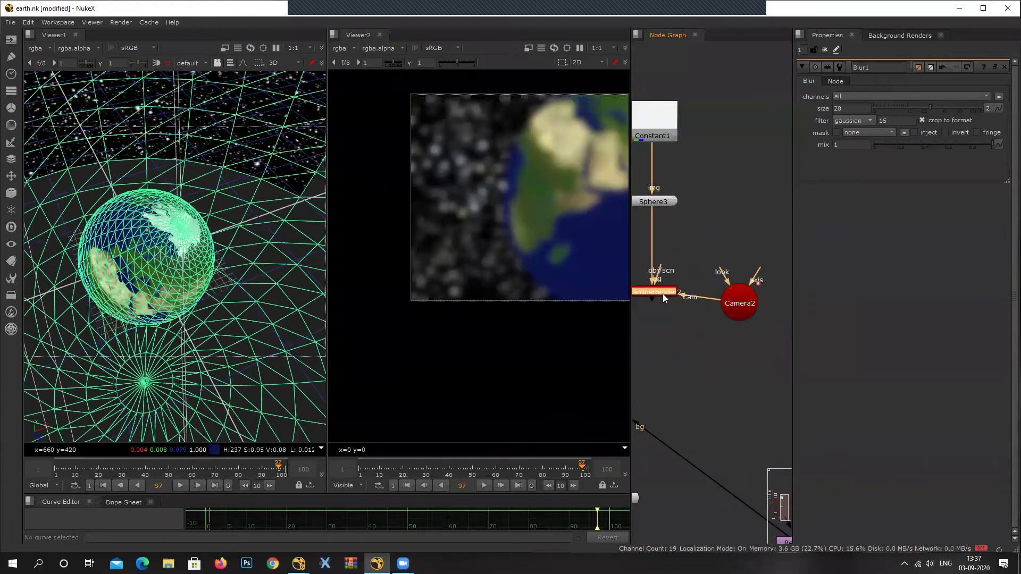
scroll(737, 287, down, 3)
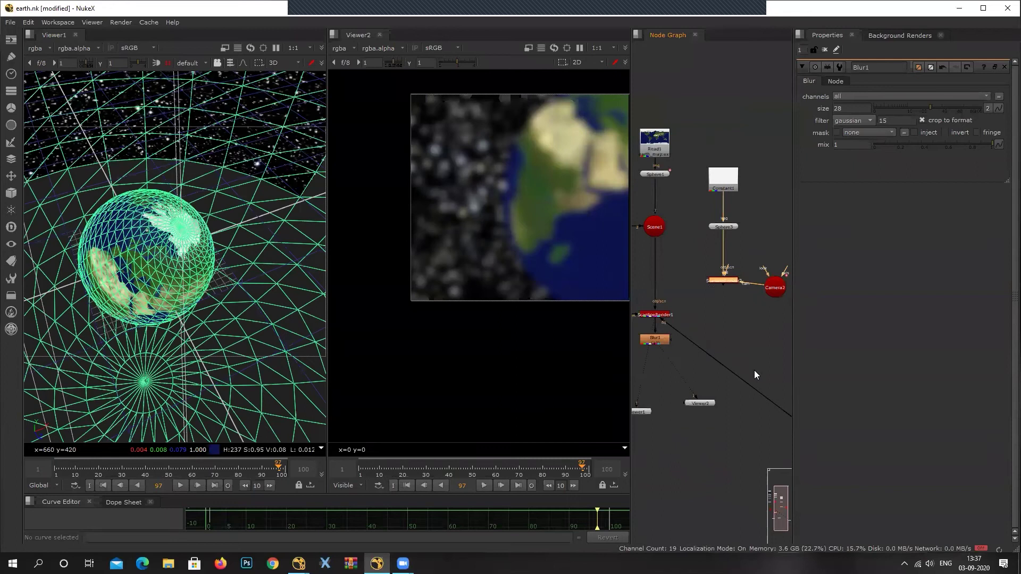
Bring the distant Reformat node close to the white sphere branch and frame the whole node graph.
middle_drag(787, 412, 664, 371)
scroll(727, 372, down, 3)
drag(696, 386, 670, 311)
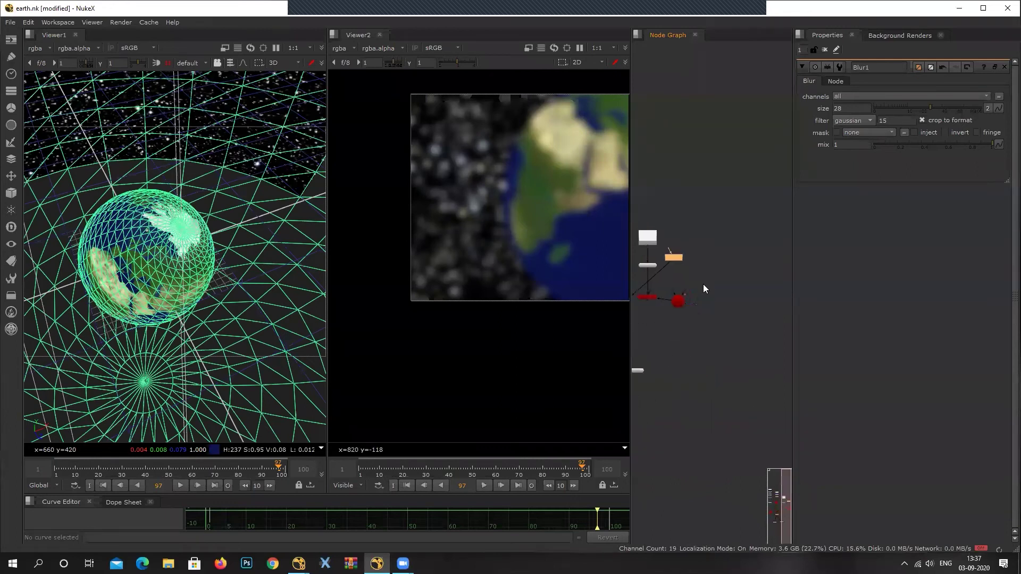
key(f)
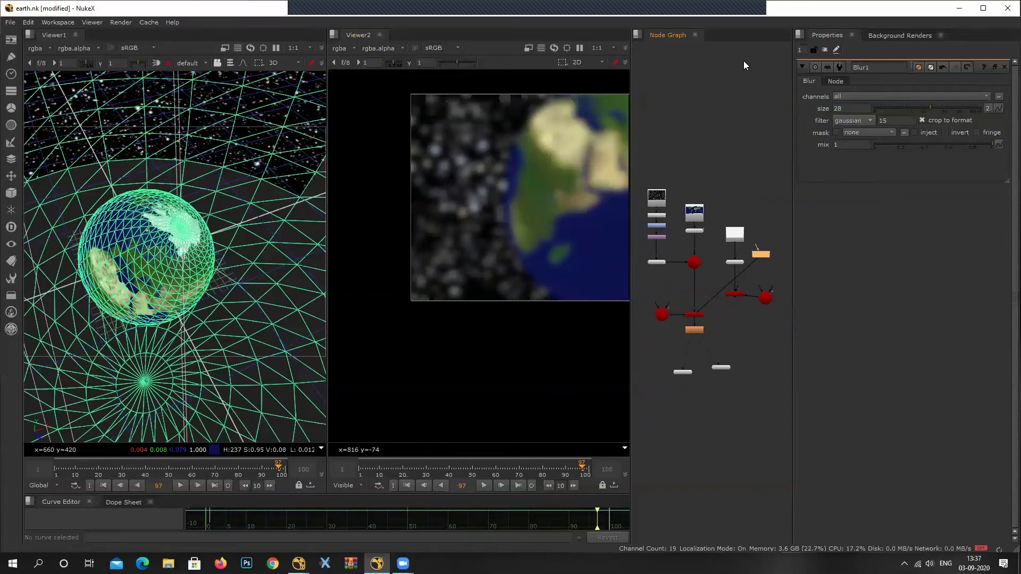
Dock the Node Graph beneath the two viewers alongside the Curve Editor and Dope Sheet, and frame its nodes.
drag(668, 35, 346, 331)
middle_drag(480, 114, 399, 273)
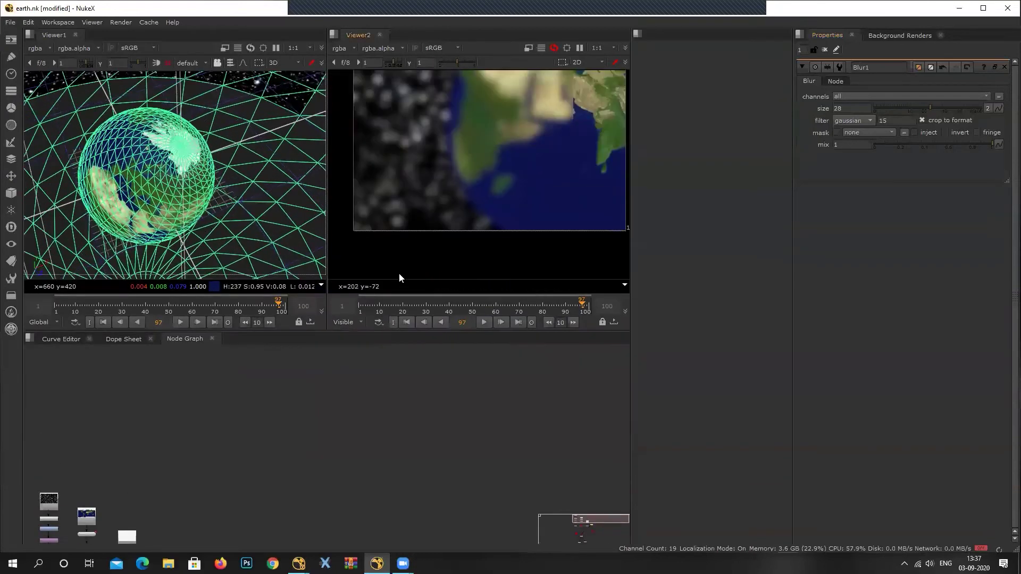
key(f)
scroll(278, 432, up, 5)
Position the Reformat1 node beside ScanlineRender1.
middle_drag(458, 445, 423, 452)
scroll(371, 469, up, 2)
scroll(442, 418, down, 2)
drag(409, 412, 298, 519)
middle_drag(391, 508, 430, 451)
drag(345, 449, 371, 490)
middle_drag(449, 463, 386, 450)
Select the white sphere branch with ScanlineRender2 and Camera2, and move it farther away from the earth branch.
scroll(395, 447, down, 3)
middle_drag(393, 389, 331, 454)
drag(271, 383, 343, 512)
drag(270, 388, 386, 536)
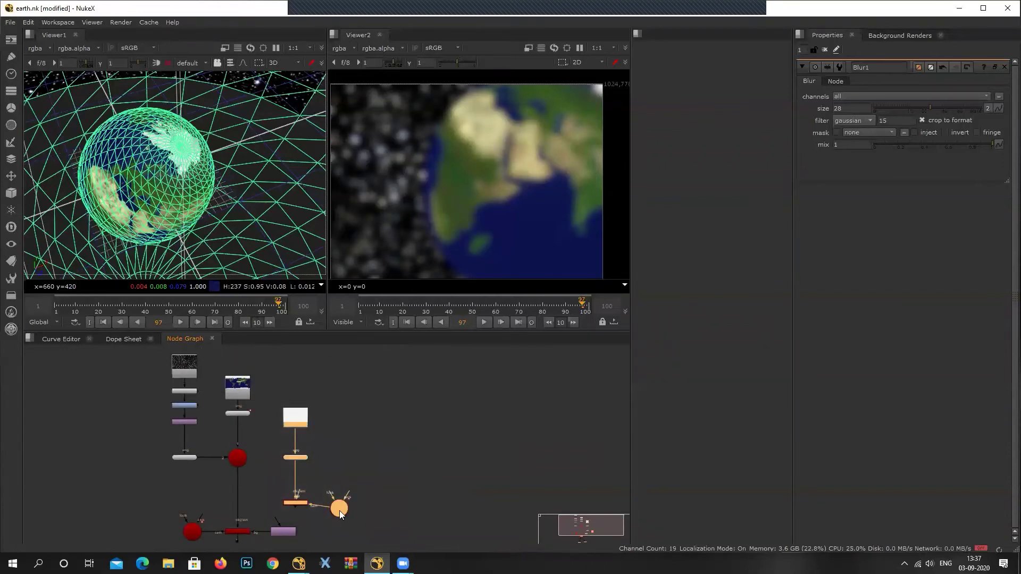
drag(339, 511, 401, 528)
Line Camera2 up with ScanlineRender2 and widen the viewer and node graph area over the empty pane.
scroll(402, 518, up, 3)
middle_drag(445, 450, 508, 396)
scroll(421, 456, up, 2)
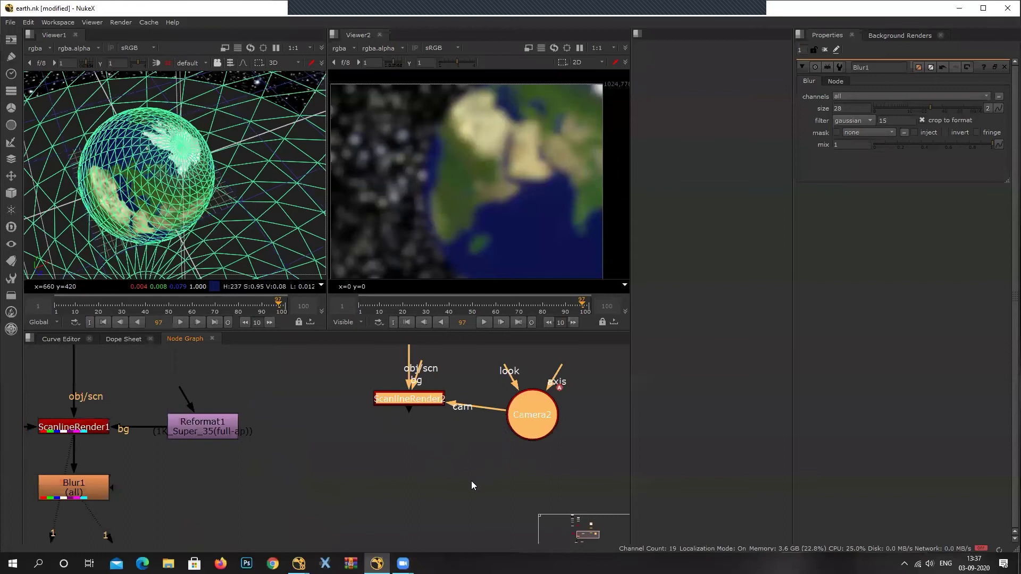
middle_drag(471, 481, 428, 552)
click(494, 514)
drag(498, 494, 517, 479)
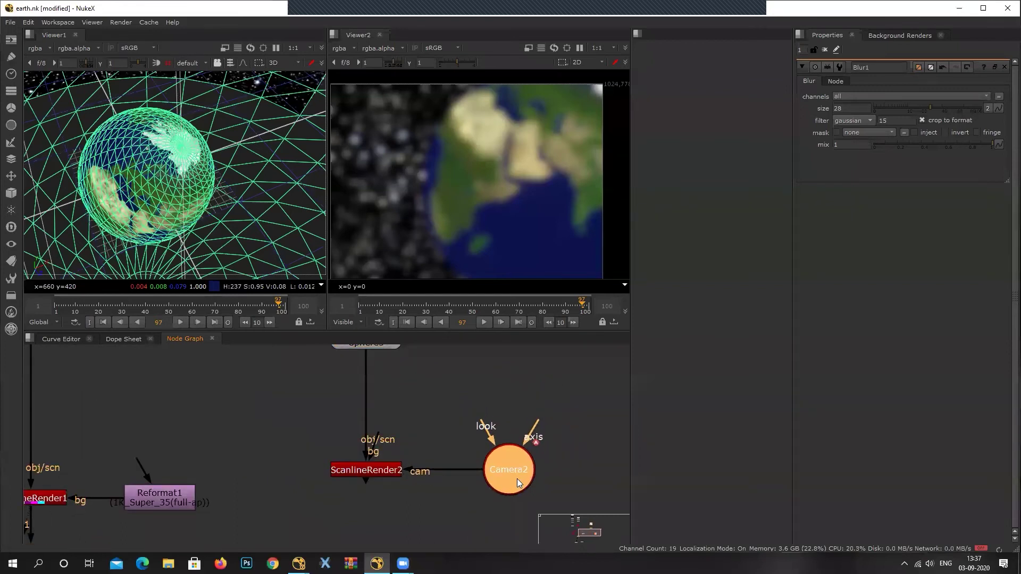
scroll(517, 479, down, 2)
drag(630, 211, 802, 218)
mouse_move(387, 480)
middle_down()
mouse_move(454, 503)
mouse_move(481, 483)
middle_up()
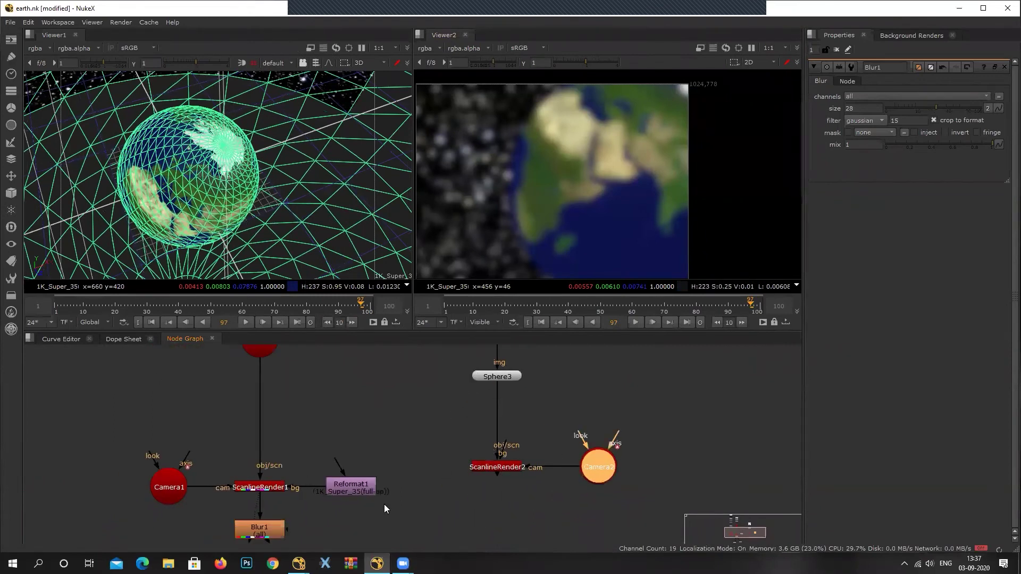
Delete the Blur node below ScanlineRender1.
middle_drag(384, 504, 469, 461)
drag(357, 490, 418, 500)
key(Delete)
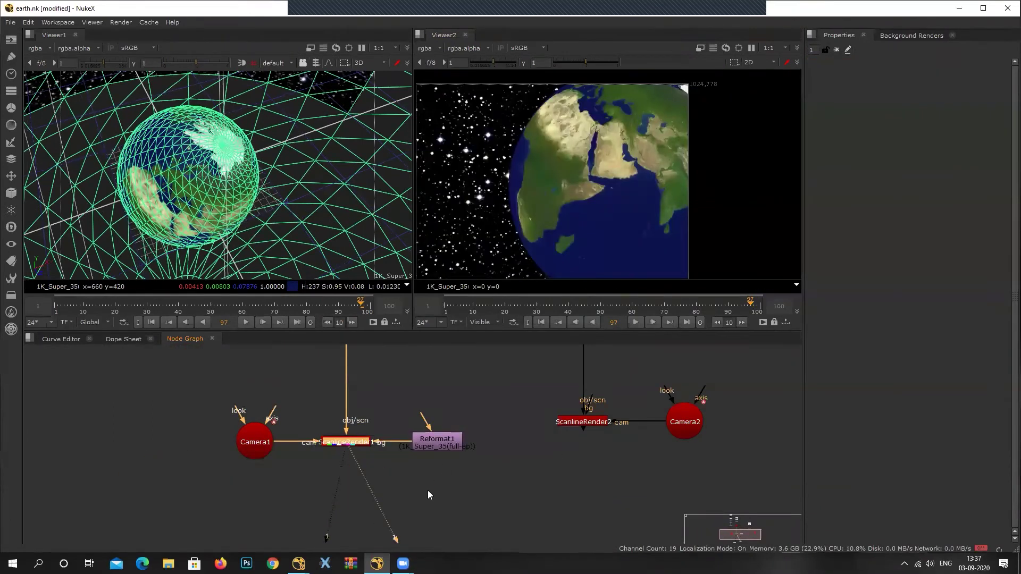
Align ScanlineRender2 and Camera2 with the row of Camera1 and ScanlineRender1.
scroll(516, 467, down, 2)
drag(572, 475, 572, 493)
click(623, 480)
scroll(586, 453, up, 1)
scroll(588, 462, down, 2)
scroll(550, 483, up, 2)
scroll(532, 381, down, 2)
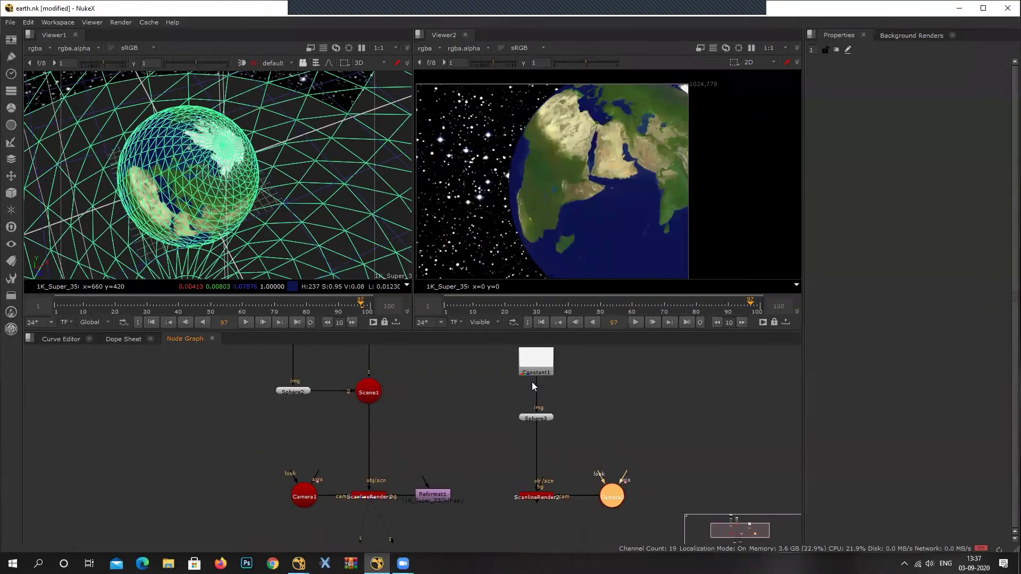
Connect ScanlineRender2's bg input to Reformat1 and its cam input to Camera1, placing Camera1 between the two render nodes.
middle_drag(533, 381, 526, 440)
drag(495, 381, 564, 486)
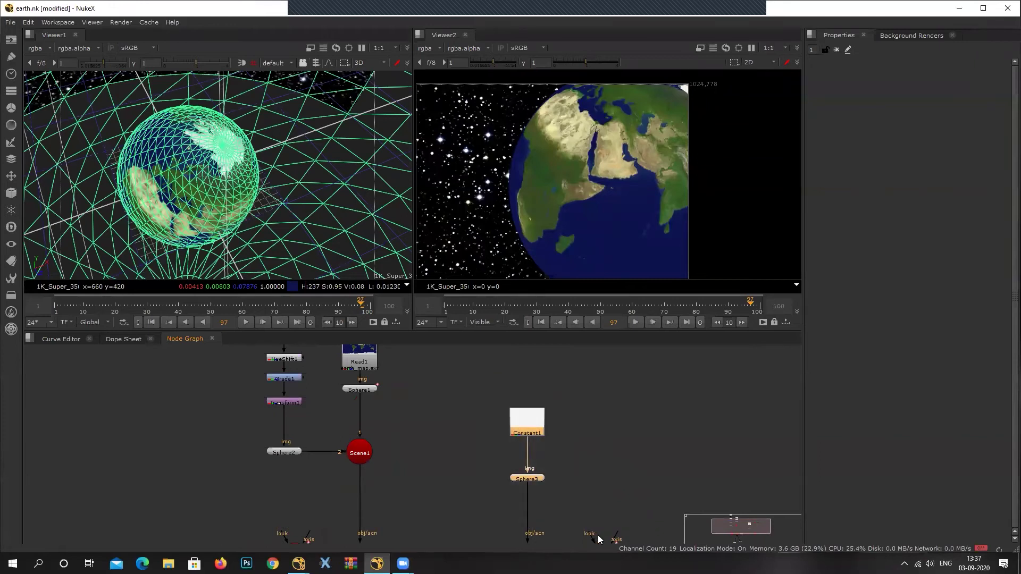
middle_drag(589, 538, 551, 432)
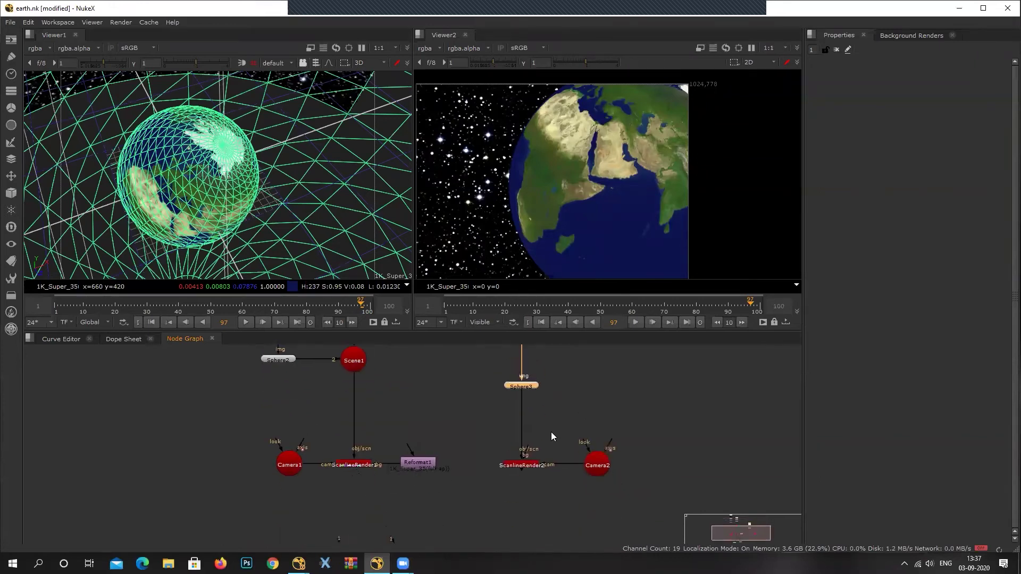
scroll(445, 468, up, 2)
drag(575, 432, 691, 375)
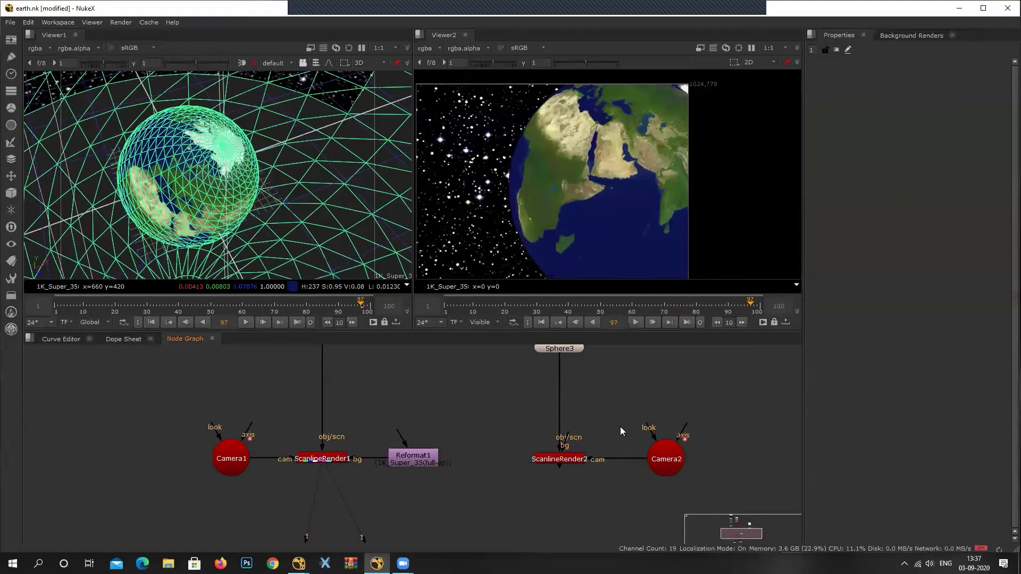
drag(574, 427, 444, 455)
drag(228, 458, 445, 381)
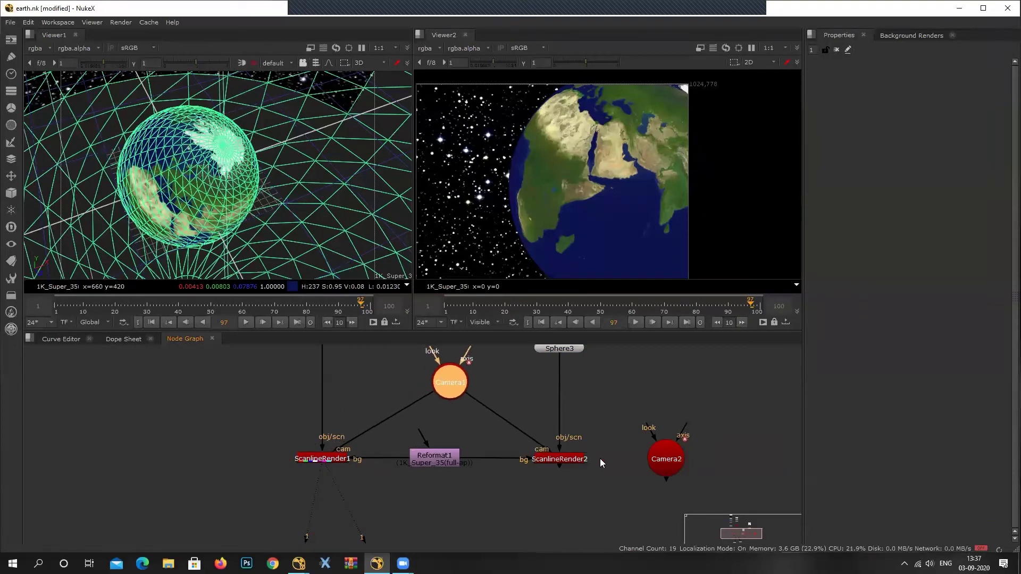
Center Reformat1 and Camera1 between the two ScanlineRender nodes and delete the unused Camera2.
middle_drag(540, 455, 537, 501)
drag(442, 509, 458, 505)
drag(382, 405, 532, 541)
drag(664, 504, 702, 455)
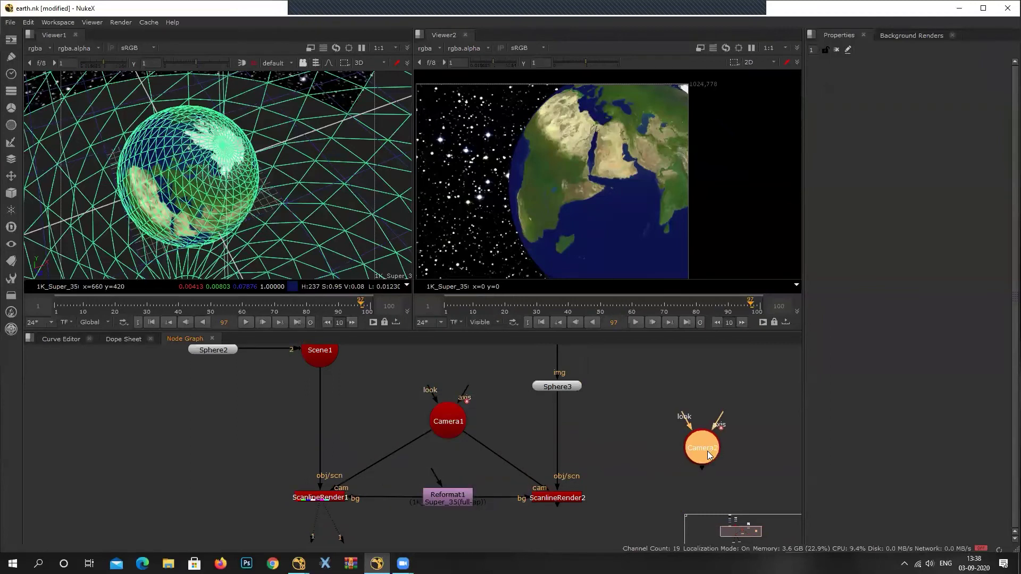
key(Delete)
Disconnect both viewers from ScanlineRender1.
scroll(609, 405, down, 3)
middle_drag(485, 385, 423, 430)
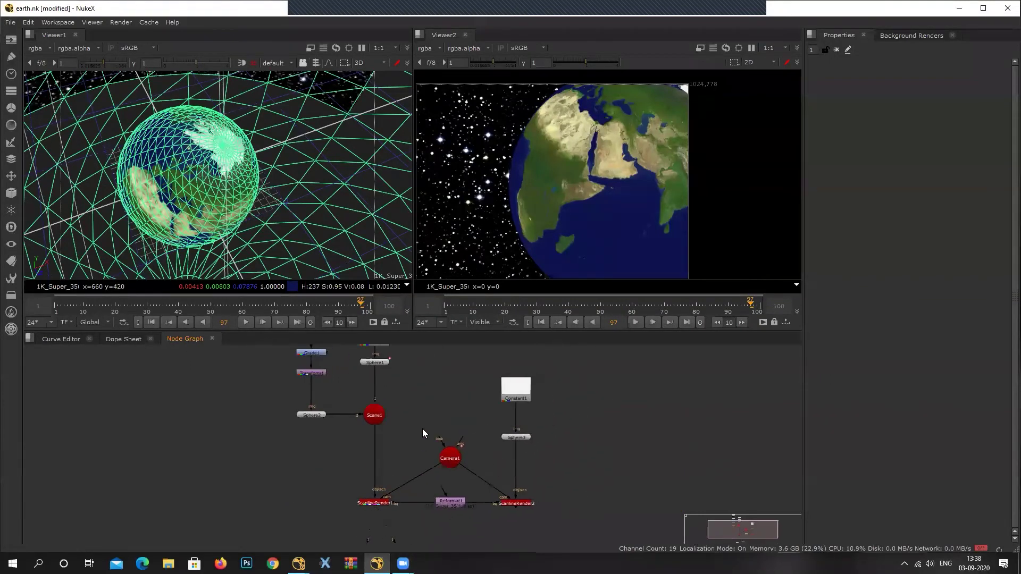
middle_drag(594, 441, 610, 421)
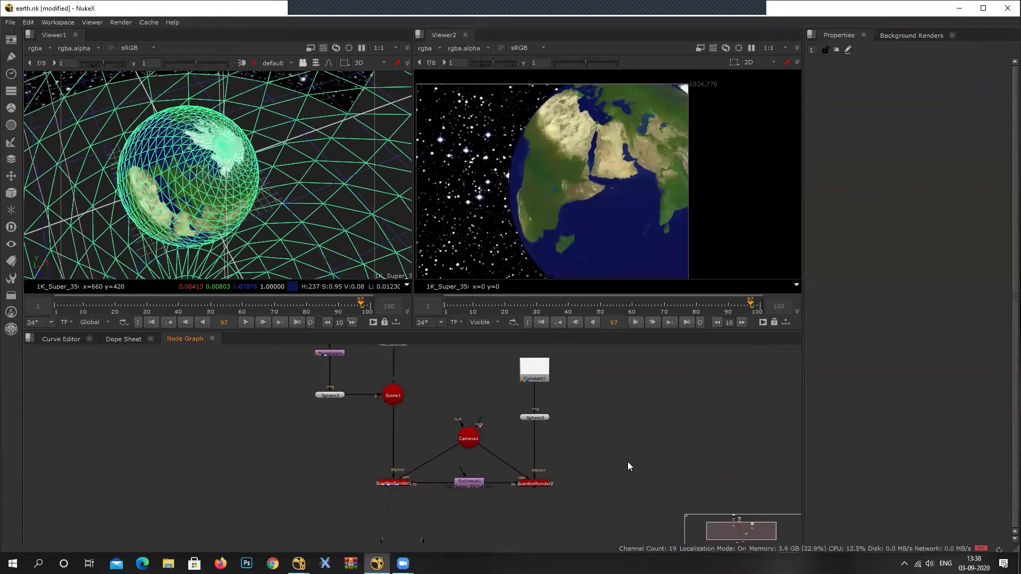
scroll(538, 425, up, 2)
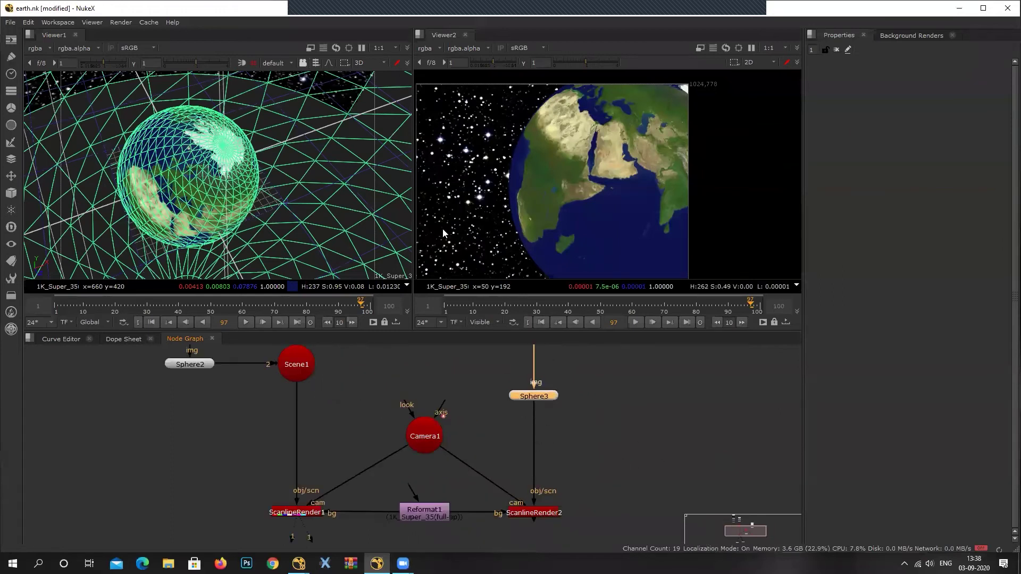
middle_drag(550, 474, 514, 472)
middle_drag(468, 537, 525, 425)
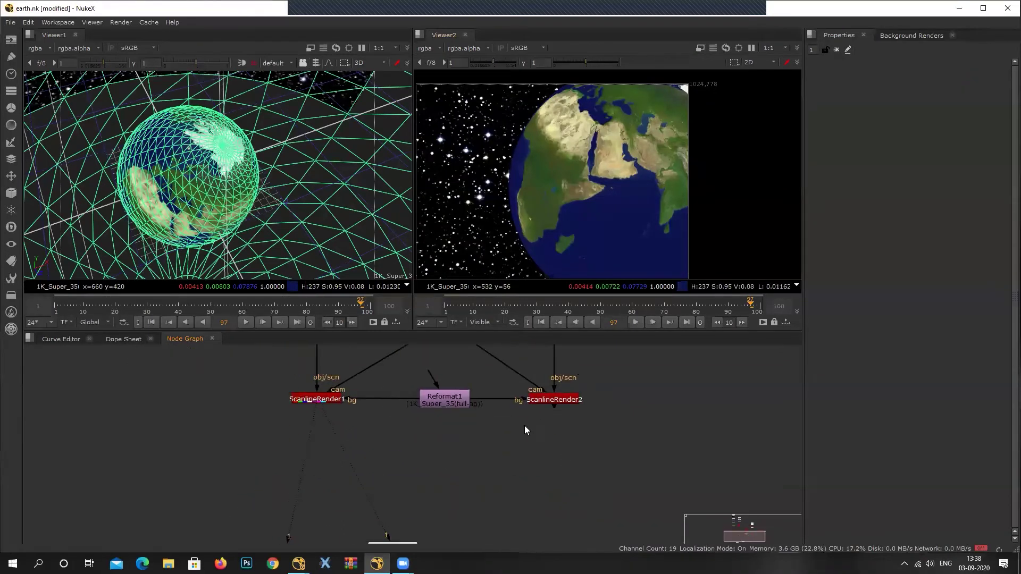
drag(330, 415, 345, 475)
drag(300, 485, 589, 384)
Add a Merge node with input B connected to ScanlineRender2 and input A connected to ScanlineRender1.
key(m)
scroll(433, 481, up, 2)
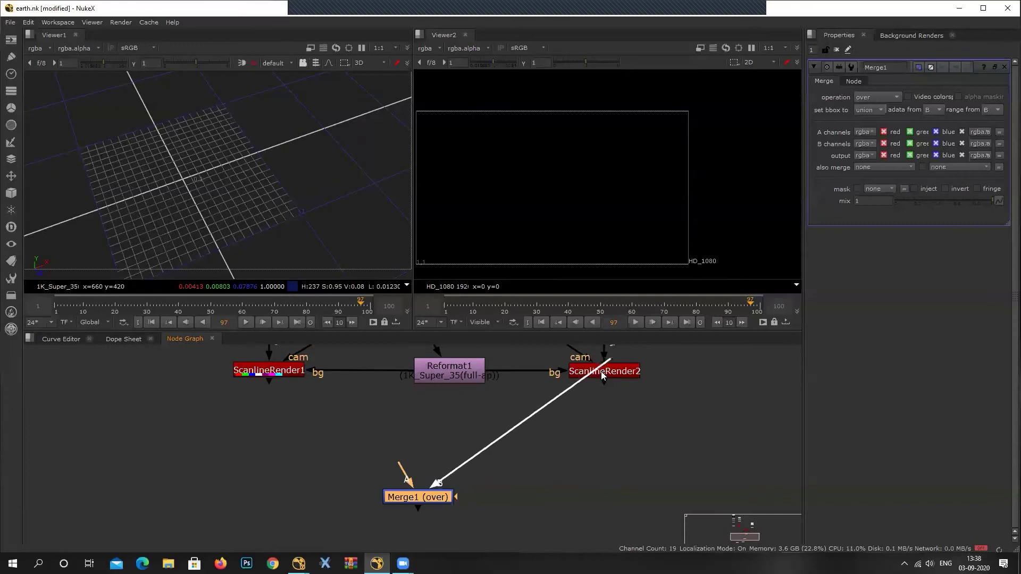
drag(405, 471, 269, 371)
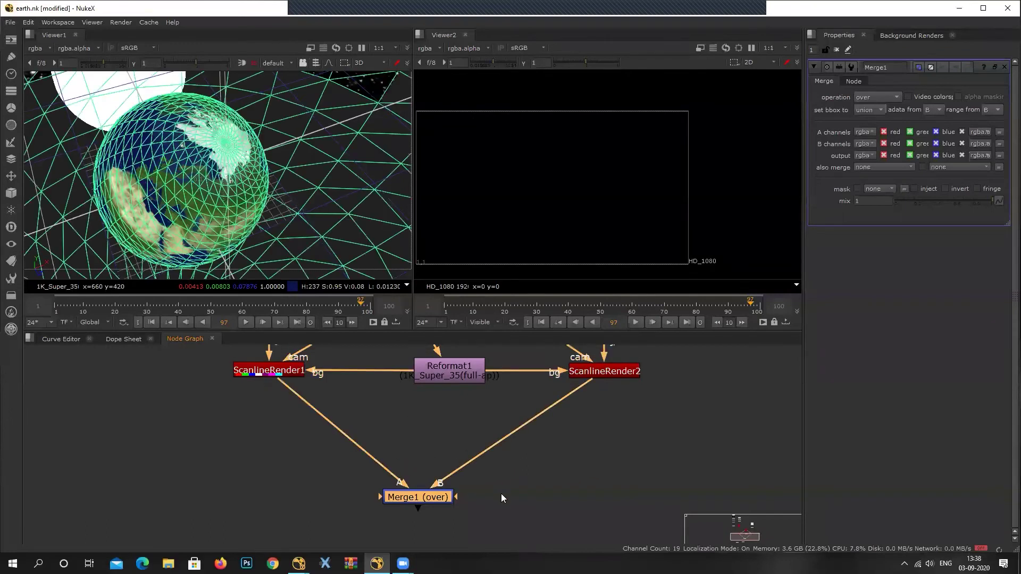
Connect Viewer1 and Viewer2 to the Merge output and arrange both viewer nodes below it.
scroll(501, 493, down, 3)
drag(420, 502, 461, 479)
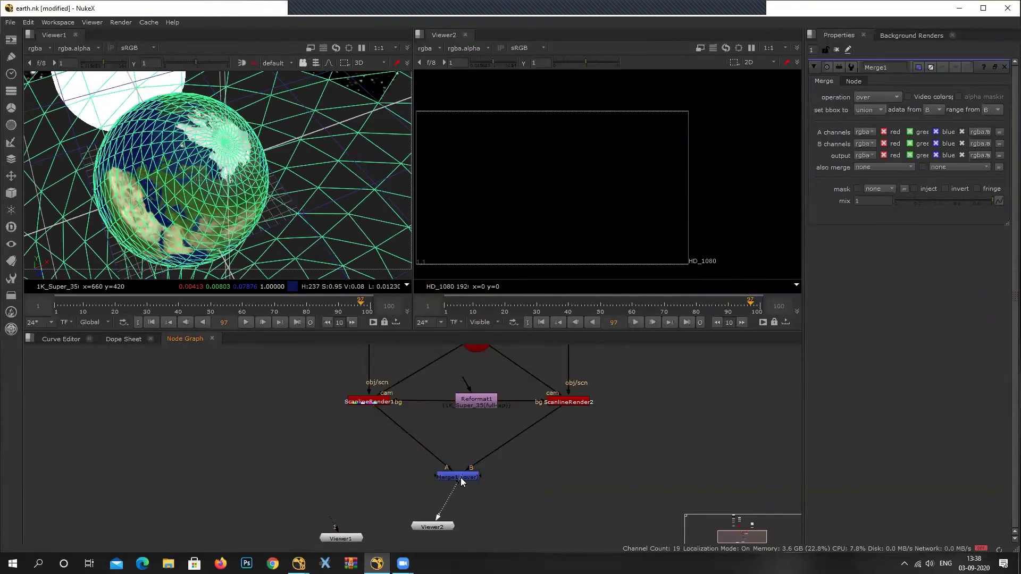
drag(336, 528, 441, 477)
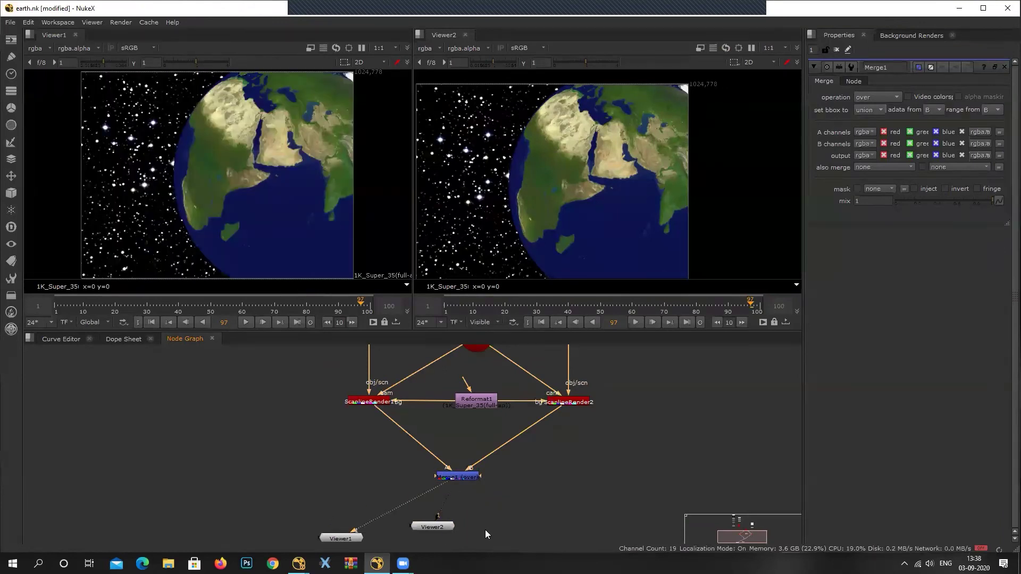
drag(446, 525, 529, 529)
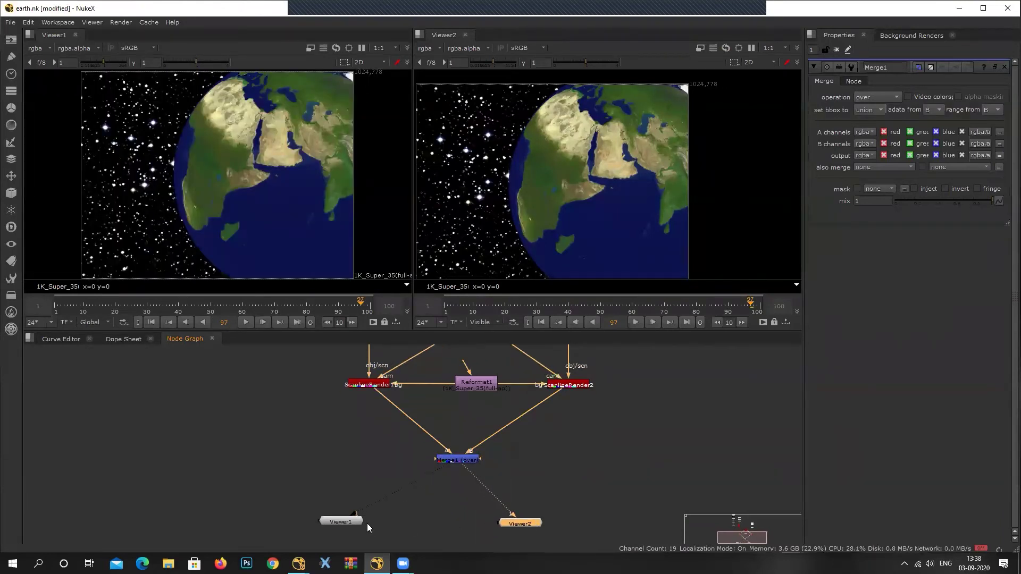
drag(364, 523, 432, 532)
drag(528, 526, 509, 520)
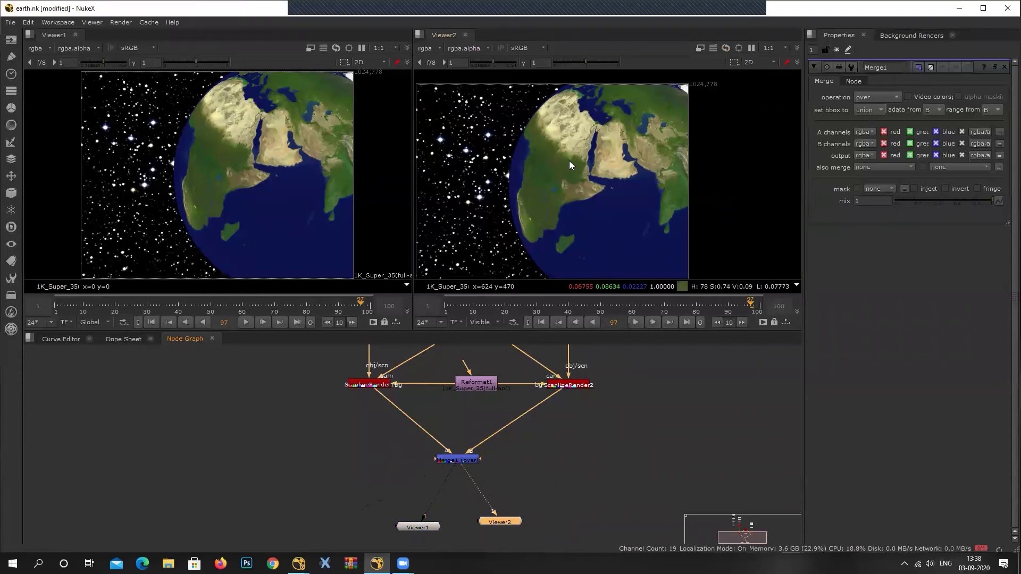
Play the merged animation from frame 1 in Viewer2 and stop it partway to check the composite.
drag(726, 306, 444, 326)
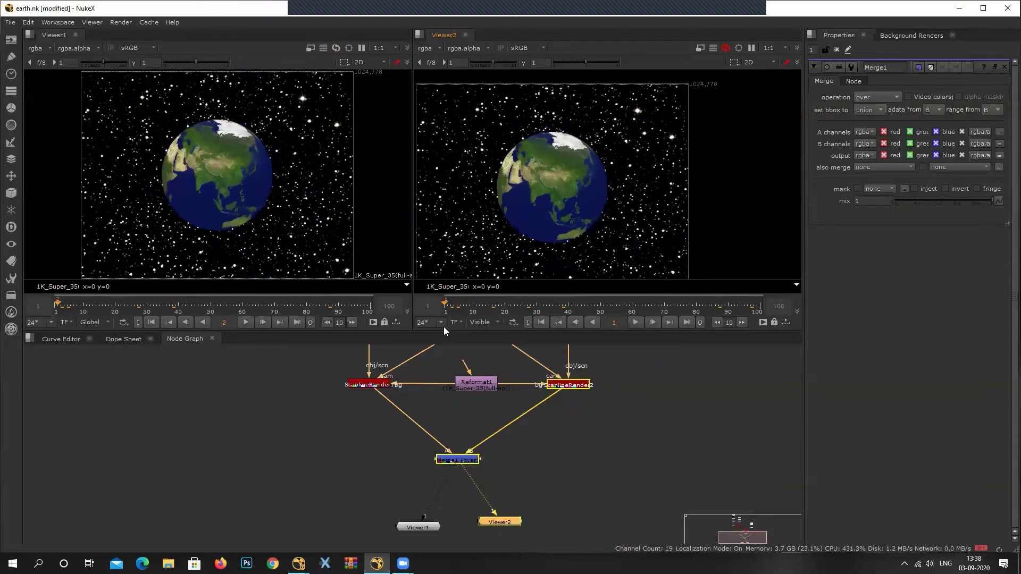
click(637, 321)
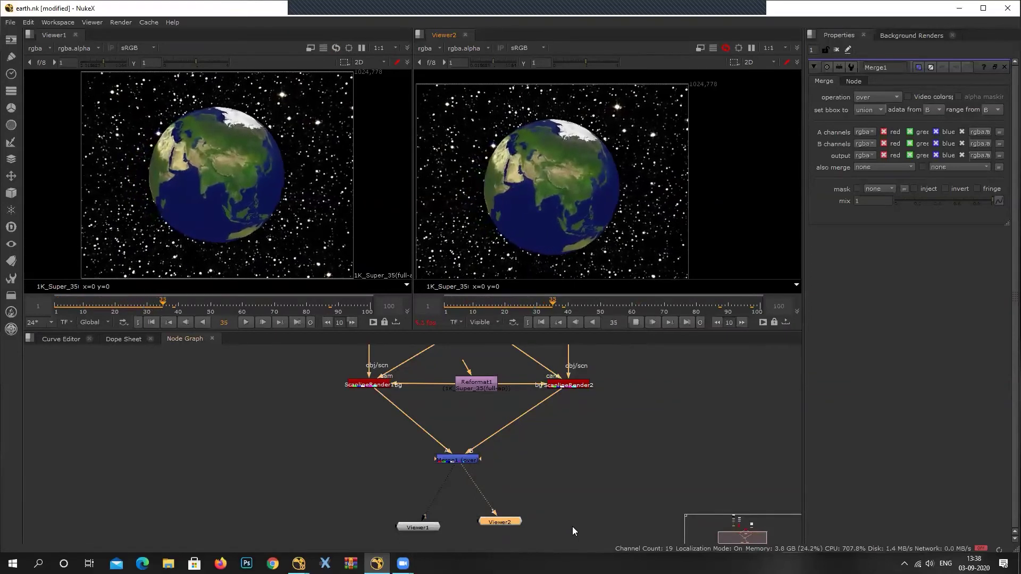
click(636, 322)
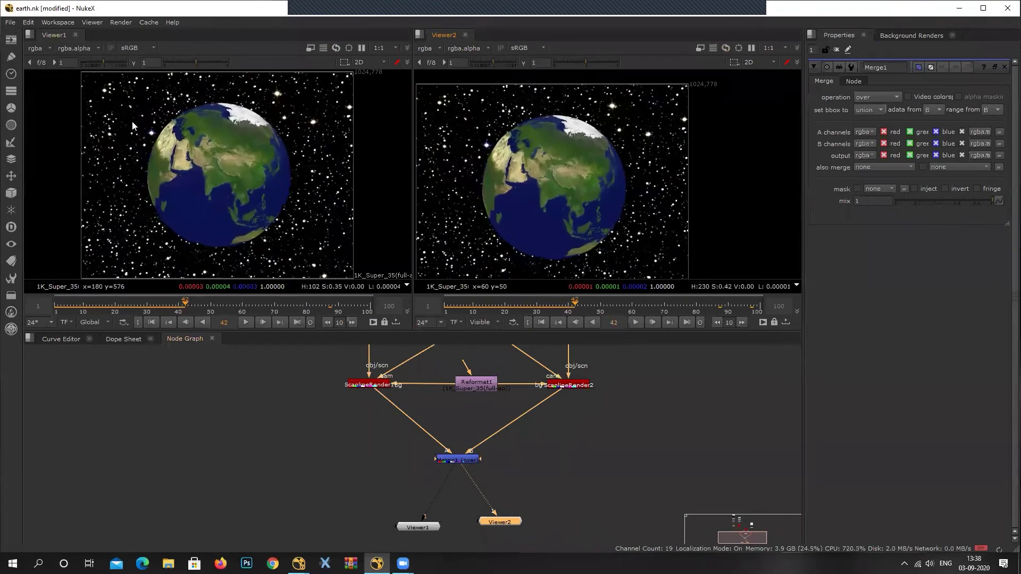
Switch Viewer1 to the 3D view to show the earth and white sphere, and bring Camera1 into the node graph view.
key(Tab)
scroll(317, 172, down, 3)
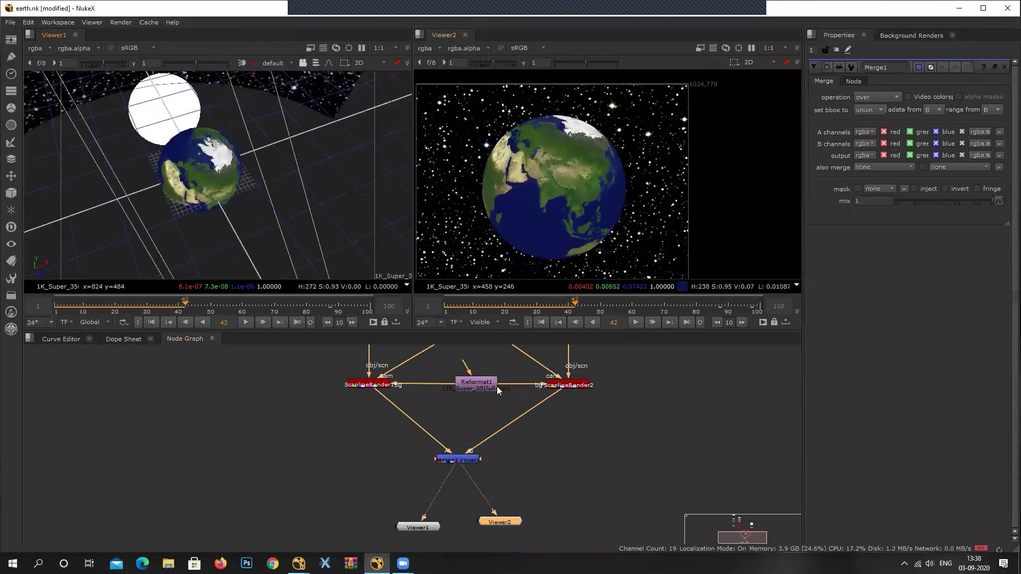
middle_drag(571, 387, 498, 444)
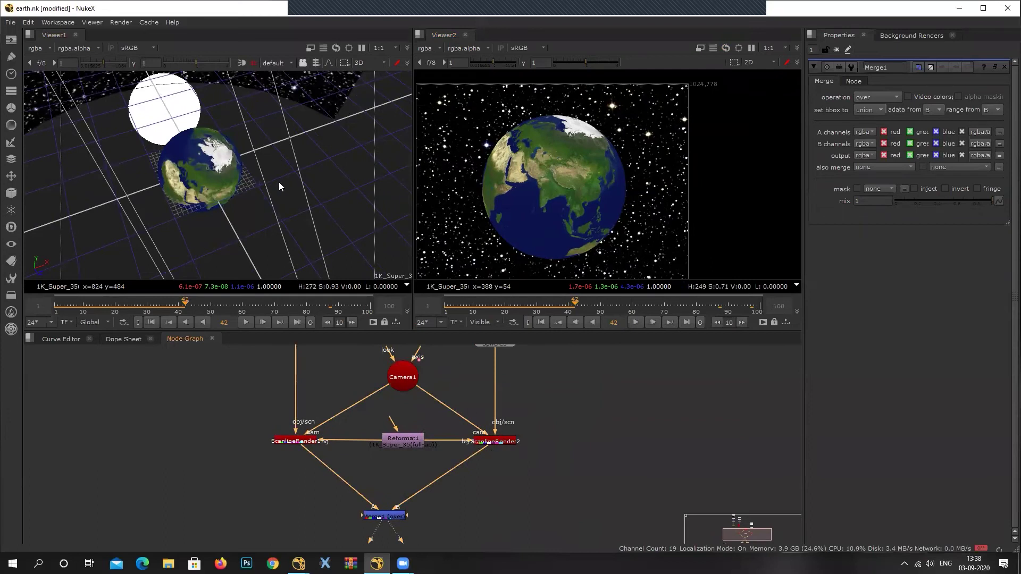
Disconnect Merge1's input B from ScanlineRender2 and examine the layout of the earth, camera and star sphere in the 3D view.
scroll(267, 196, down, 3)
ctrl+drag(266, 197, 418, 101)
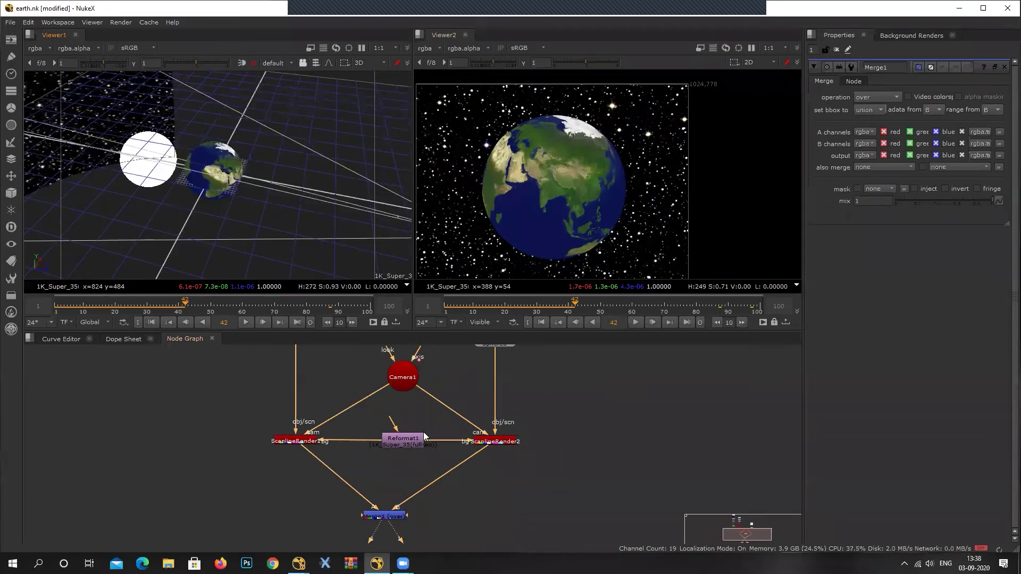
scroll(196, 206, down, 3)
middle_drag(197, 206, 284, 254)
drag(415, 494, 392, 458)
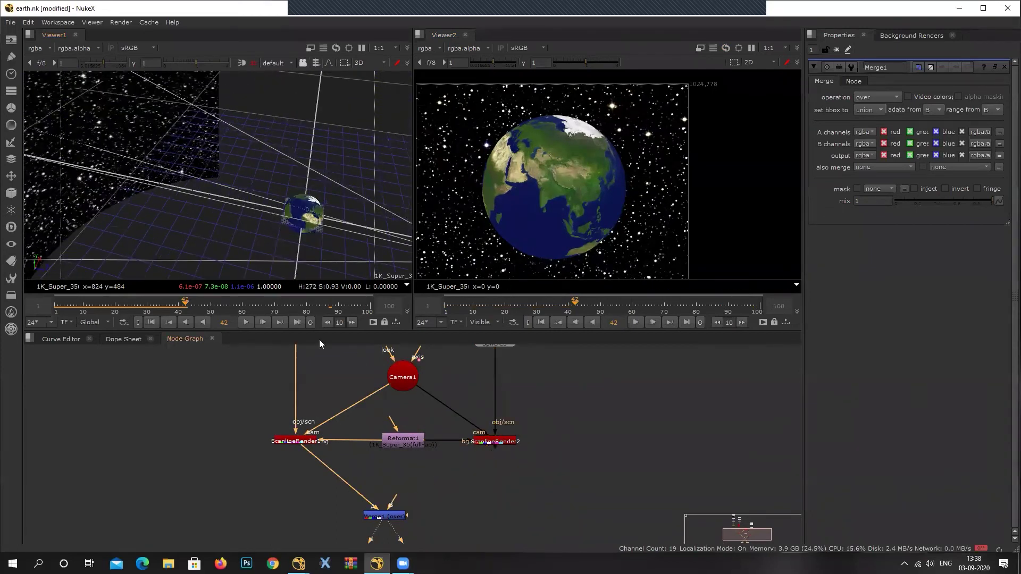
scroll(240, 197, down, 5)
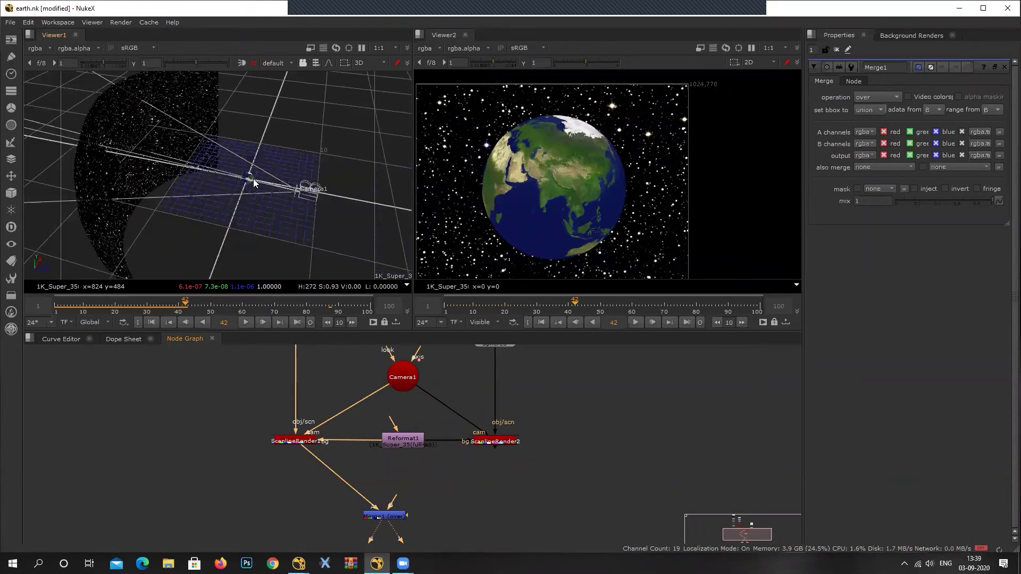
ctrl+drag(194, 159, 231, 175)
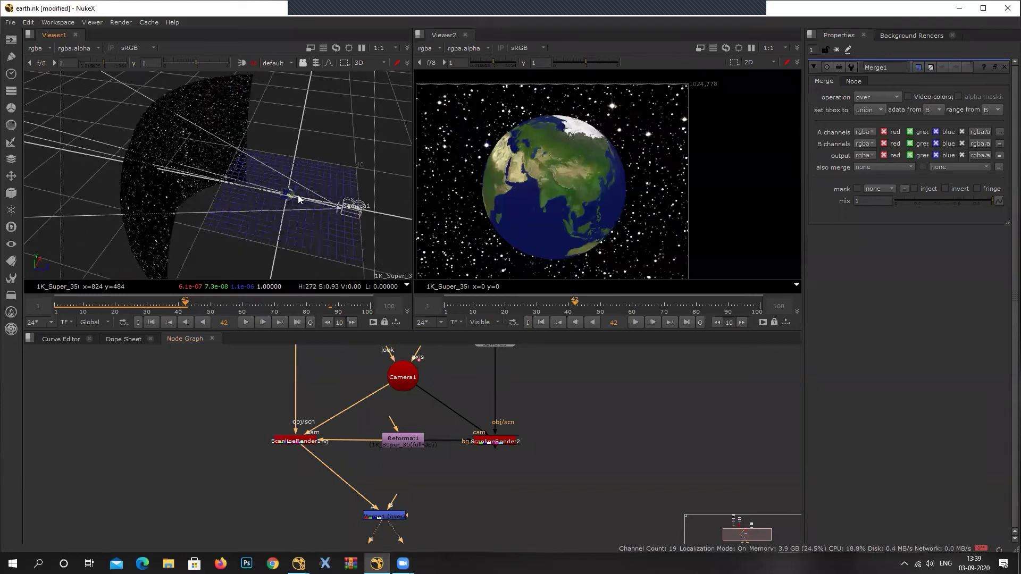
ctrl+drag(293, 204, 302, 207)
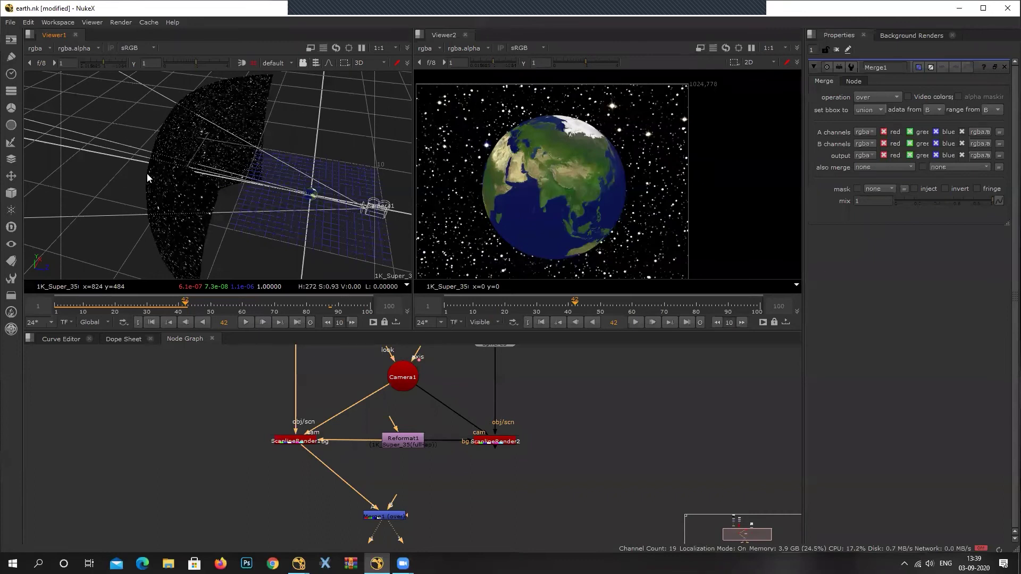
ctrl+drag(326, 158, 131, 186)
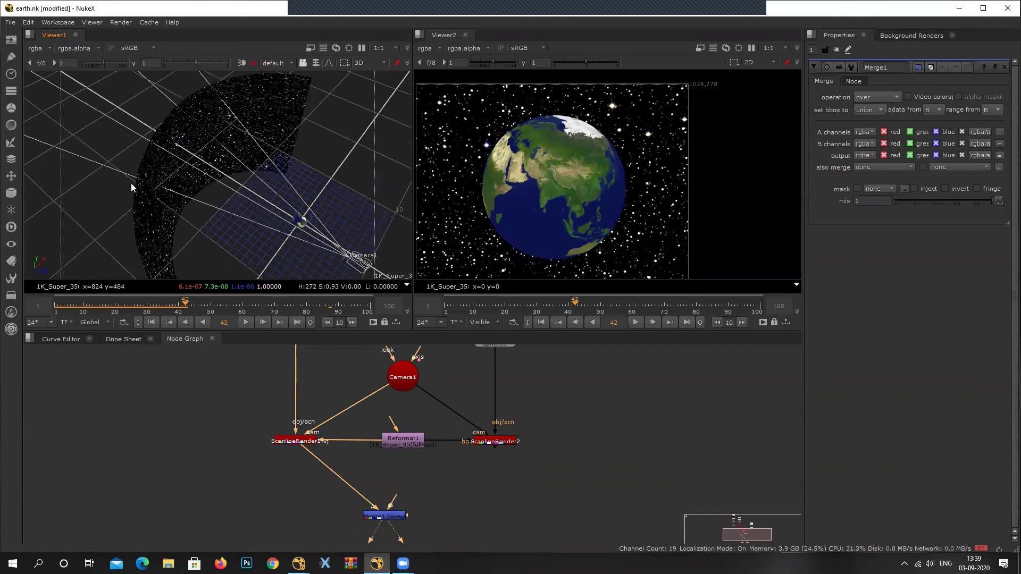
middle_drag(472, 391, 440, 476)
scroll(439, 475, down, 1)
scroll(341, 492, up, 1)
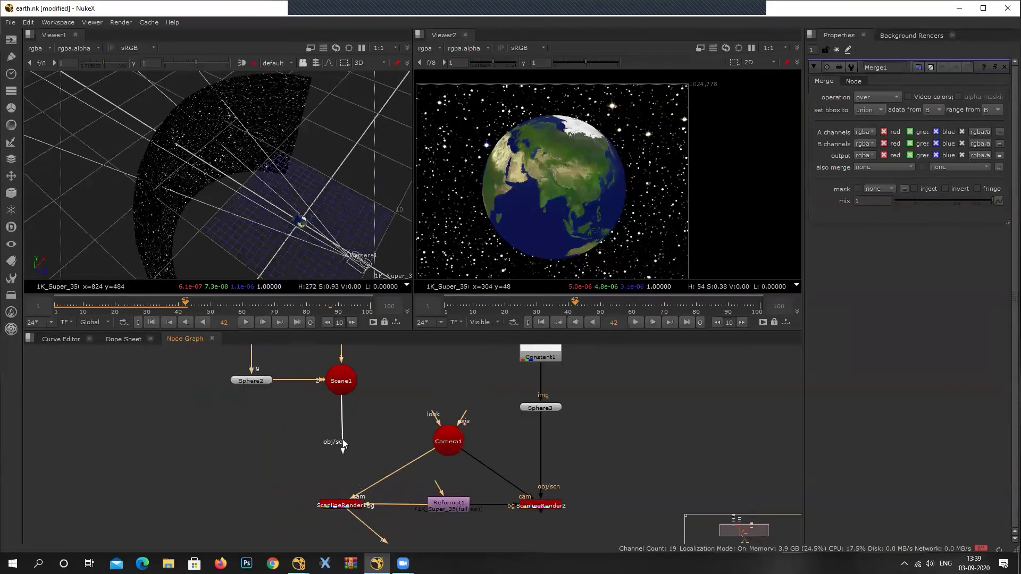
drag(342, 440, 340, 408)
middle_drag(350, 390, 389, 442)
scroll(363, 469, down, 3)
key(ctrl+z)
Disconnect Sphere2 from Scene1 and move the whole star image node chain to the far side of the Constant1 branch.
drag(346, 453, 336, 453)
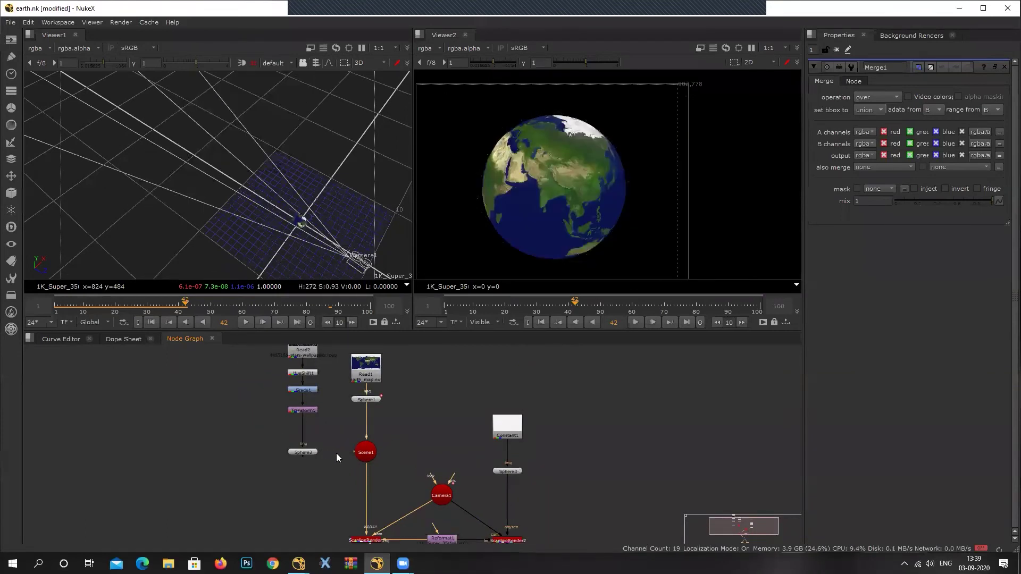
middle_drag(336, 453, 323, 506)
drag(239, 355, 648, 514)
middle_drag(588, 503, 494, 415)
Reconnect Merge1's input B to ScanlineRender2.
middle_drag(439, 466, 500, 456)
scroll(464, 492, up, 2)
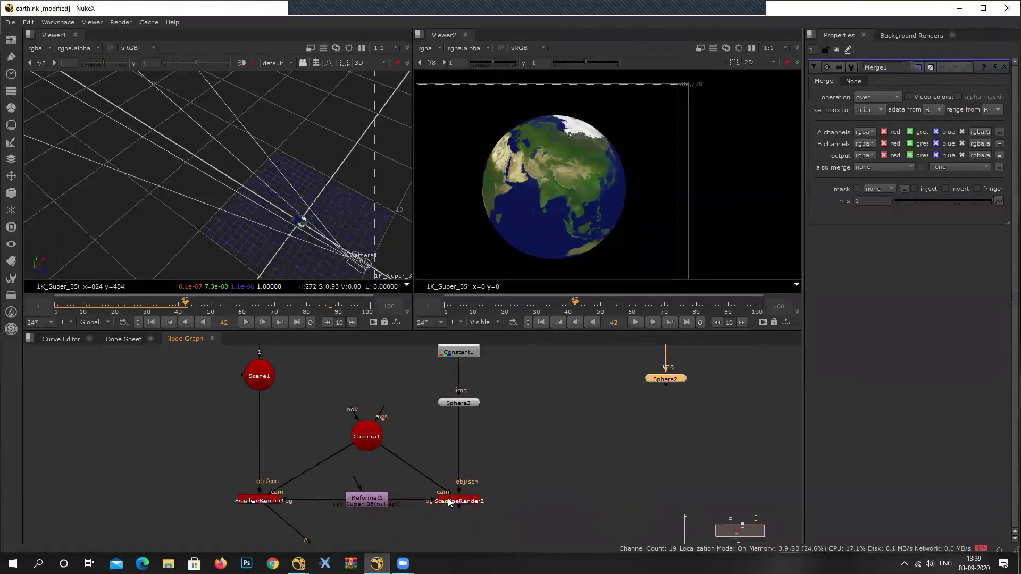
middle_drag(297, 537, 344, 476)
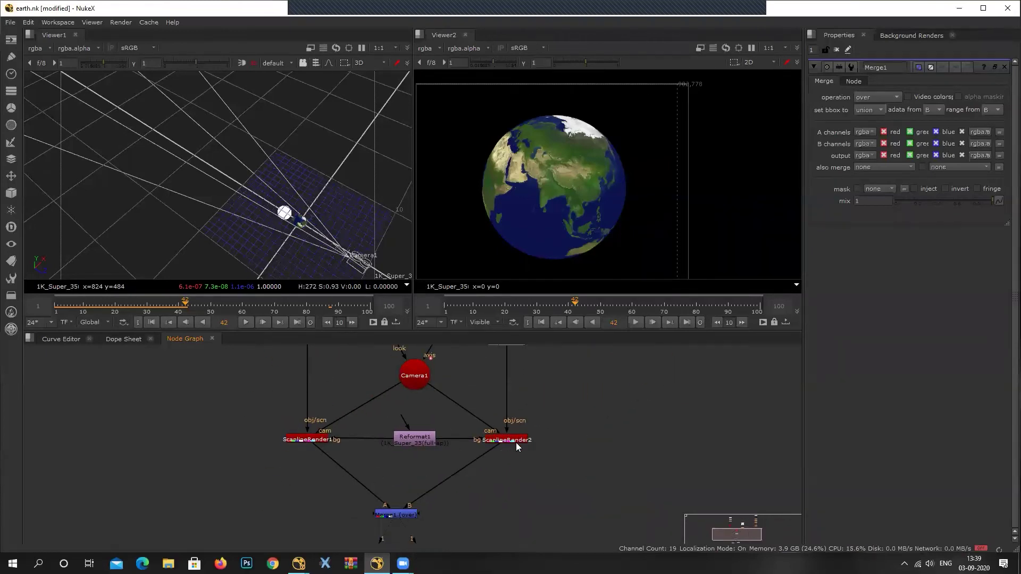
scroll(287, 210, up, 1)
Scrub Viewer2 towards the end of the animation to check the white sphere behind the earth.
drag(581, 304, 731, 322)
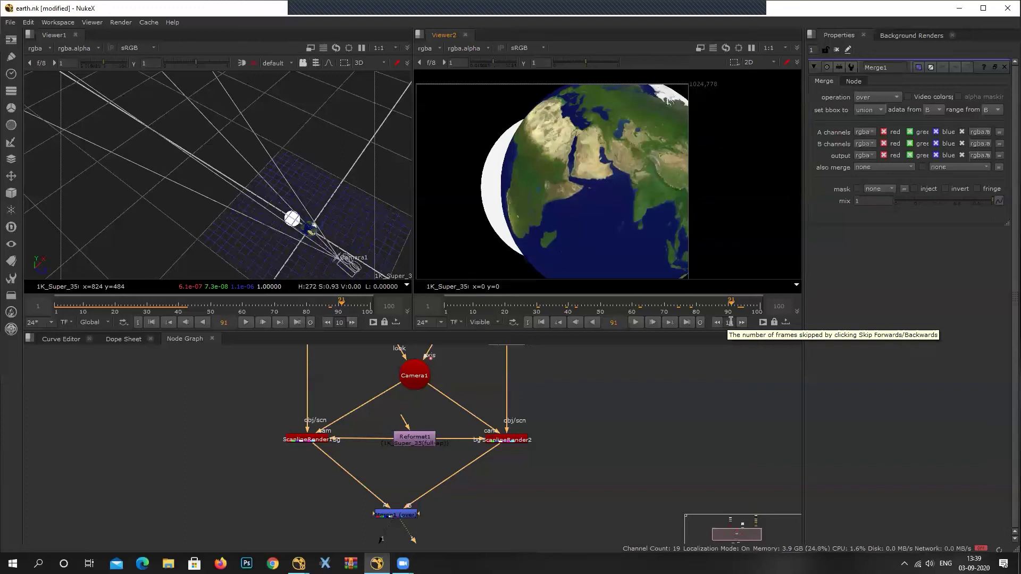
drag(731, 307, 754, 333)
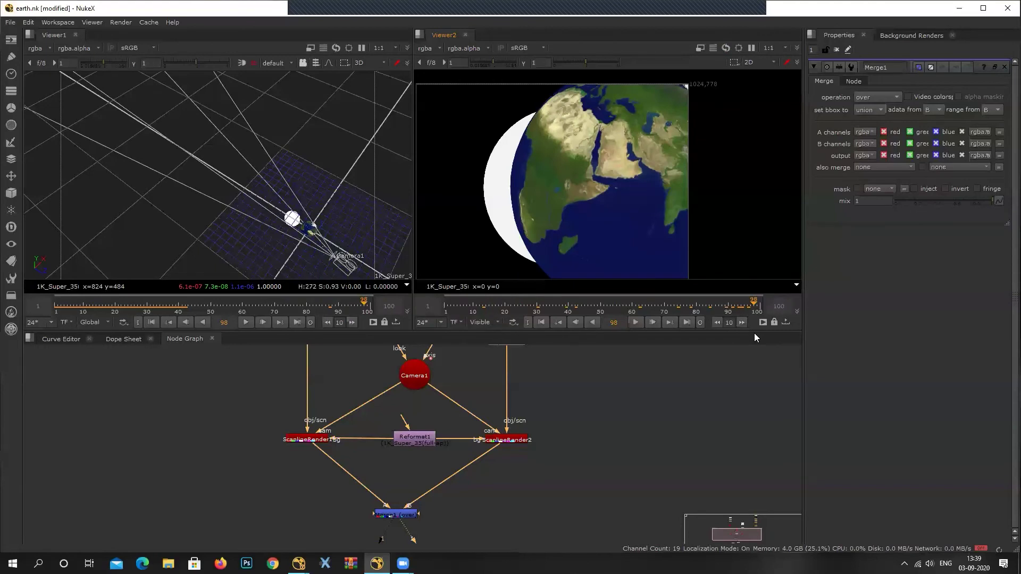
drag(755, 333, 562, 335)
Set Viewer2's frame range to Global and move to frame 50.
click(484, 323)
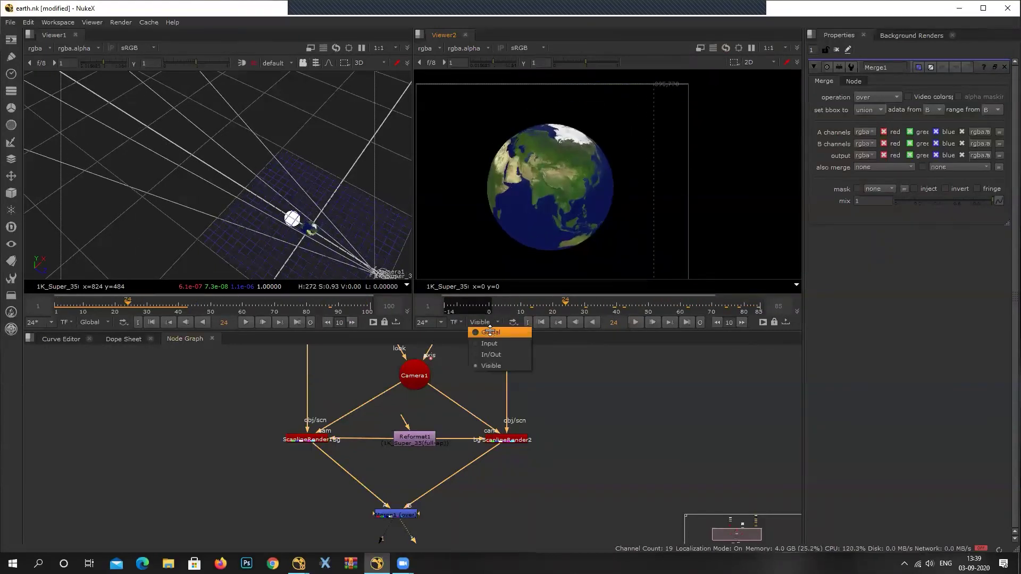
click(490, 332)
drag(470, 302, 594, 313)
Select the star node chain from Read2 to Sphere2 and move it closer to the Constant1 branch.
middle_drag(472, 467, 425, 487)
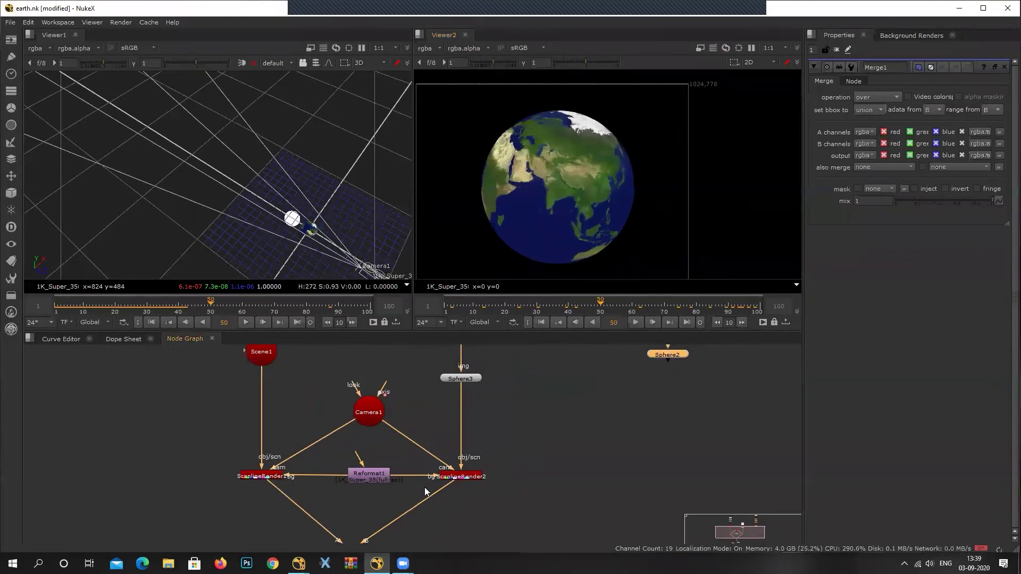
scroll(425, 483, down, 4)
middle_drag(477, 464, 467, 477)
scroll(452, 406, up, 2)
middle_drag(535, 400, 441, 403)
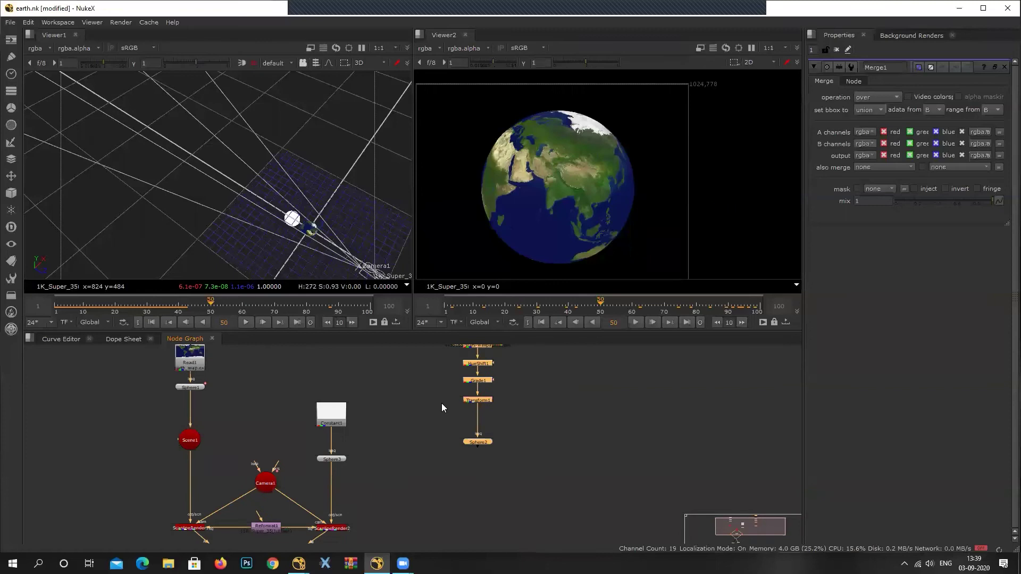
scroll(441, 403, down, 3)
drag(433, 373, 524, 506)
drag(442, 354, 516, 503)
middle_drag(474, 507, 545, 435)
scroll(547, 440, up, 3)
scroll(557, 471, up, 3)
drag(557, 468, 480, 508)
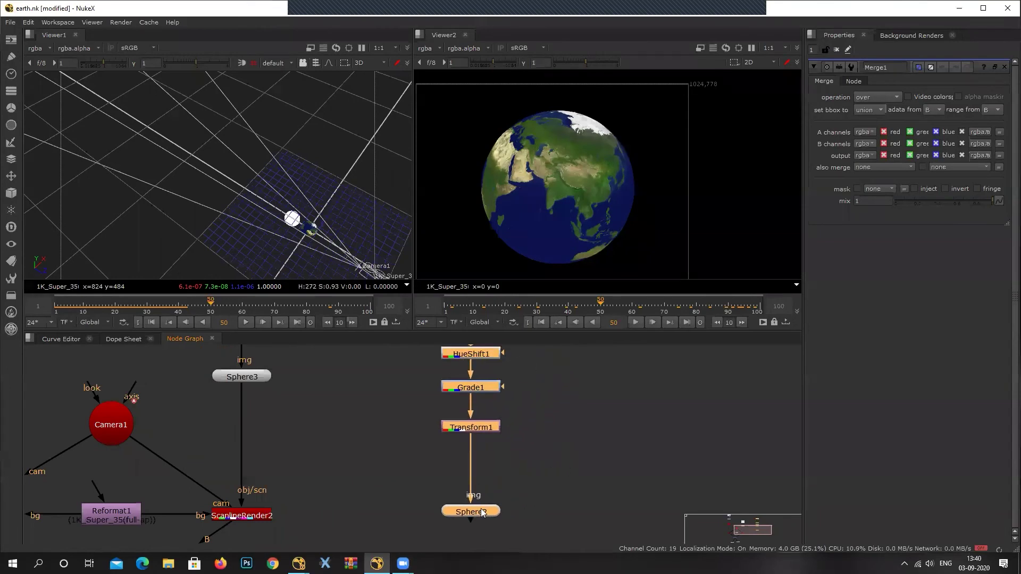
Place Sphere2 closer beneath Transform1 in the star node chain.
scroll(533, 486, down, 2)
click(357, 432)
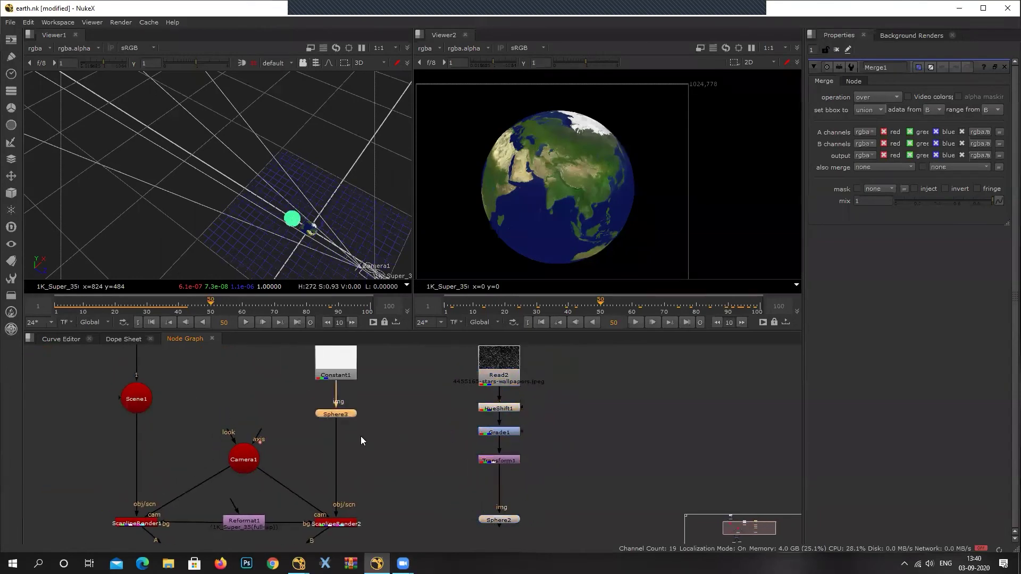
drag(567, 491, 489, 530)
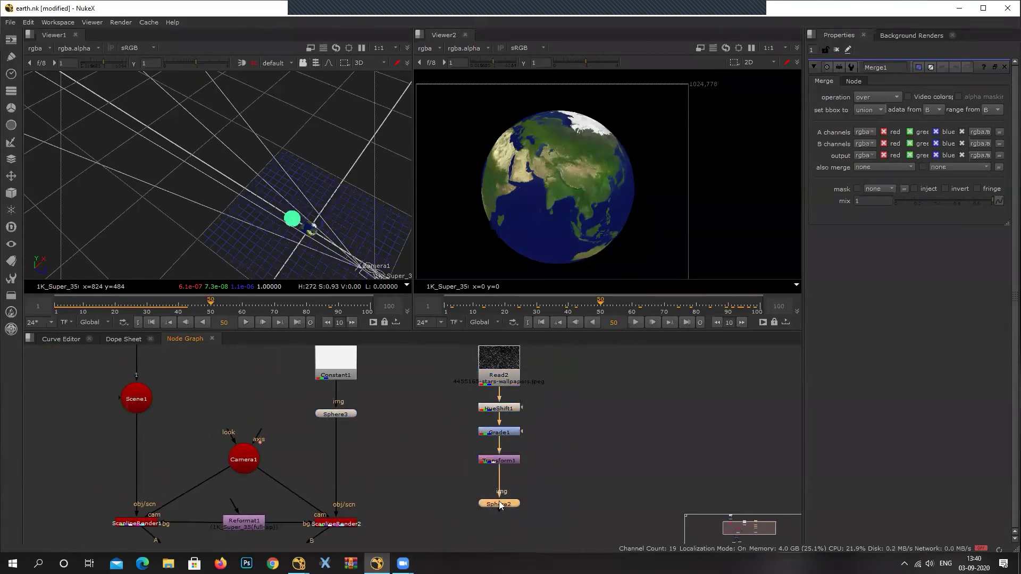
Duplicate ScanlineRender2, place the copy below Sphere2 and connect its obj/scn input to Sphere2.
scroll(384, 464, up, 3)
drag(390, 428, 298, 496)
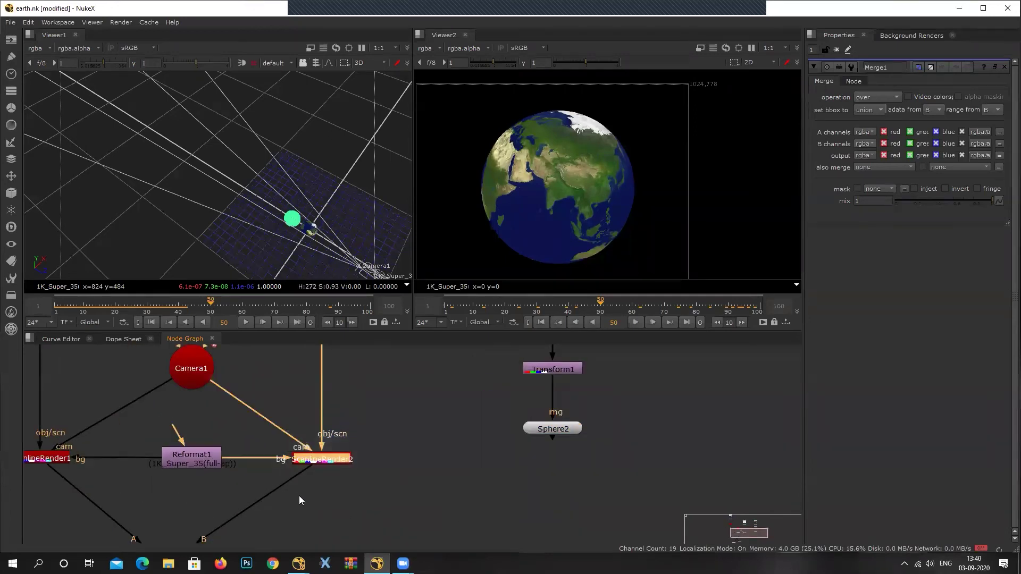
key(ctrl+v)
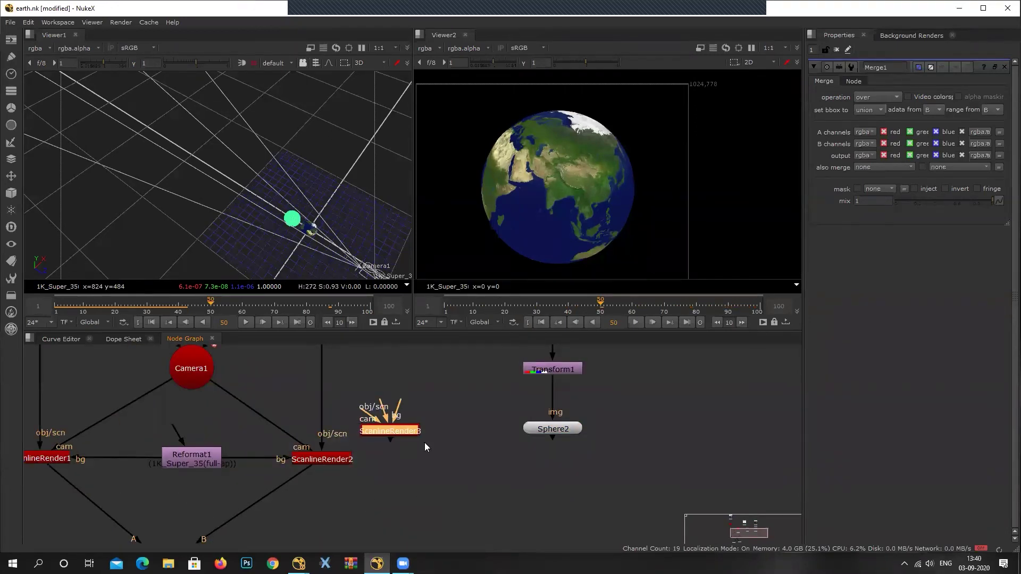
drag(391, 421, 541, 481)
drag(550, 426, 546, 400)
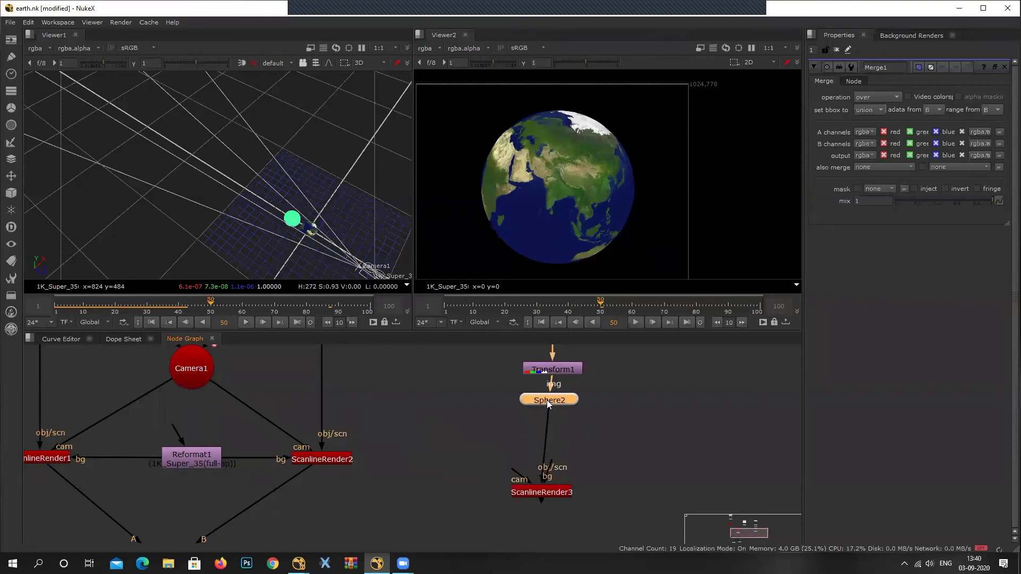
Connect ScanlineRender3's cam input to Camera1 and place the camera between ScanlineRender1 and ScanlineRender2.
drag(565, 496, 390, 356)
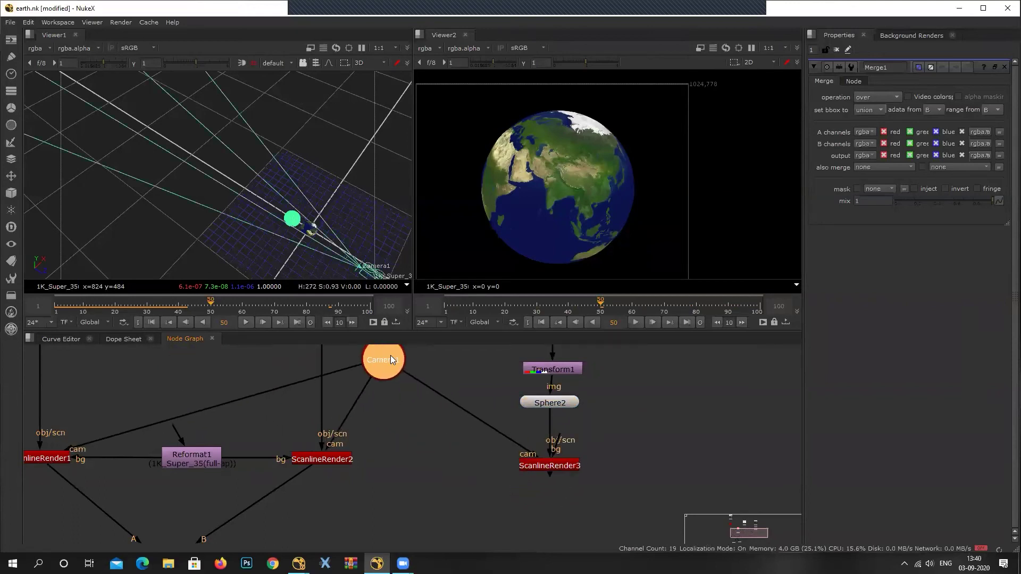
middle_drag(412, 367, 422, 486)
click(484, 372)
drag(401, 468, 274, 456)
middle_drag(416, 480, 481, 386)
Move Reformat1 between ScanlineRender2 and ScanlineRender3 and connect ScanlineRender3's bg input to it.
drag(410, 483, 412, 489)
drag(267, 479, 485, 367)
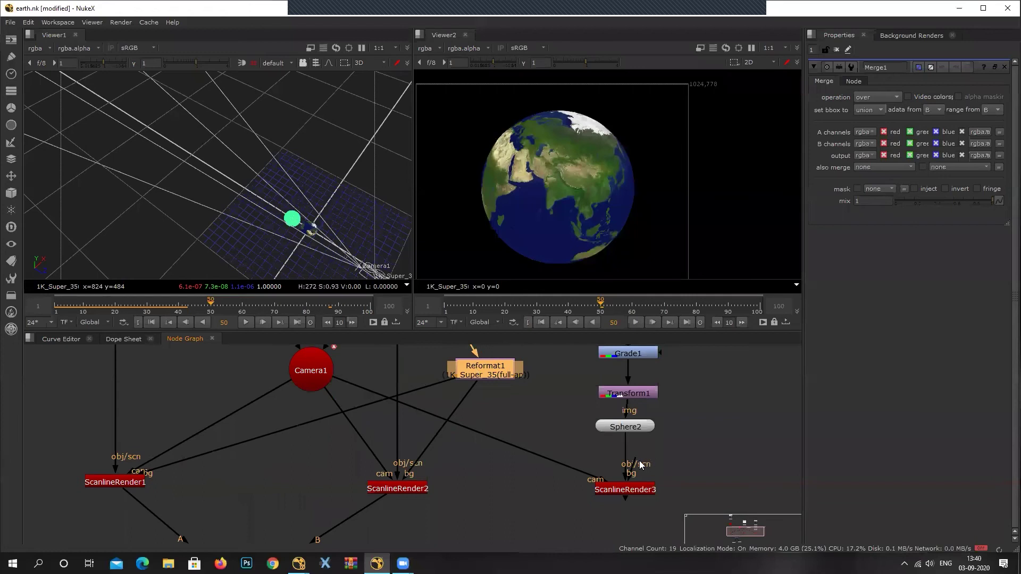
scroll(609, 513, down, 1)
middle_drag(616, 519, 587, 562)
drag(483, 425, 487, 419)
middle_drag(474, 540, 472, 488)
middle_drag(534, 502, 546, 404)
Add a second Merge node below ScanlineRender3, with input B connected to ScanlineRender3 and input A to Merge1.
key(m)
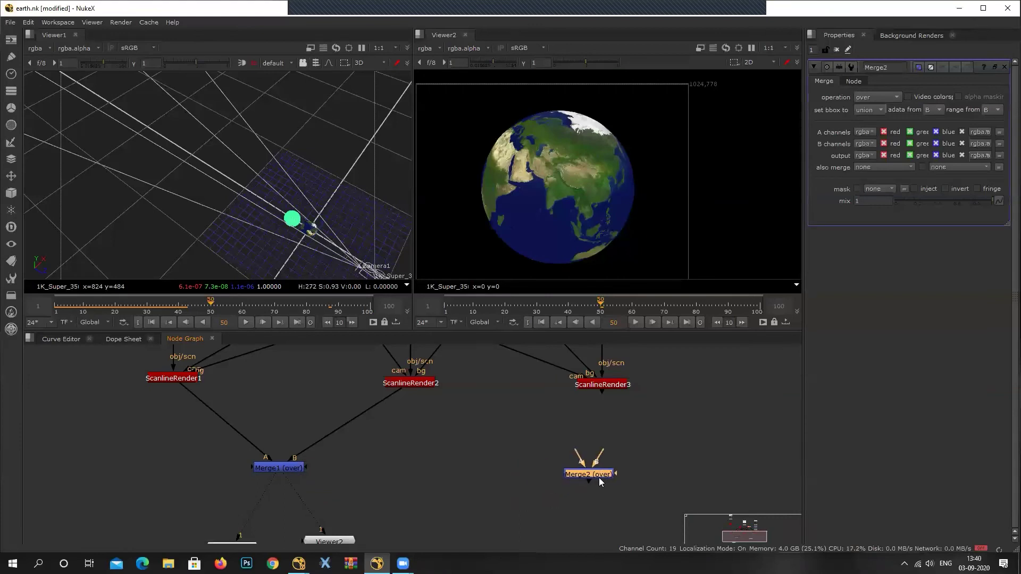
drag(595, 379, 594, 381)
drag(598, 475, 611, 462)
click(574, 446)
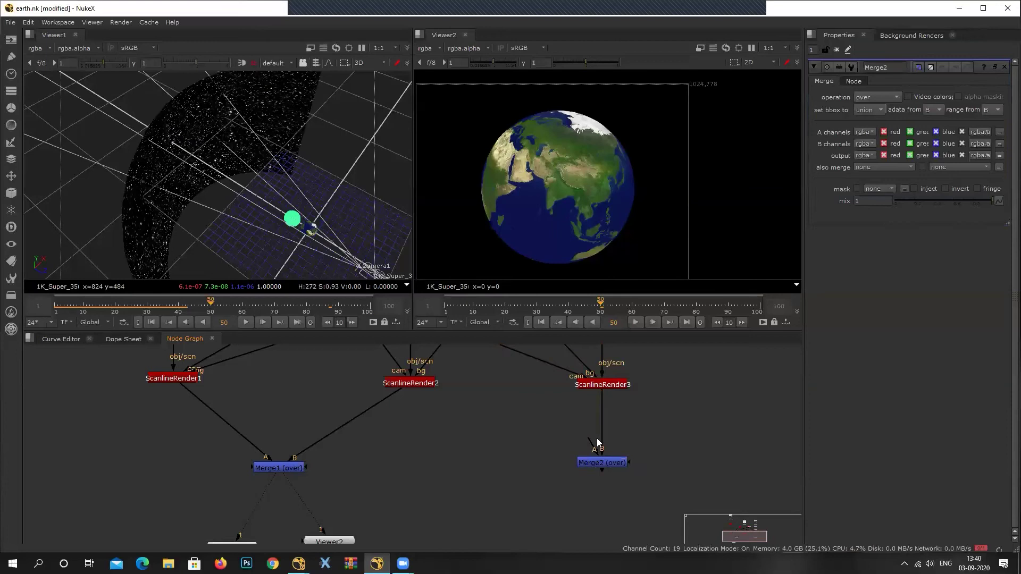
drag(545, 446, 275, 467)
Connect Viewer1 and Viewer2 to Merge2 and arrange both viewer nodes below it.
middle_drag(366, 480, 386, 413)
drag(313, 420, 620, 394)
drag(296, 414, 656, 403)
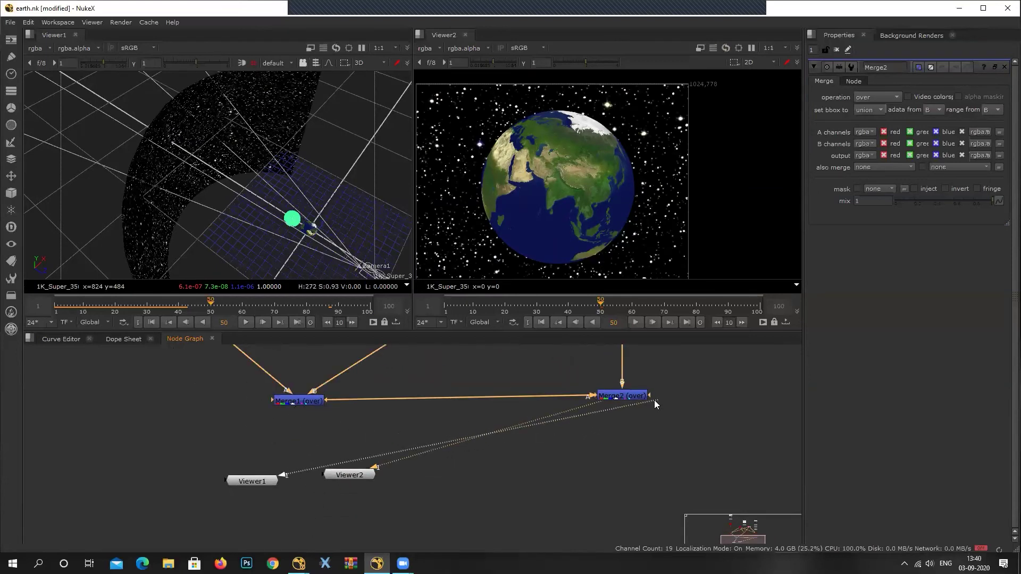
drag(362, 477, 663, 483)
drag(279, 483, 577, 479)
Play the merged animation in Viewer2, switch Viewer1 to the 3D view, and stop the playback.
scroll(591, 490, down, 5)
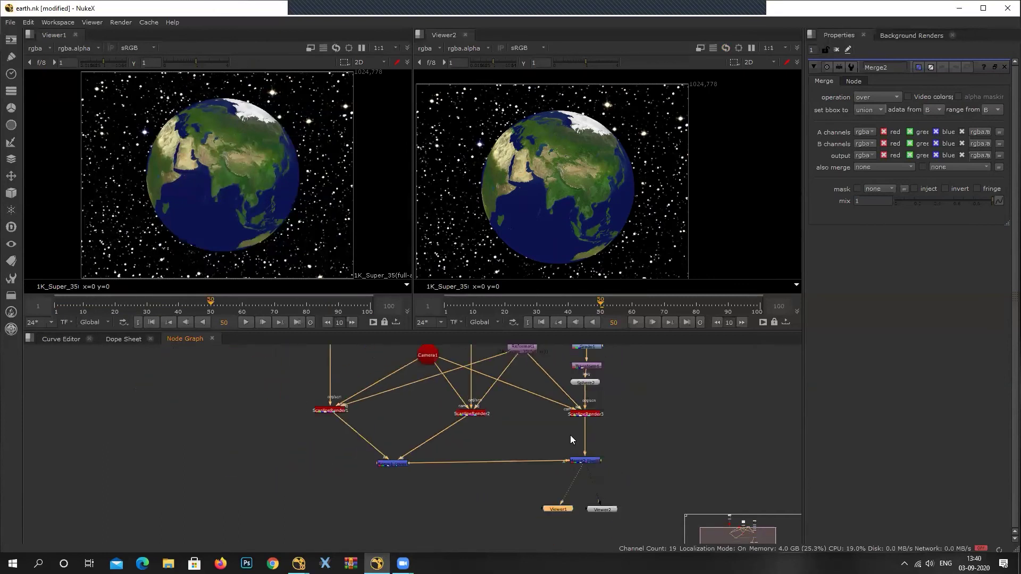
middle_drag(570, 436, 552, 514)
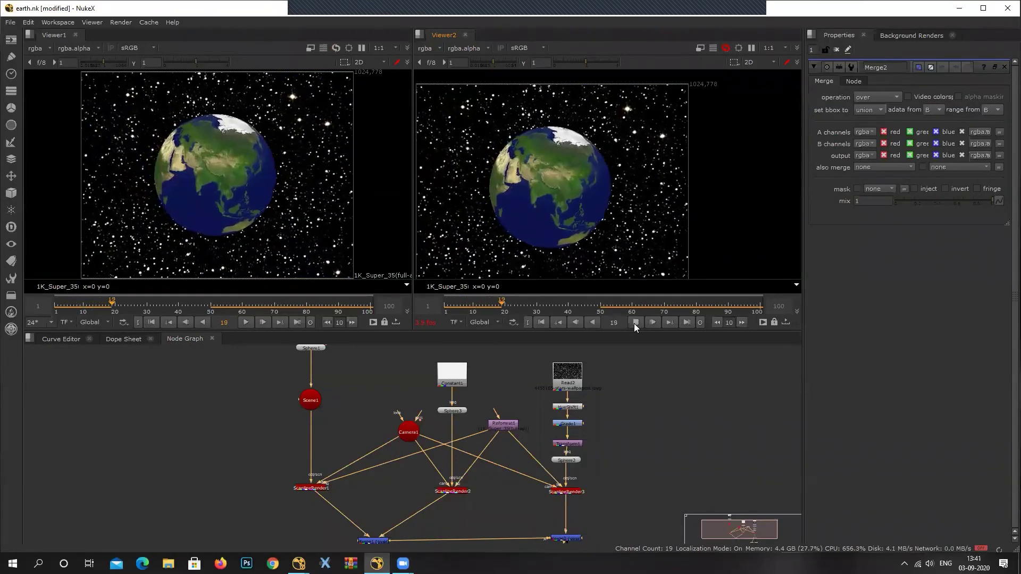
key(Tab)
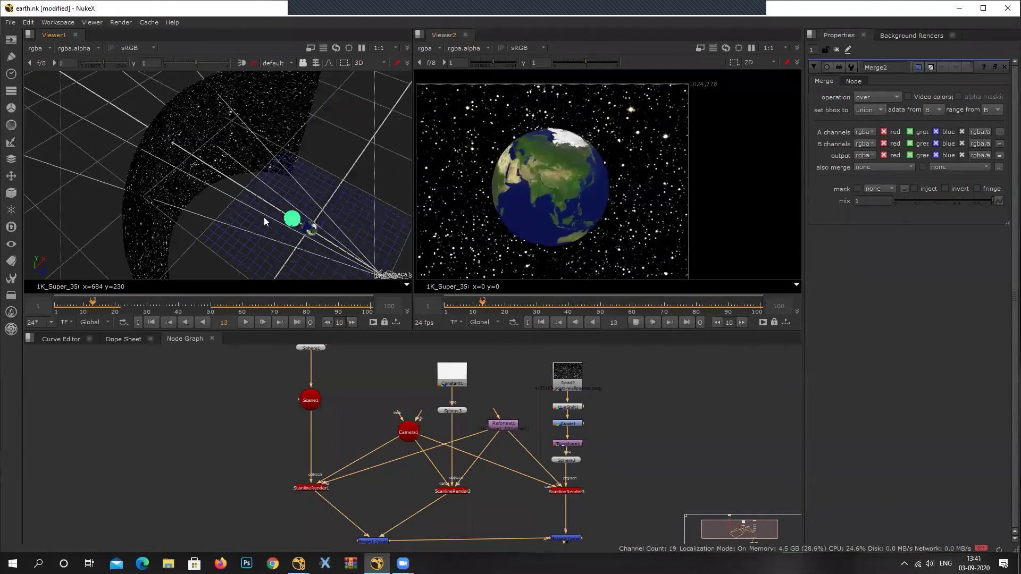
middle_drag(570, 499, 584, 420)
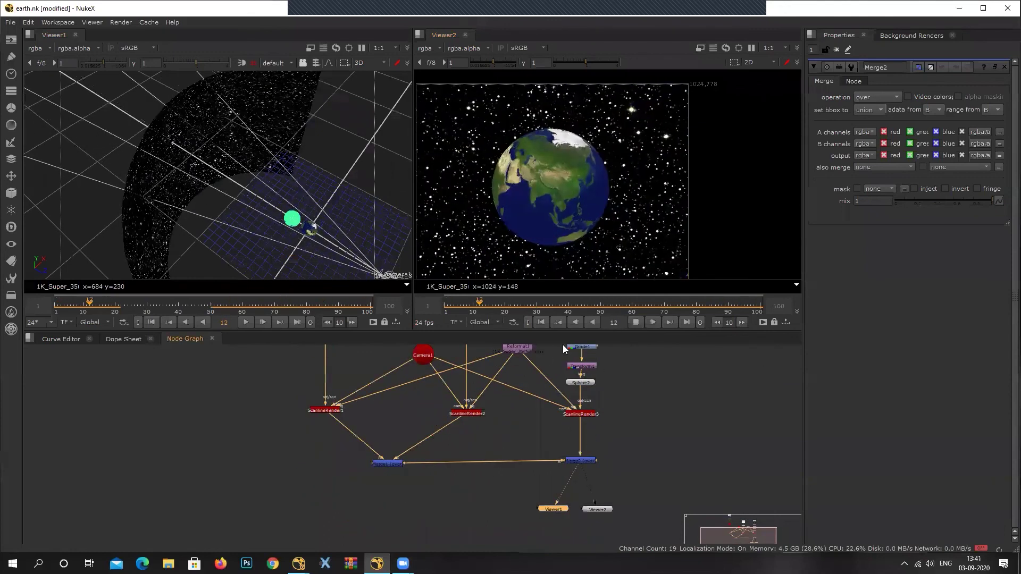
click(635, 323)
At frame 92, open Sphere3's properties and move the white sphere farther behind the earth along its z axis.
drag(665, 305, 733, 305)
middle_drag(473, 427, 463, 461)
middle_drag(474, 385, 447, 441)
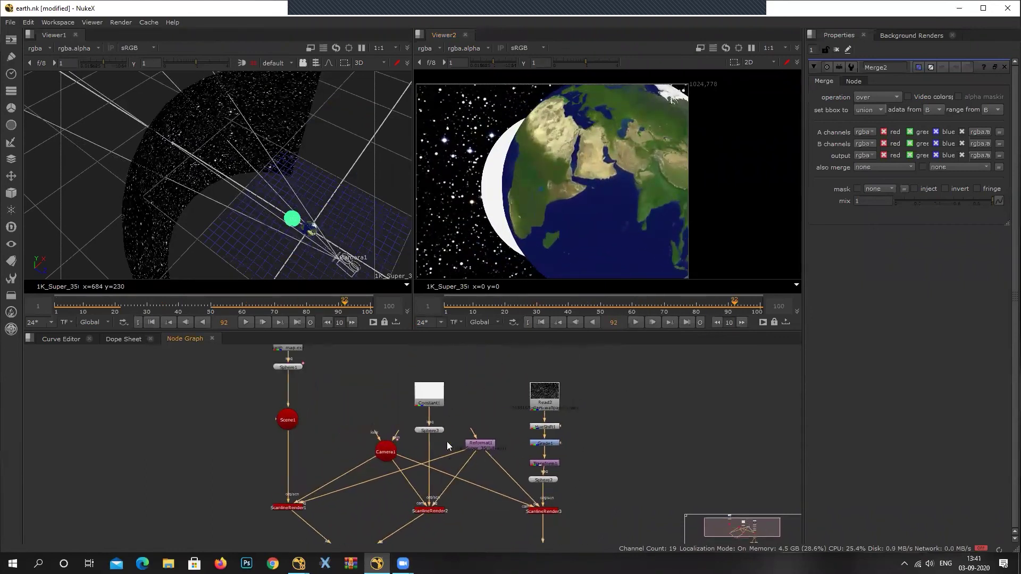
scroll(437, 433, up, 2)
double_click(429, 437)
scroll(305, 226, up, 2)
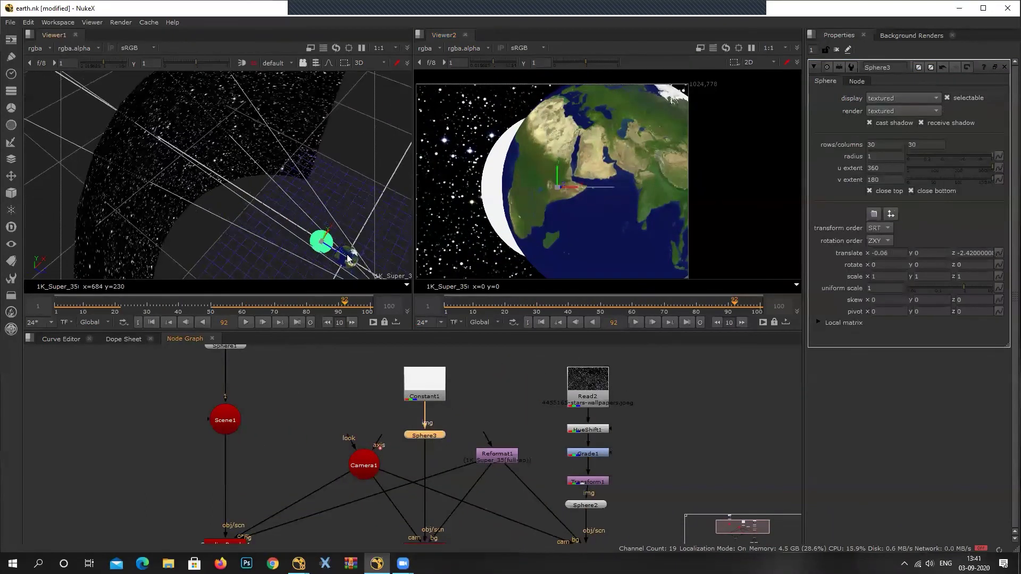
drag(338, 251, 298, 231)
Change Constant1's color to a warm pale yellow of 0.9, 0.779583, 0.474802 using the color wheel.
middle_drag(443, 482, 400, 487)
double_click(387, 385)
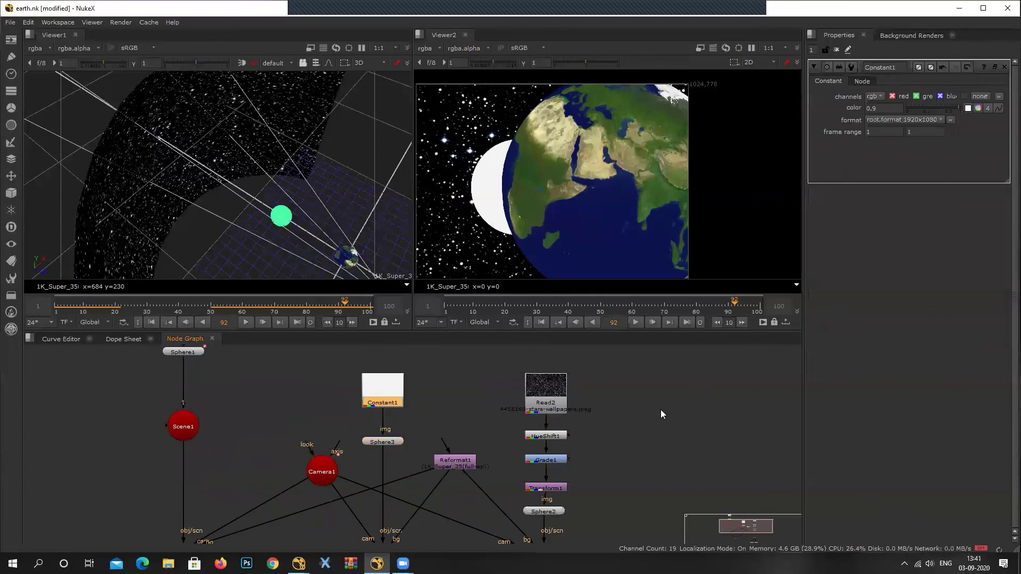
click(978, 108)
drag(838, 139, 854, 122)
Add a Blur node after ScanlineRender2 and set its size to 15 to soften the sun.
middle_drag(394, 506, 421, 396)
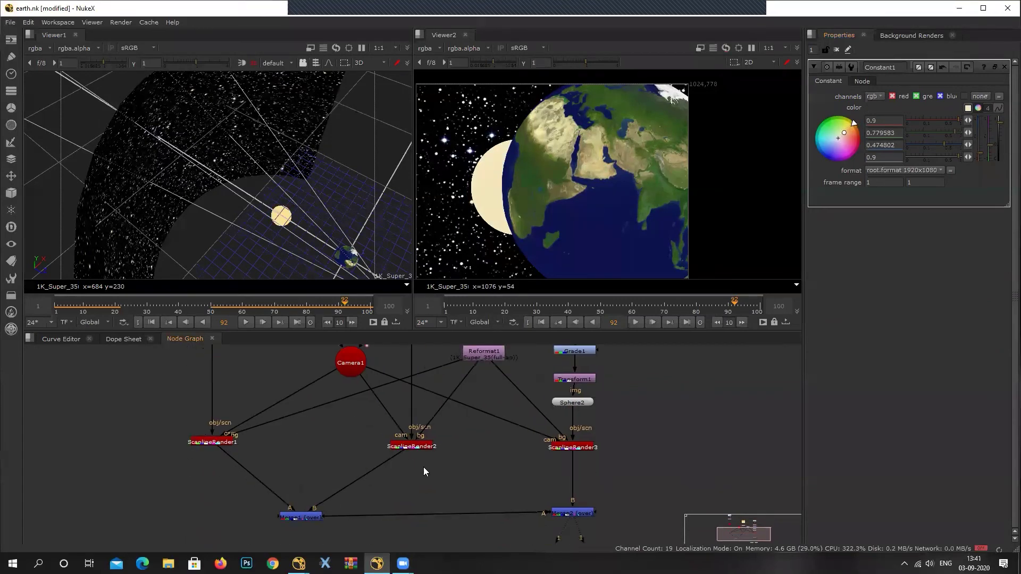
scroll(416, 450, up, 2)
click(416, 446)
key(Tab)
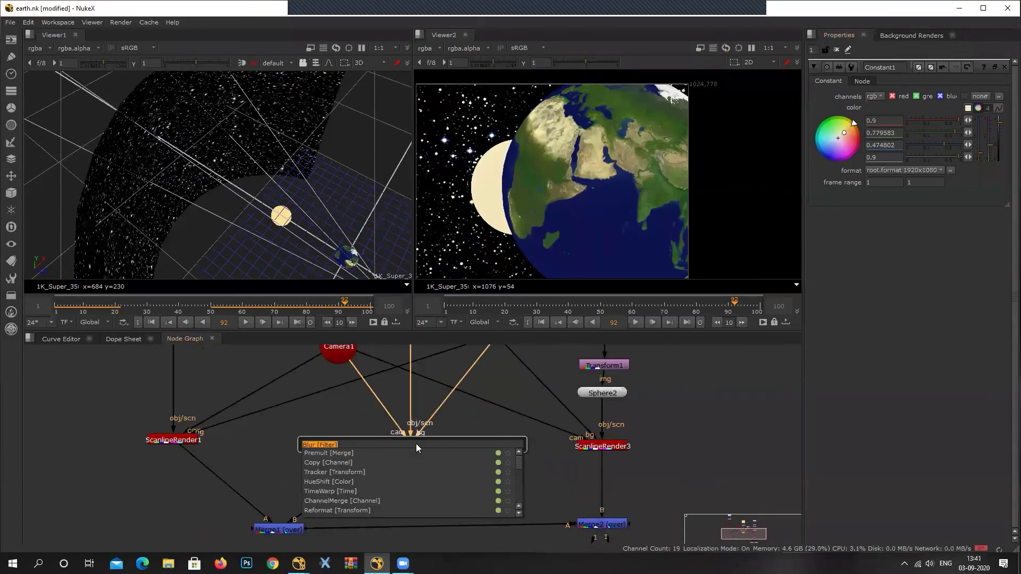
text(blur)
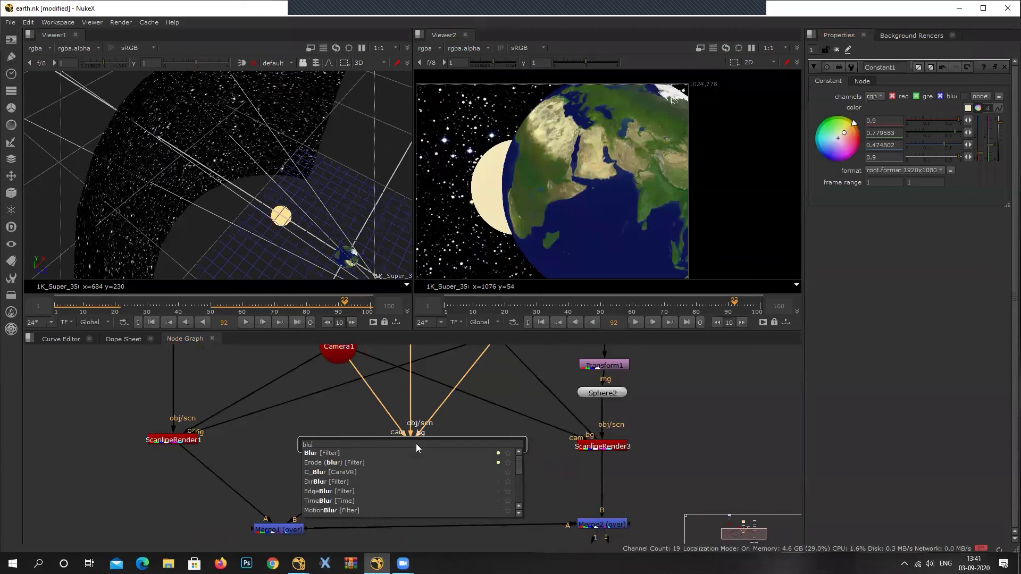
key(Return)
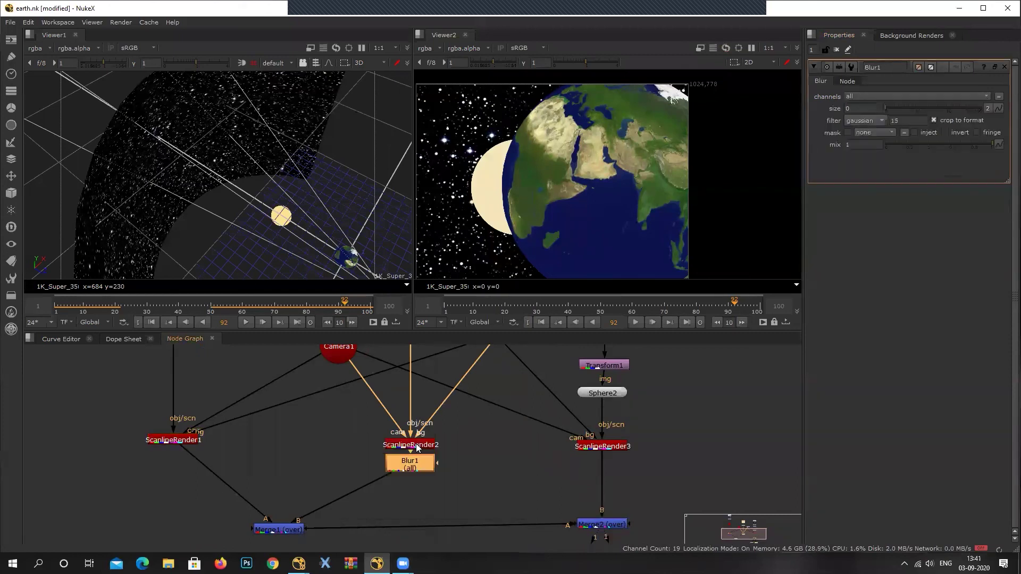
drag(902, 107, 922, 106)
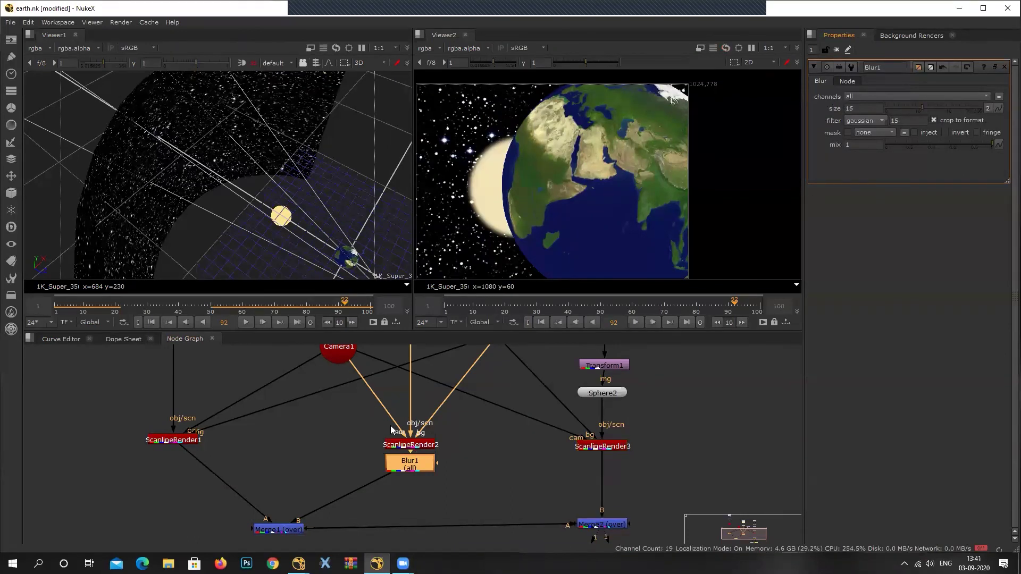
Add a Glow node after Blur1 and place it slightly lower in the sun's branch.
key(Tab)
text(g)
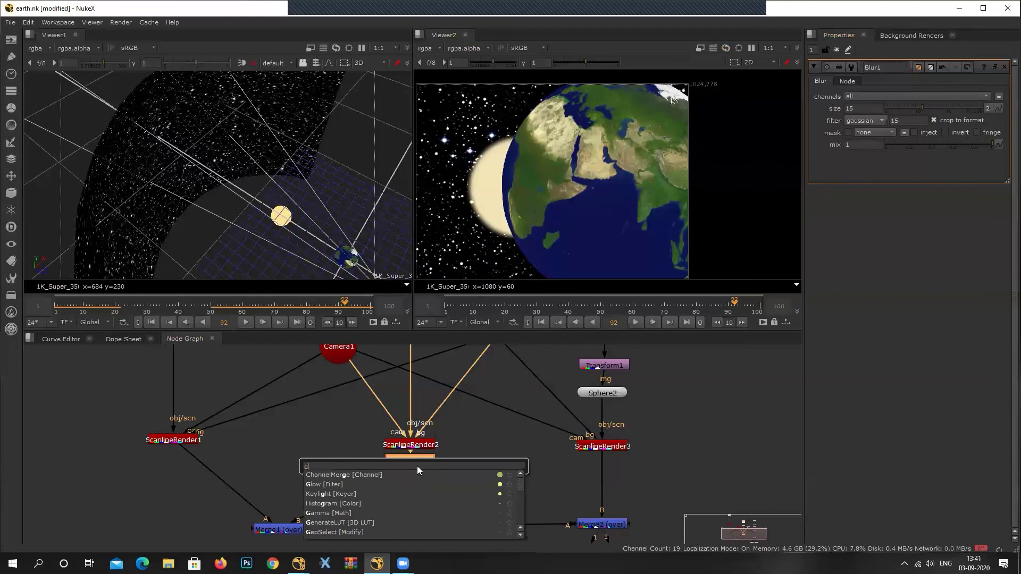
text(low)
key(Return)
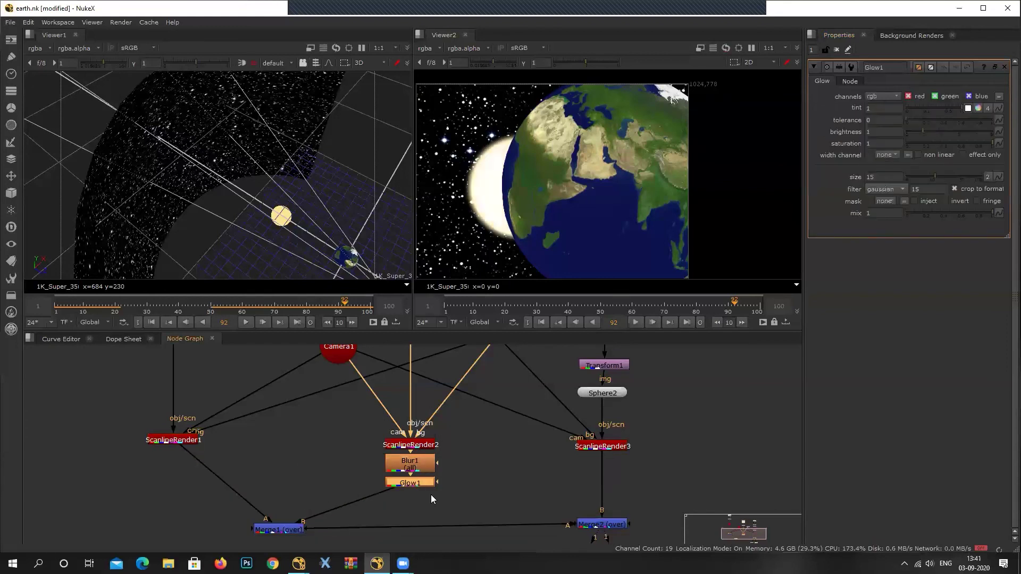
drag(423, 486, 424, 493)
Set Glow1's brightness to 1.05 and its tolerance to 0.17.
scroll(559, 178, up, 3)
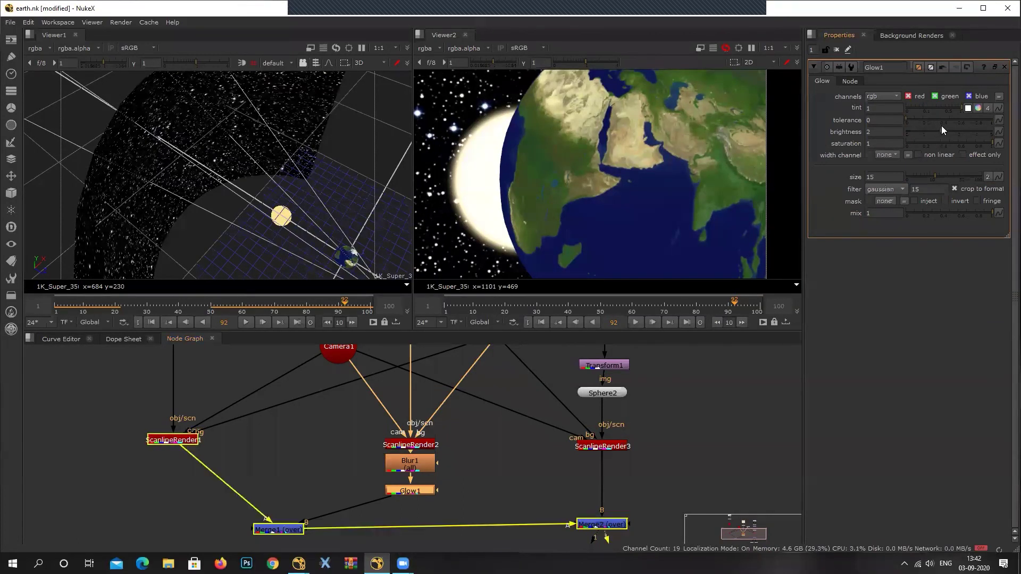
click(923, 131)
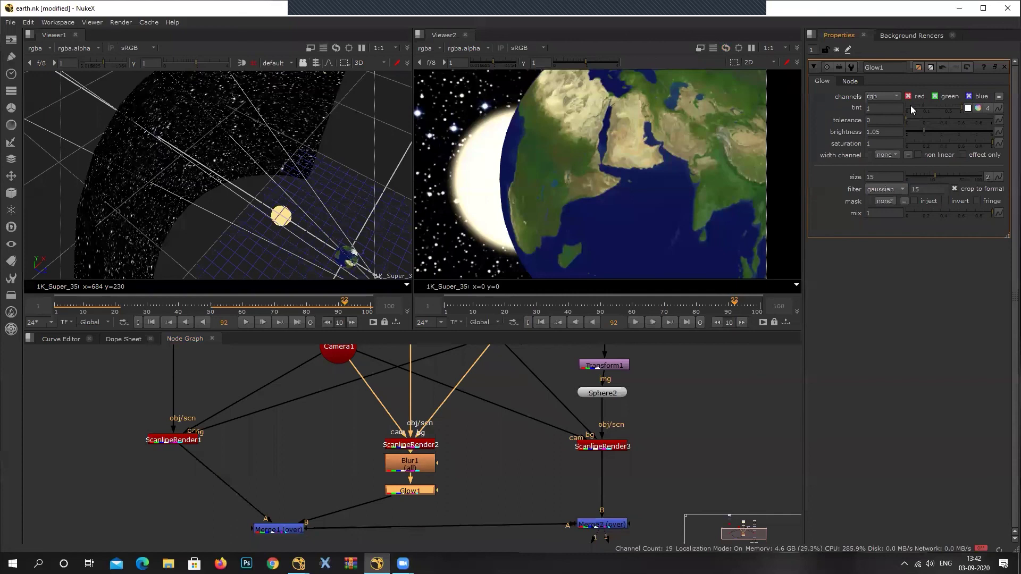
mouse_move(915, 119)
mouse_down()
mouse_move(931, 119)
mouse_move(920, 119)
mouse_up()
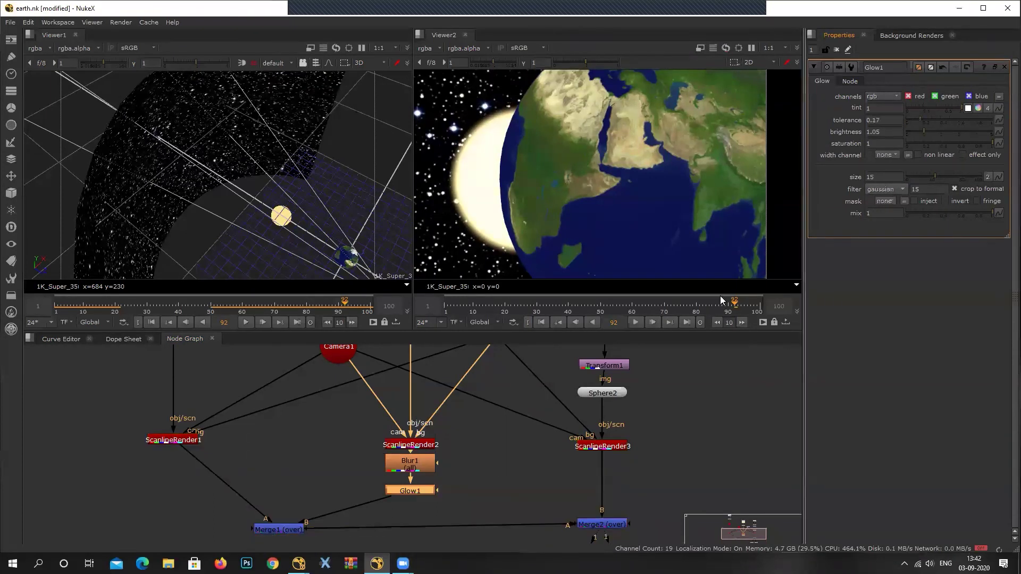
Change Constant1's color to a more saturated yellow of 0.9, 0.776832, 0.376087 using the color wheel.
scroll(437, 503, up, 5)
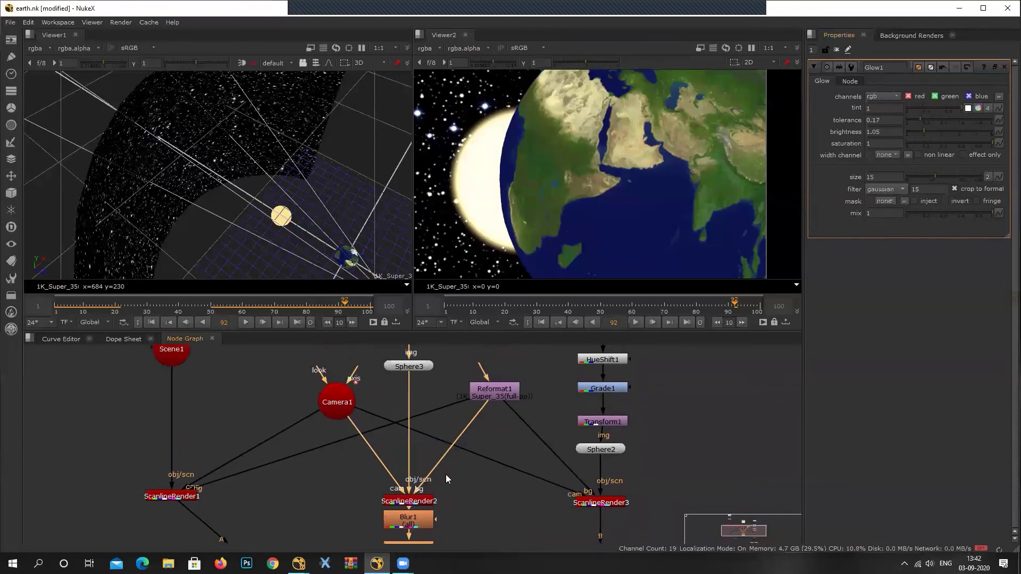
double_click(417, 358)
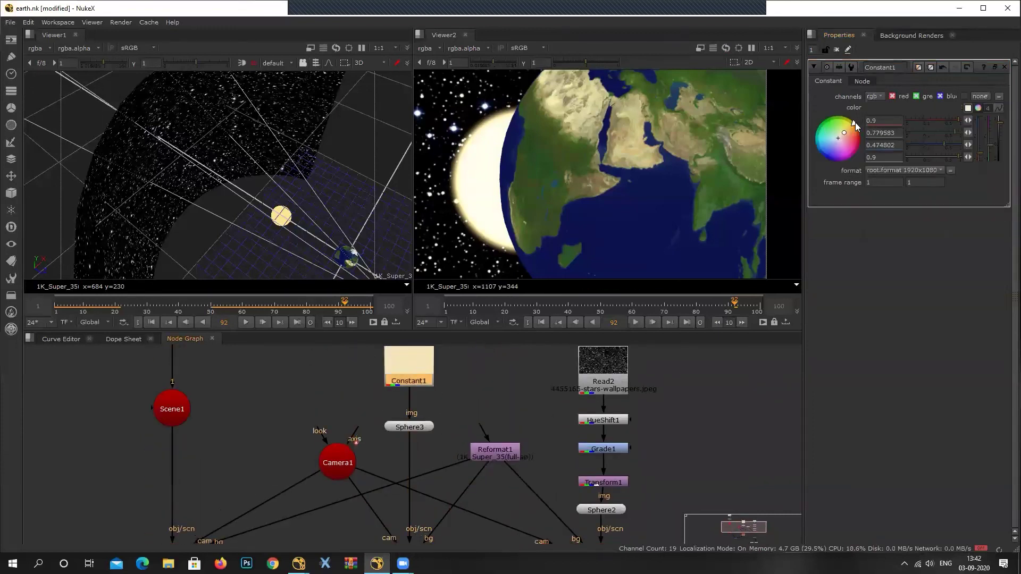
drag(844, 132, 856, 118)
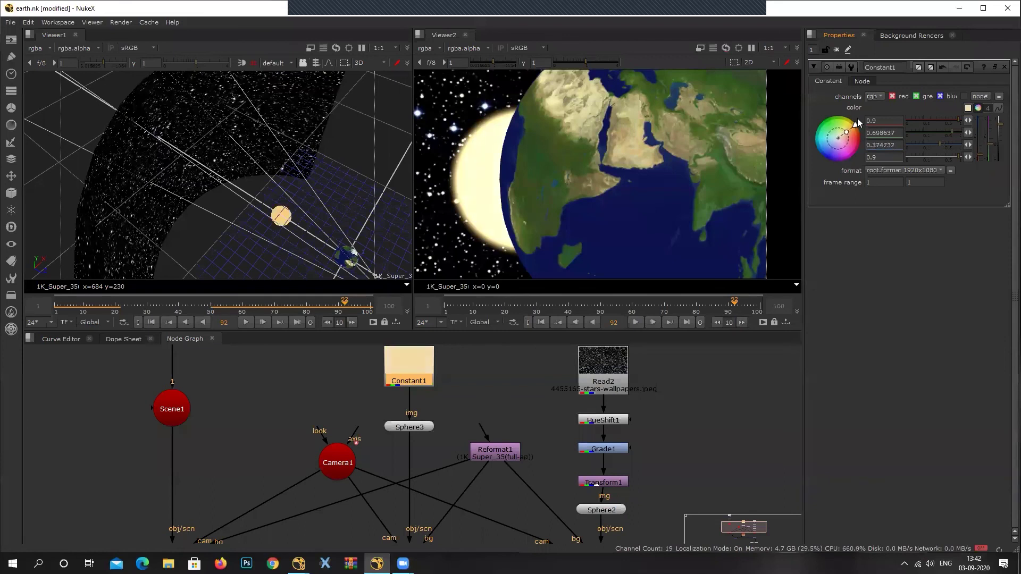
mouse_move(858, 119)
mouse_down()
mouse_move(873, 140)
mouse_move(857, 109)
mouse_up()
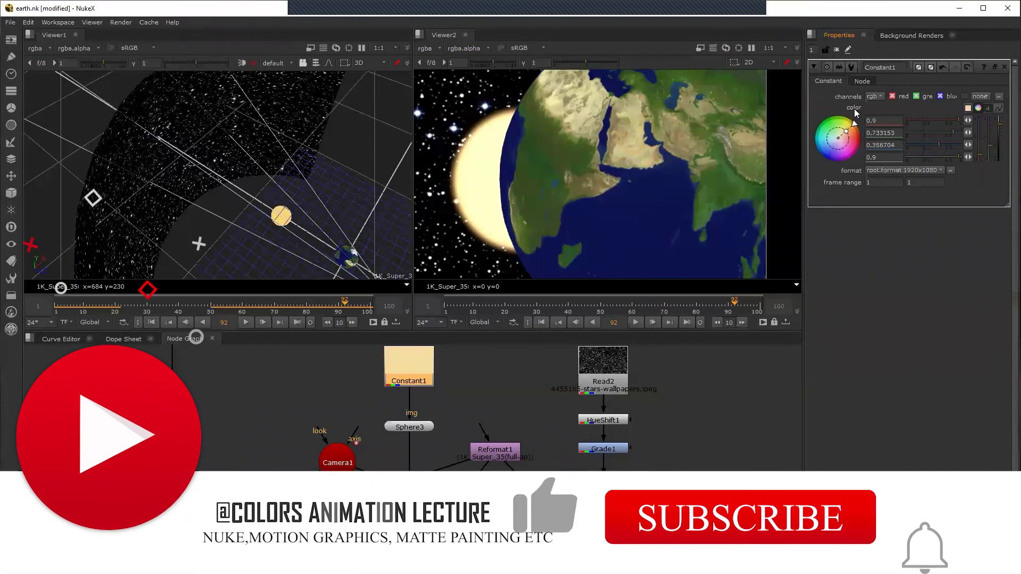
scroll(571, 177, down, 3)
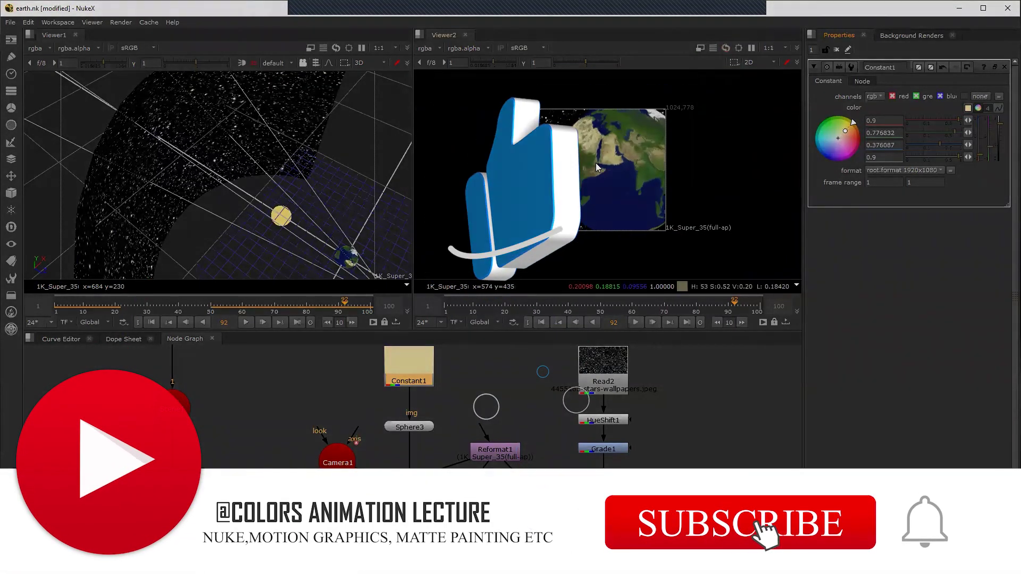